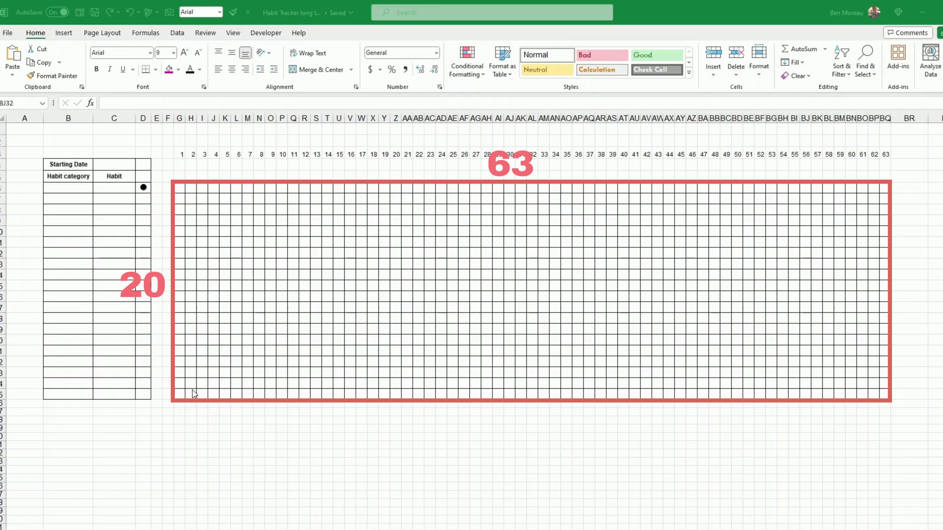
- Enter the starting date 1/01/2024 in cell C4
click(143, 394)
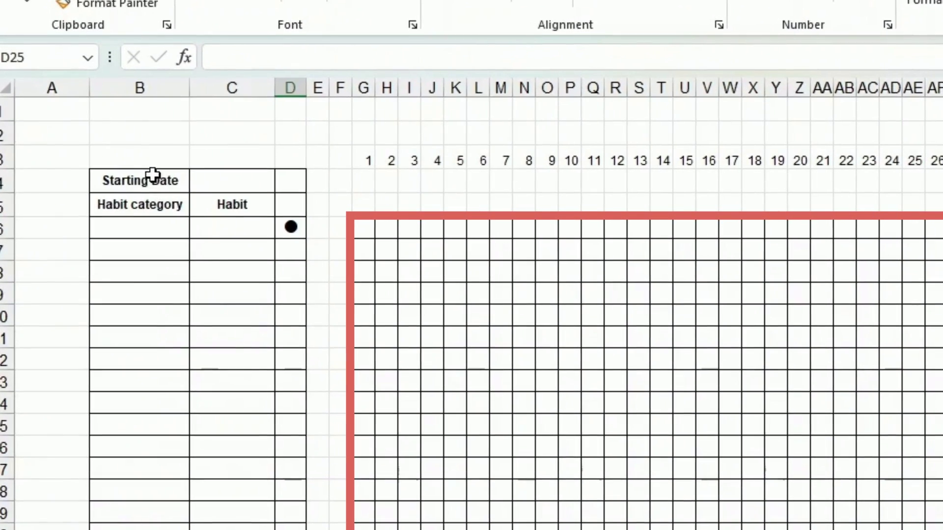
click(154, 174)
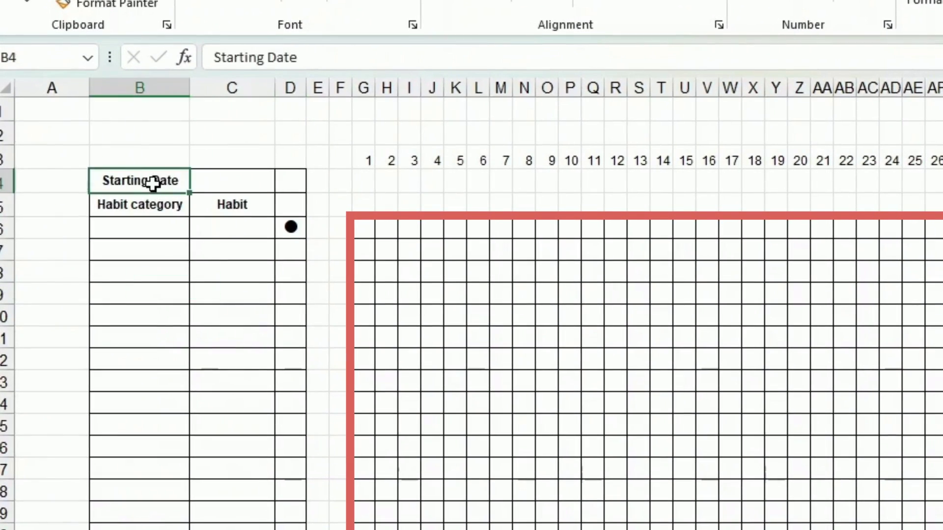
click(213, 182)
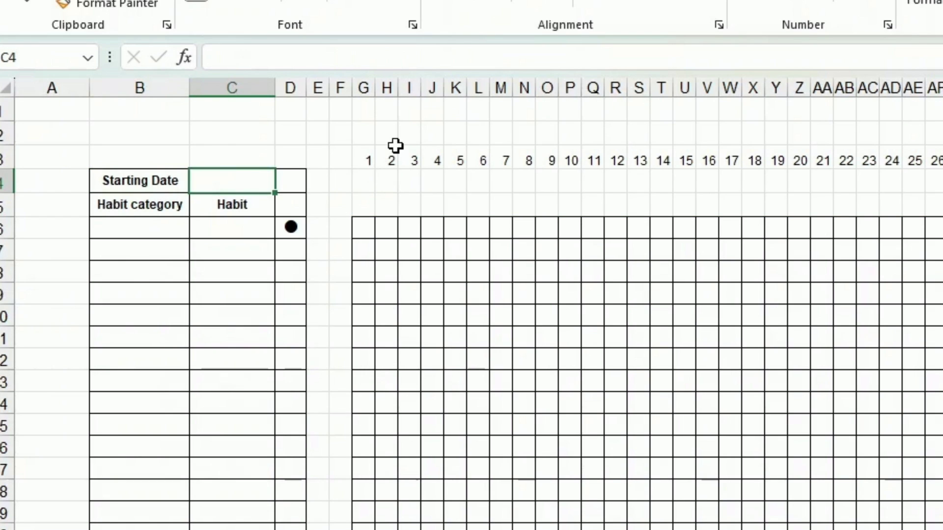
text(1/01/2024)
key(Return)
key(Up)
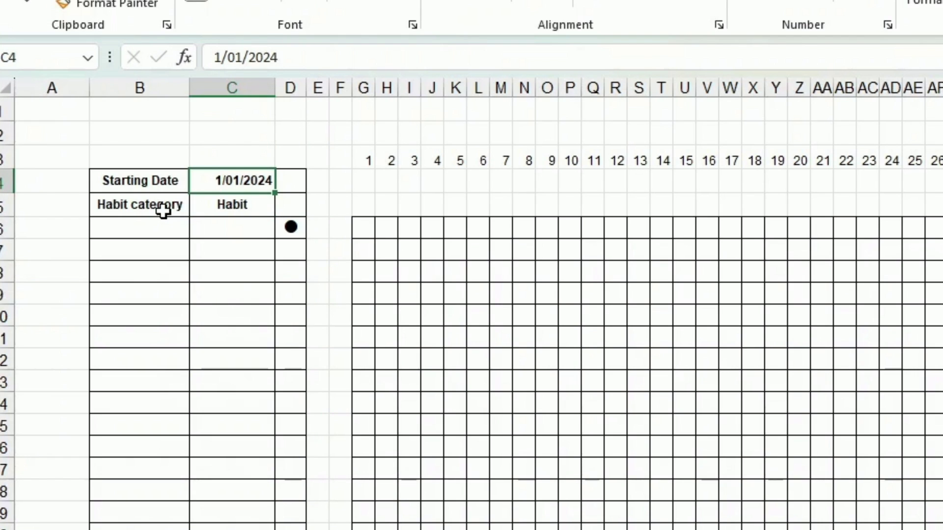
- Examine the tracker's habit columns and the names assigned to the Health, Money and Spiritual cells on the Settings sheet
click(185, 207)
click(221, 205)
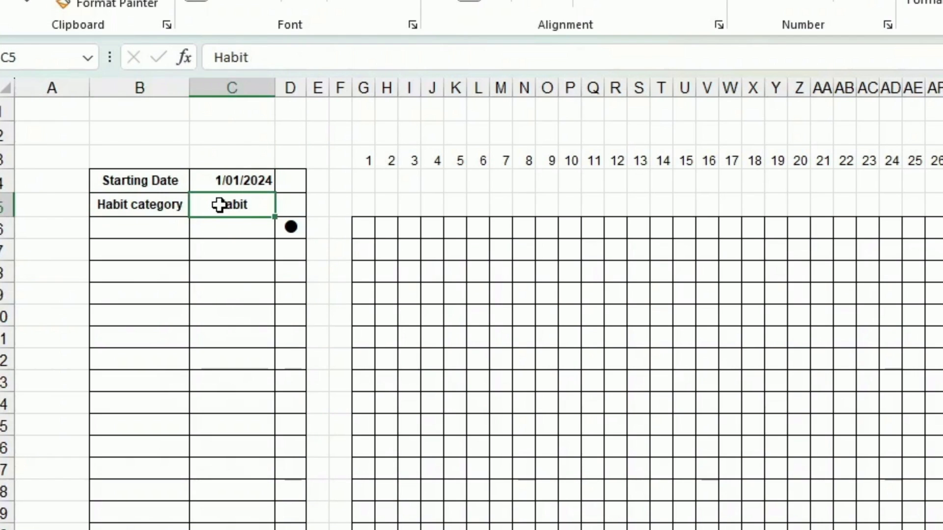
click(244, 227)
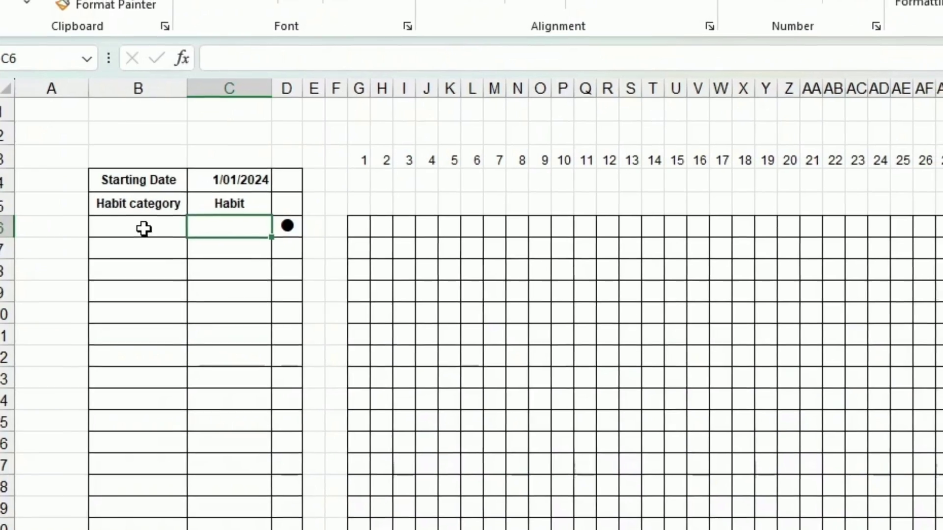
click(141, 227)
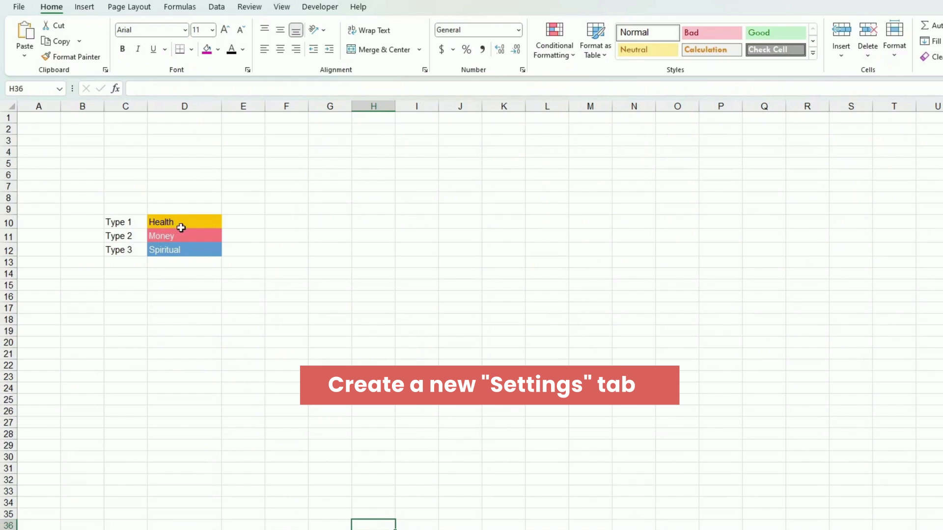
click(183, 224)
drag(183, 224, 181, 246)
click(267, 200)
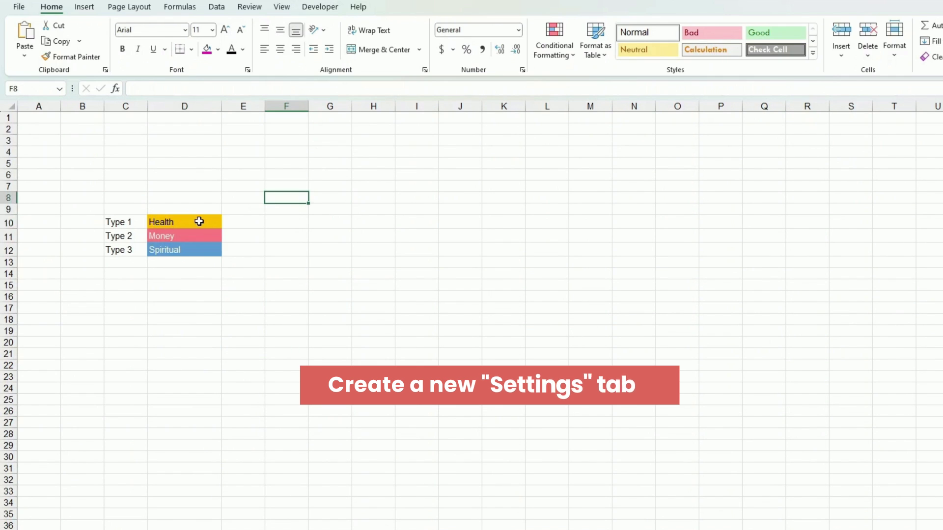
click(198, 220)
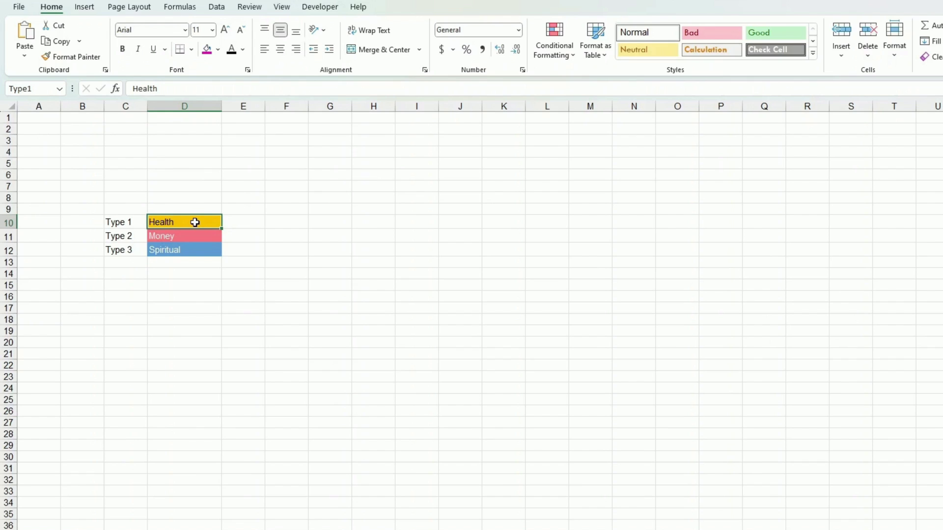
click(45, 88)
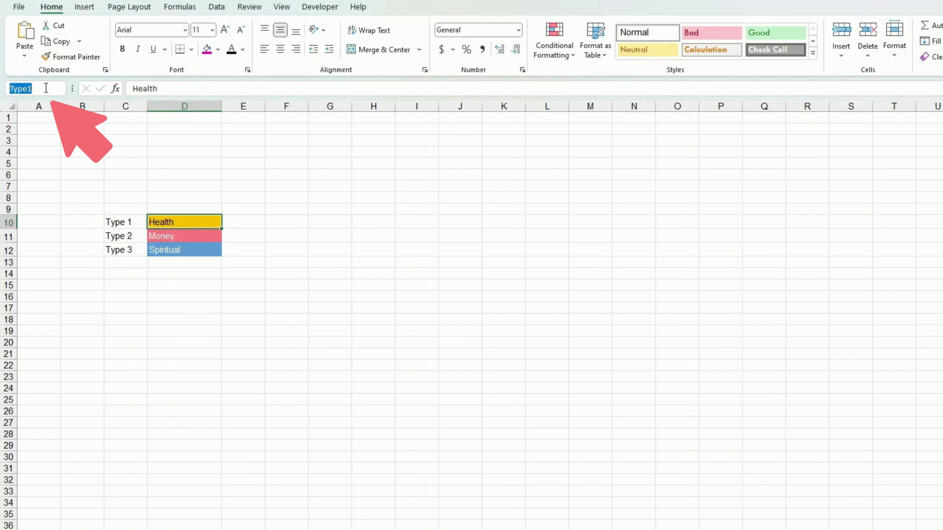
click(173, 236)
click(190, 249)
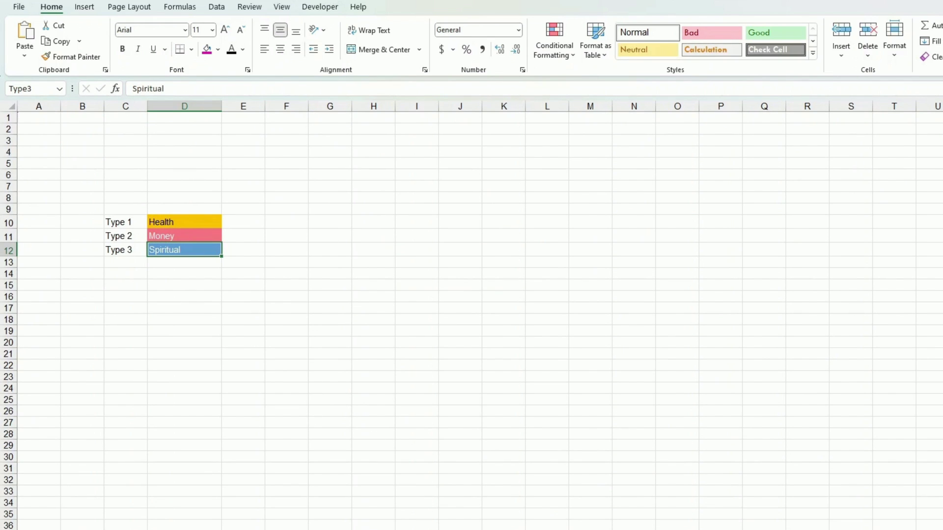
- Add list data validation to cell B6 on the tracker sheet, sourced from the Health, Money and Spiritual cells on the Settings sheet
key(ctrl+Page_Up)
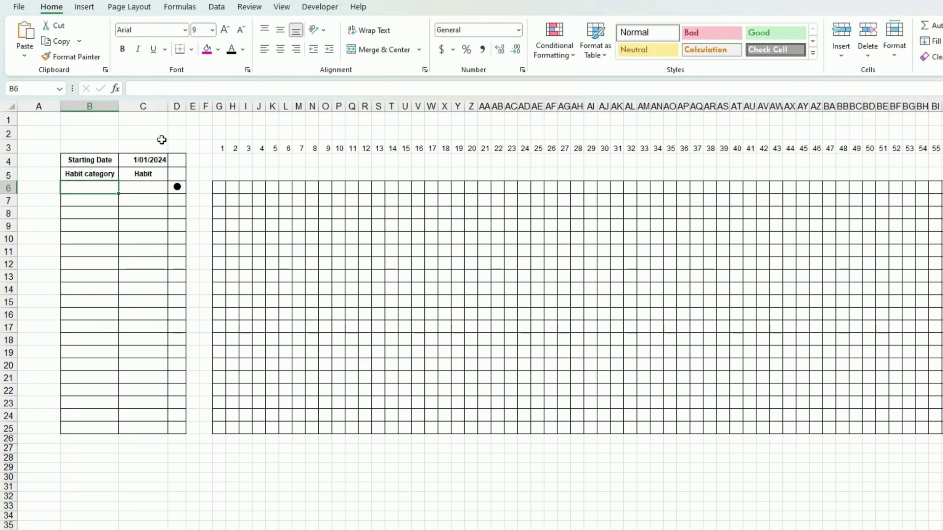
click(217, 8)
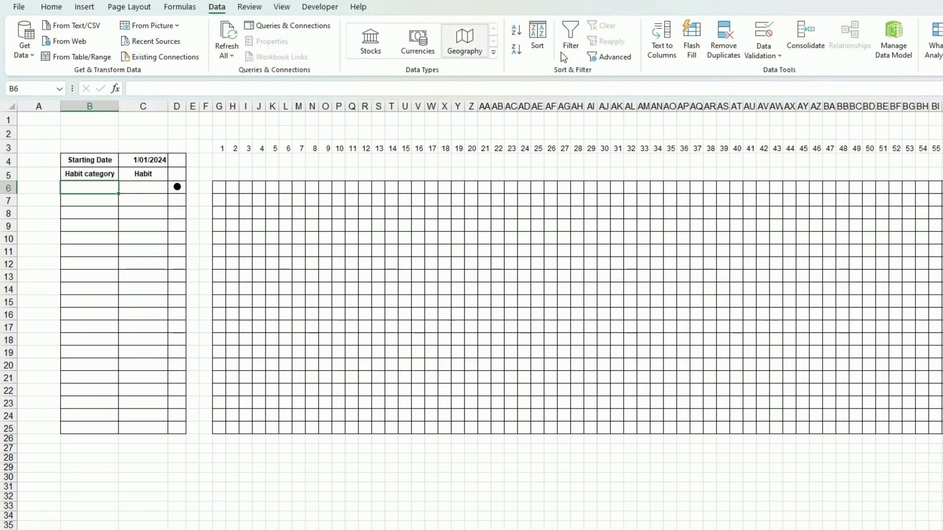
click(773, 58)
click(790, 74)
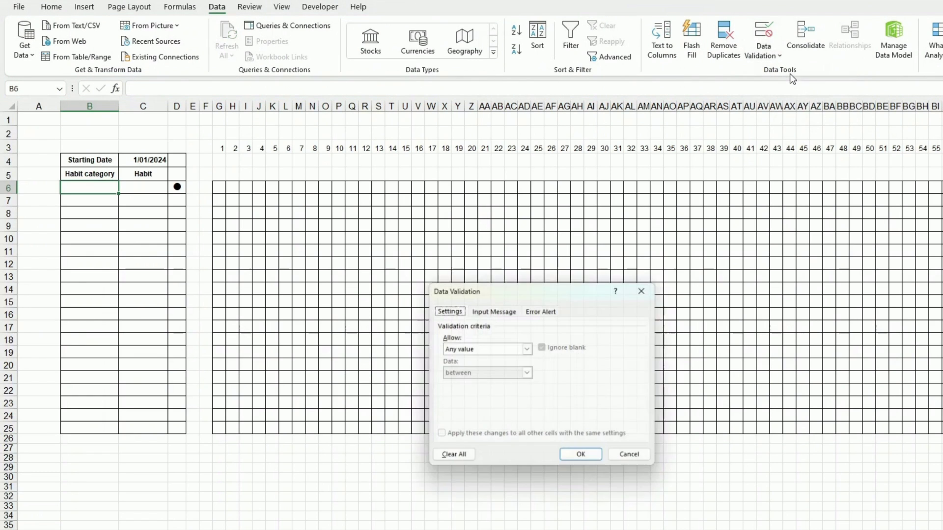
click(486, 349)
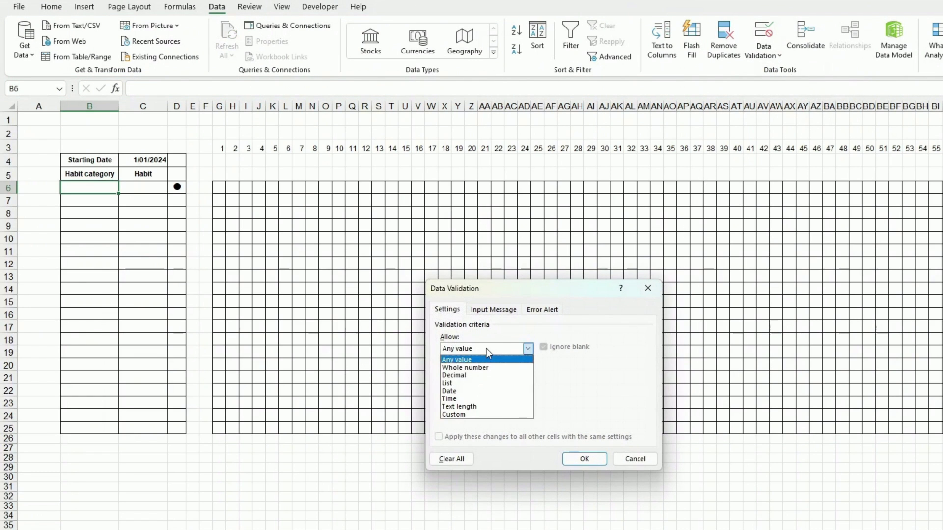
click(481, 384)
click(516, 398)
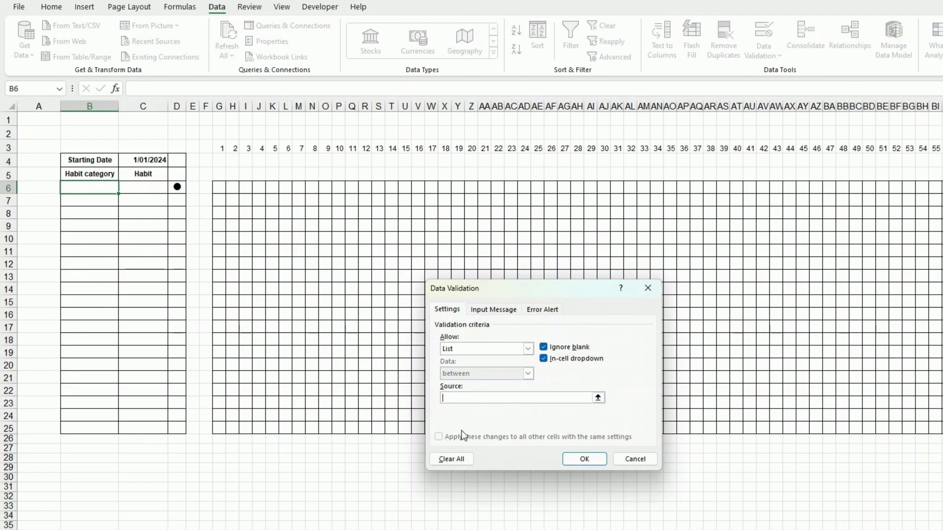
text(=Settings!)
key(ctrl+Page_Down)
drag(177, 229, 175, 248)
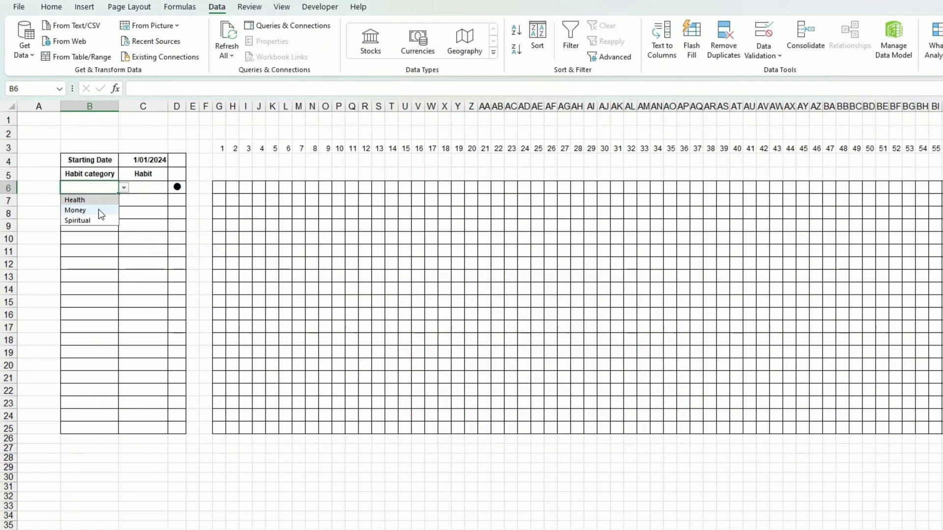
- Fill the habit categories with Money from B6 to B21, and set B9 to Health and B11 and B14 to Spiritual
click(101, 211)
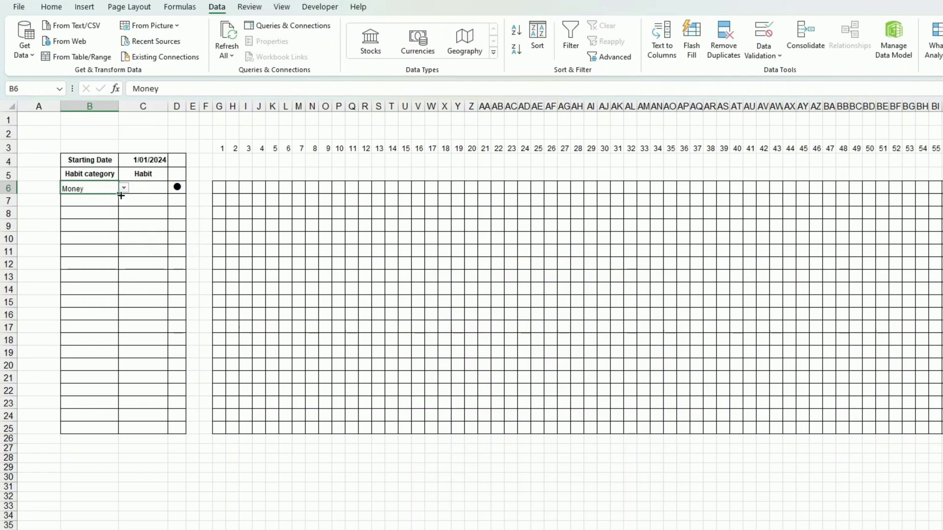
drag(118, 196, 118, 383)
click(118, 227)
click(124, 226)
click(107, 238)
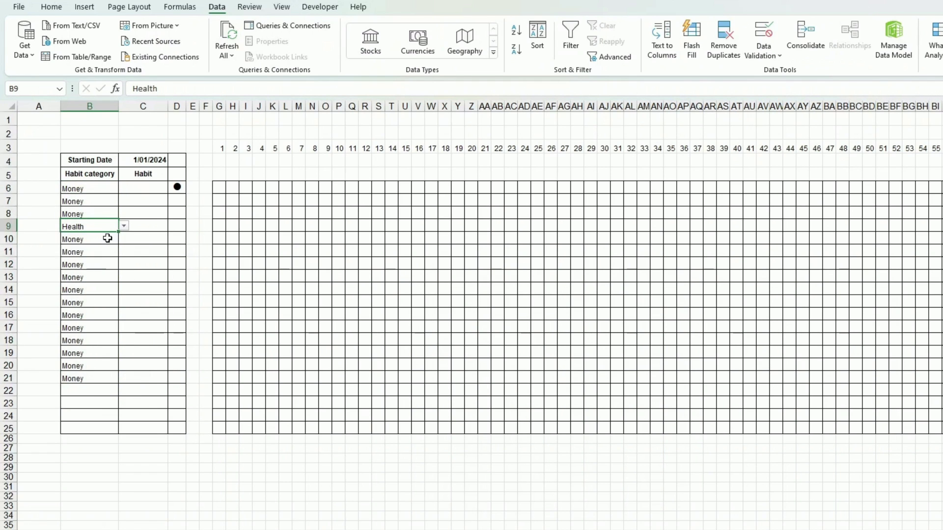
click(105, 250)
click(124, 252)
click(109, 286)
click(105, 293)
click(124, 289)
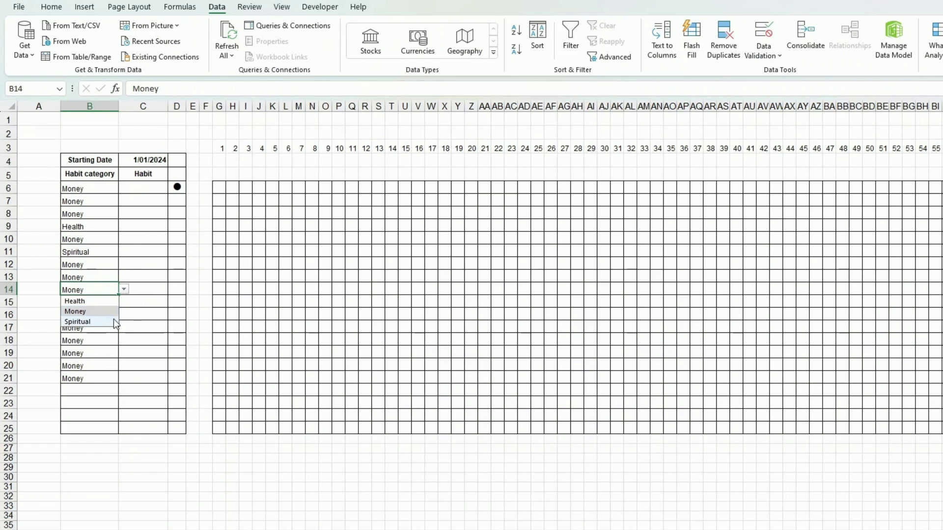
click(117, 320)
- Enter Meditation, Review expenses, Run, Weights, Savings input, Drink 2l / day, Healthy meal1, Healthy meal2, Mindfulness and Habit 10–20 from C6 down and widen column C
click(135, 189)
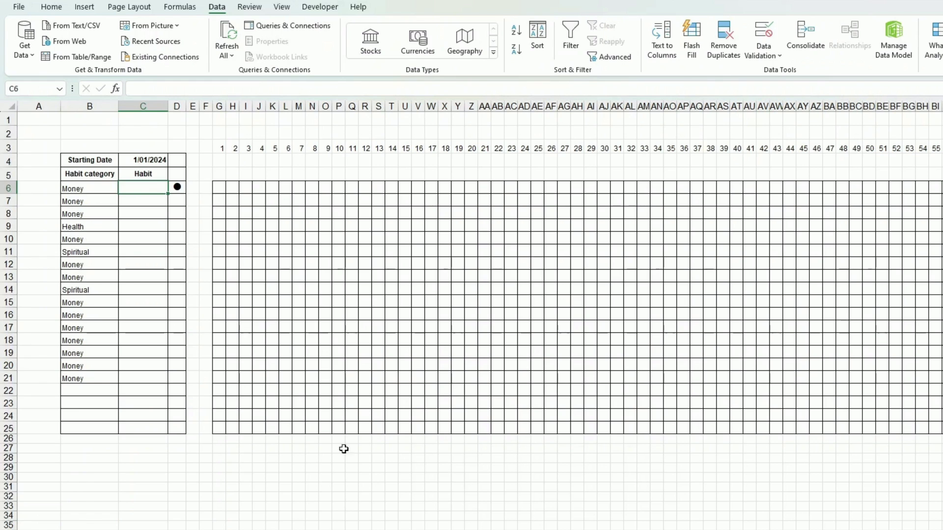
text(Meditation Review expenses Run Weights Savings input Drink 2l / day Healthy meal1 Healthy meal2 Mindfulness Habit 10 Habit 11 Habit 12 Habit 13 Habit 14 Habit 15 Habit 16 Habit 17 Habit 18 Habit 19 Habit 20)
drag(168, 106, 188, 108)
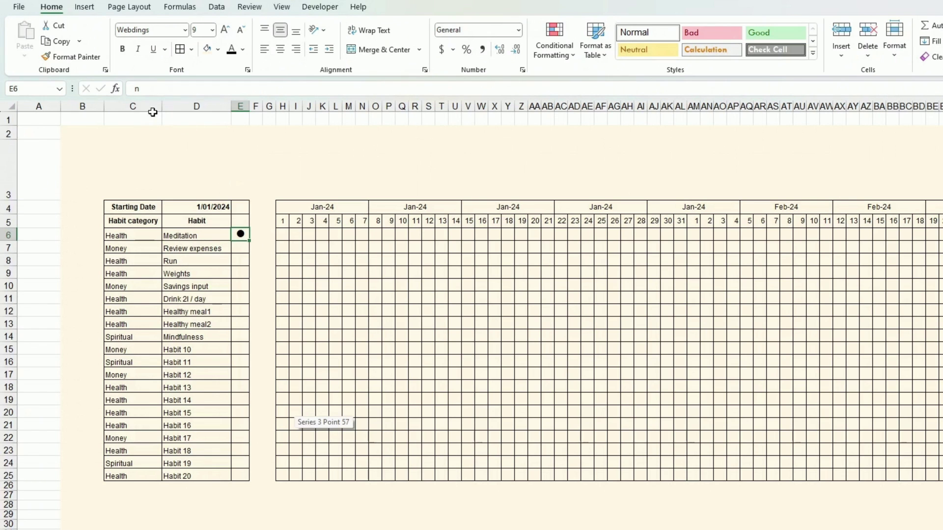
- Insert the Webdings filled circle symbol, character code 110, into cell E6
click(84, 8)
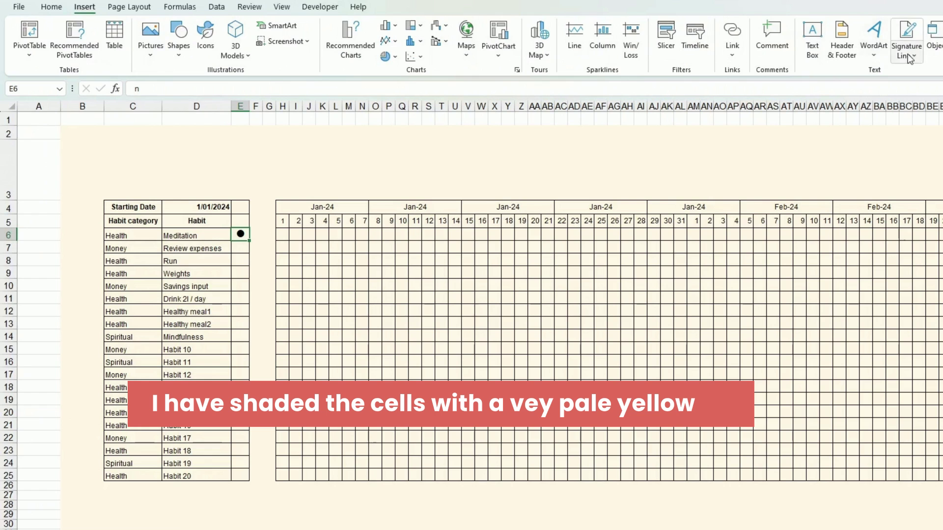
click(939, 38)
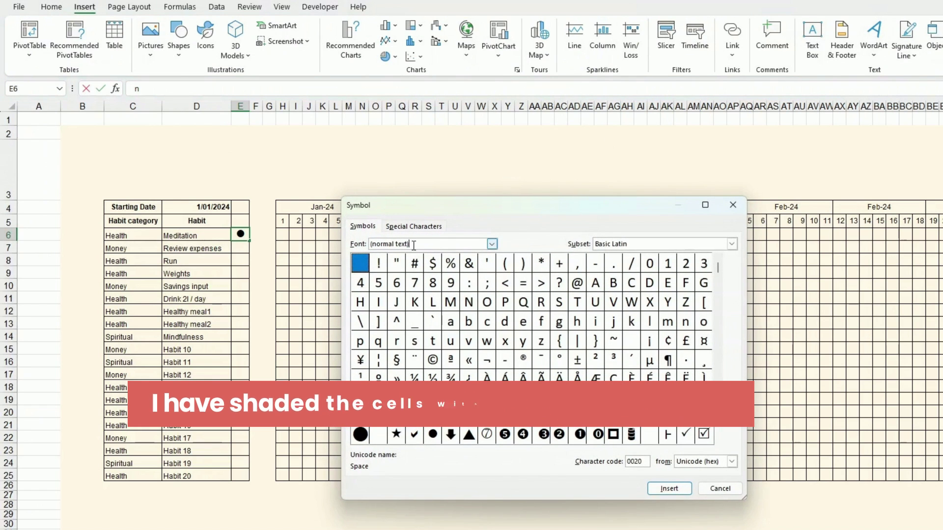
drag(432, 244, 338, 247)
text(webdings)
key(Return)
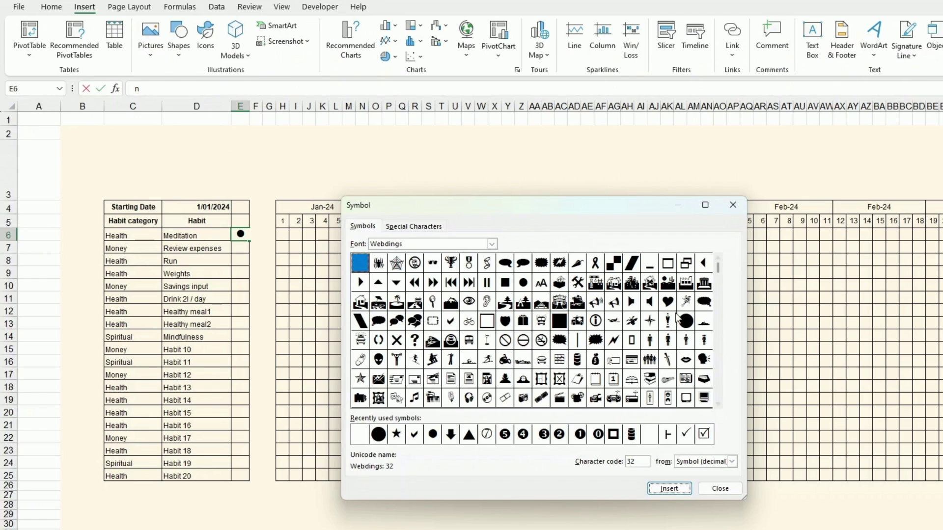
click(689, 328)
click(669, 489)
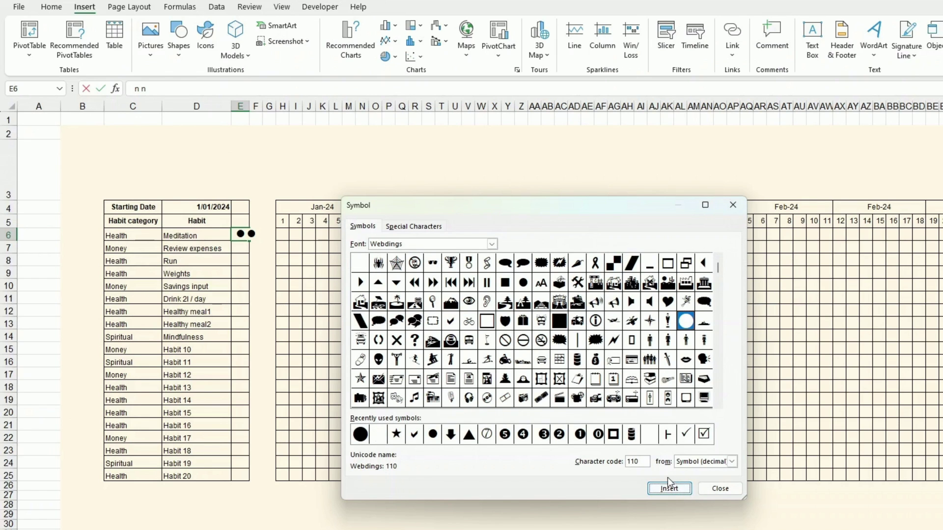
click(712, 492)
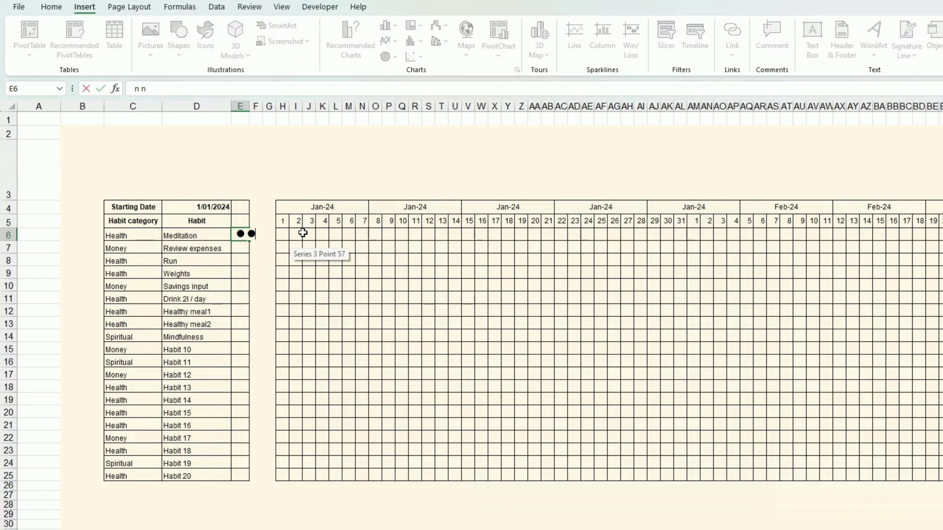
key(Return)
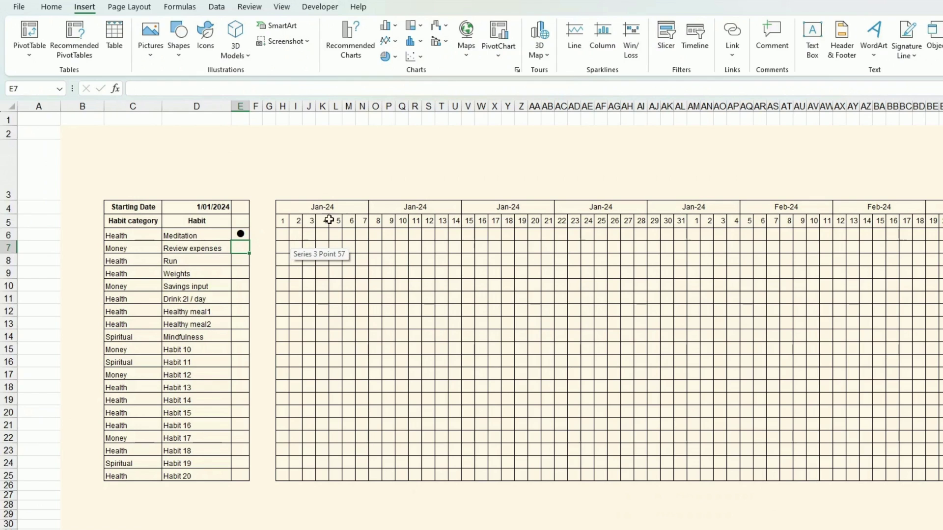
- Copy the circle symbol from E6 down through E25 beside every habit
click(237, 232)
drag(248, 241, 256, 480)
click(147, 233)
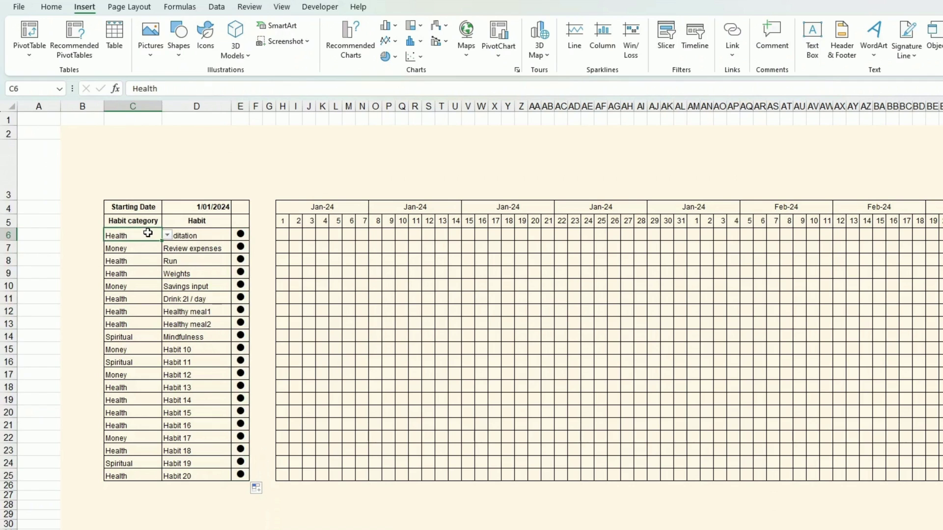
- Create a formula-based conditional formatting rule for E6 using =$C6=Type1
click(243, 234)
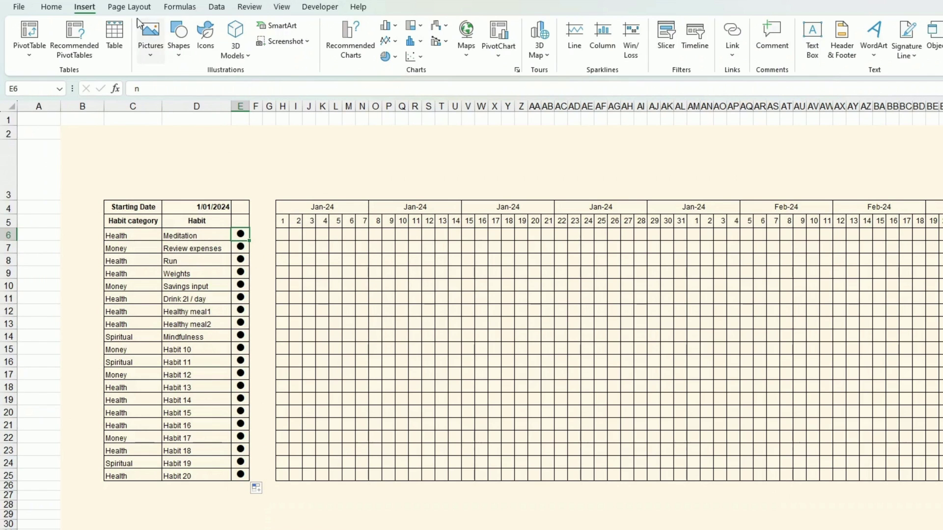
click(51, 7)
click(566, 56)
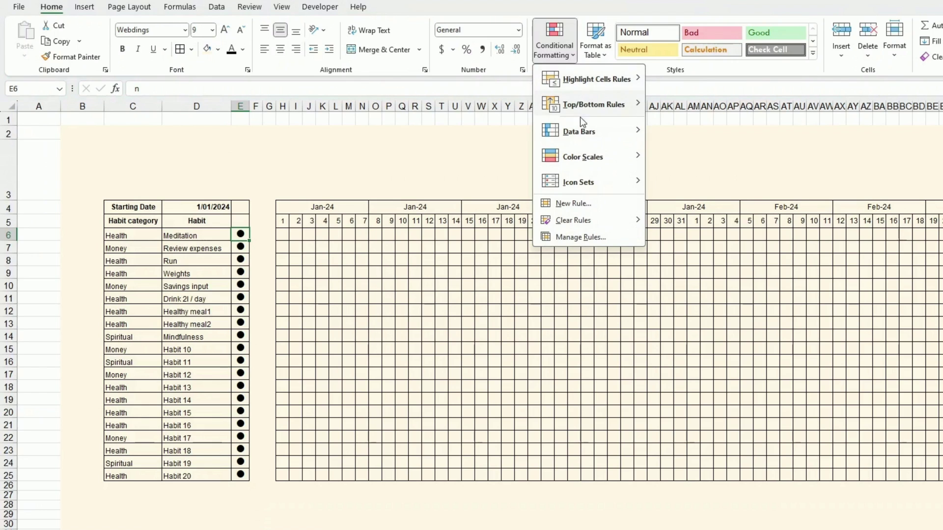
click(573, 203)
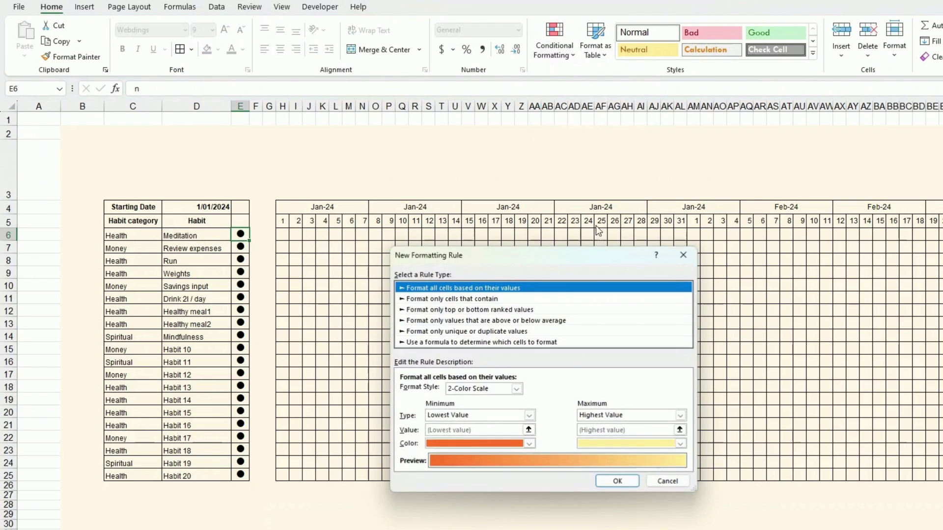
click(474, 343)
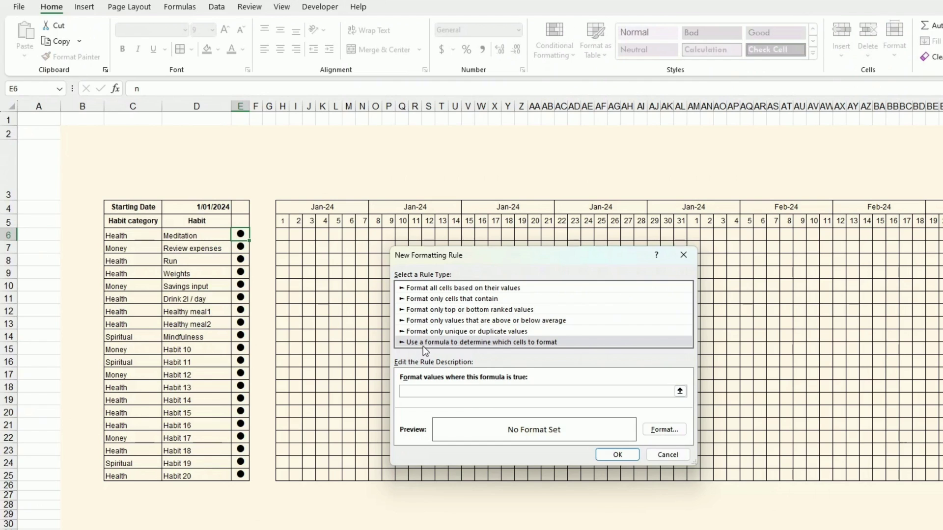
click(127, 236)
key(F4)
key(F4)
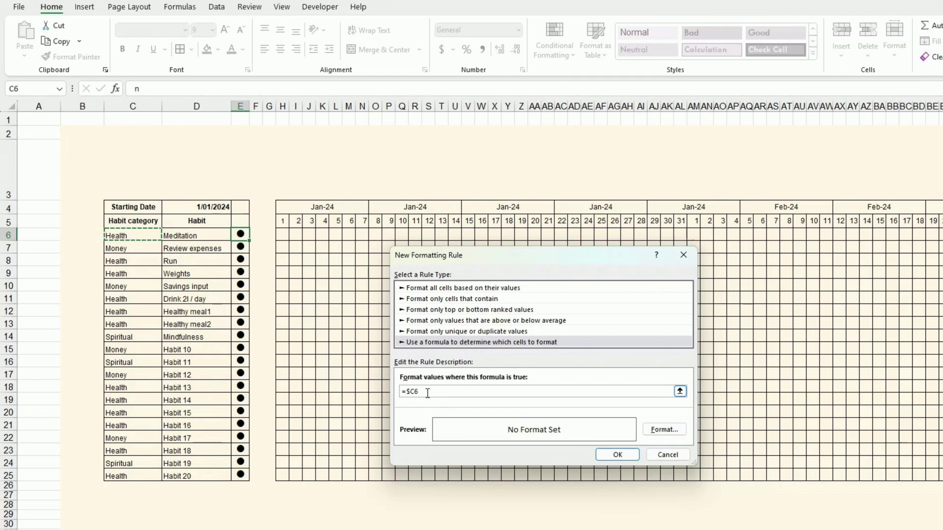
text(=Type1)
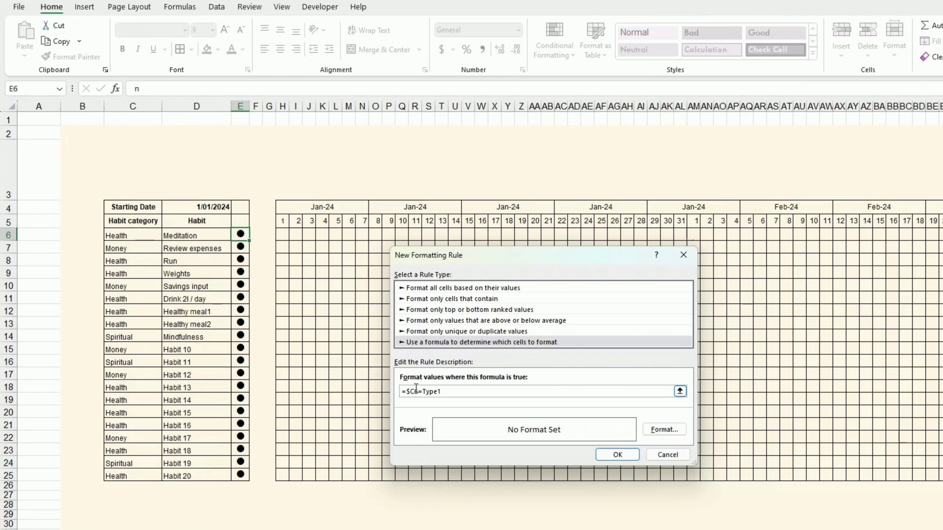
- Set the Type1 rule's font colour to gold and apply the rule to the circle in E6
click(658, 431)
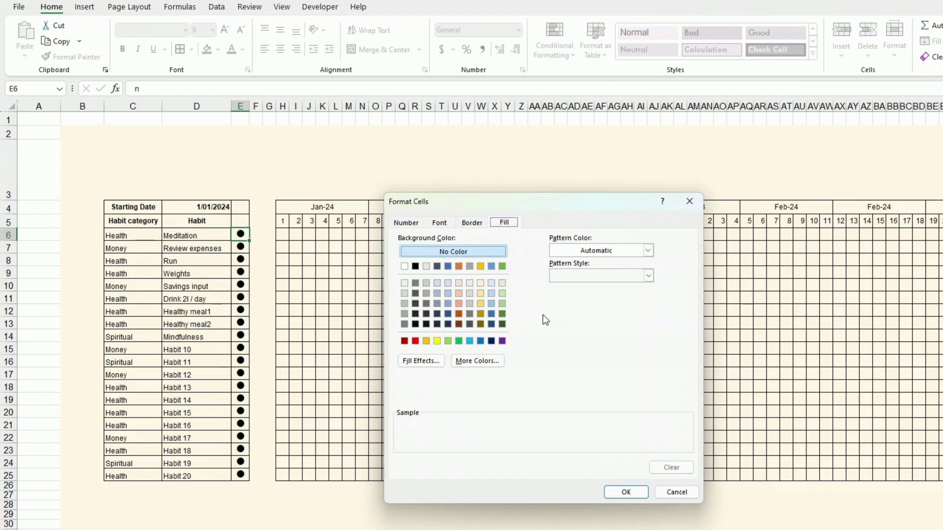
click(441, 224)
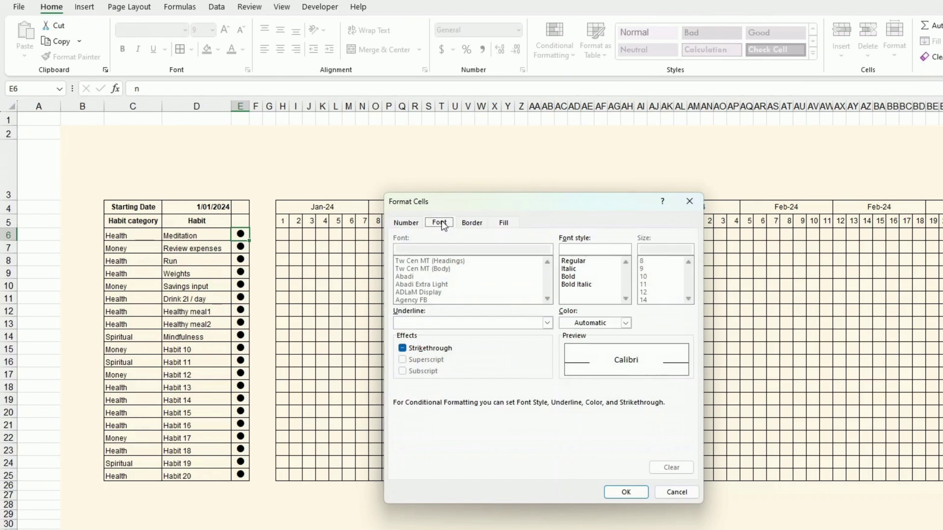
click(597, 322)
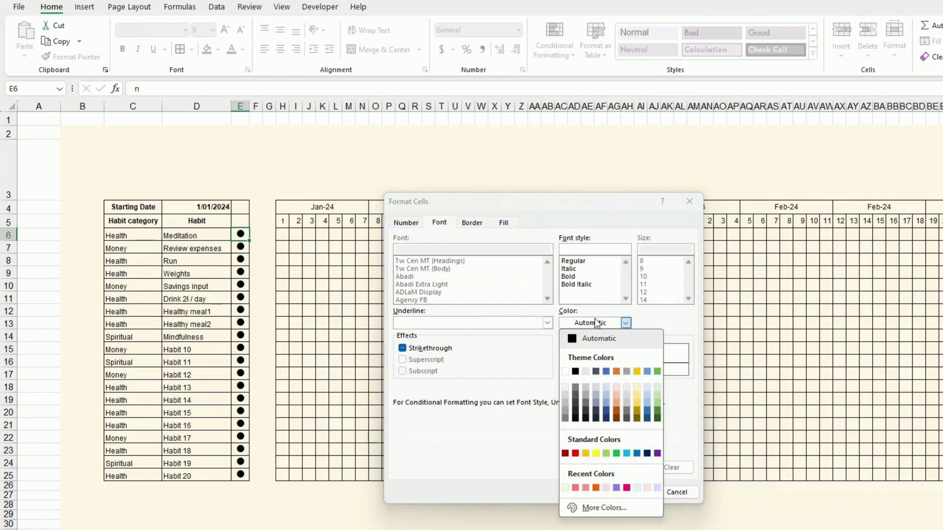
click(637, 371)
click(631, 494)
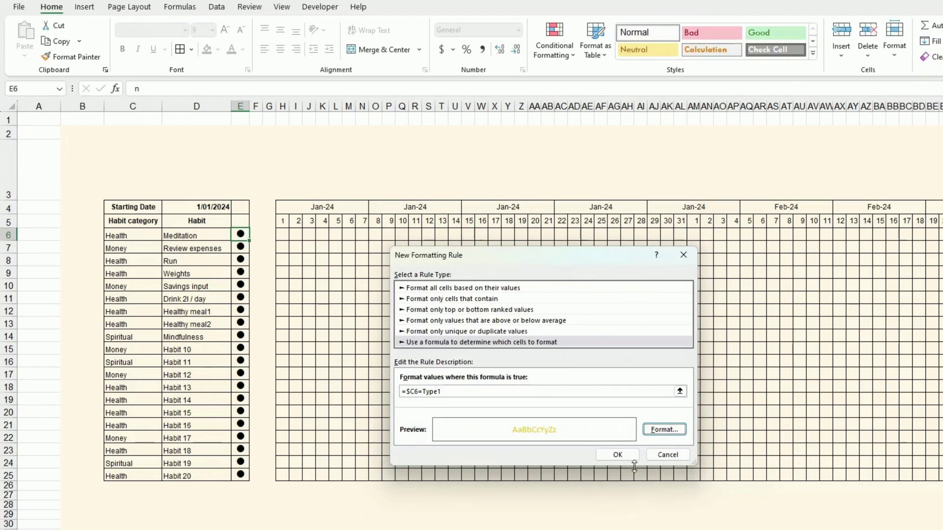
click(623, 455)
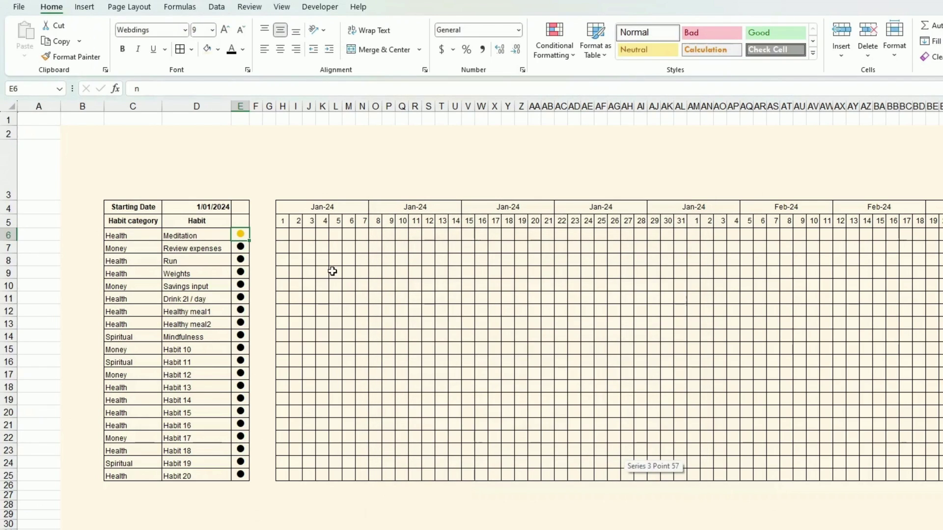
- Add rules =$C6=Type2 with blue font and =$C6=Type3 with pink font, and apply all three rules to E6:E25
click(554, 45)
click(589, 240)
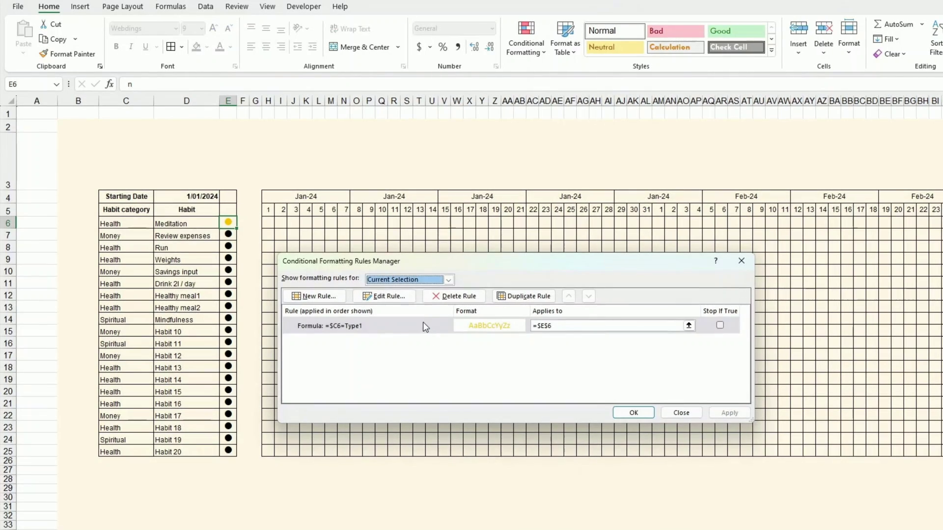
click(423, 322)
click(396, 360)
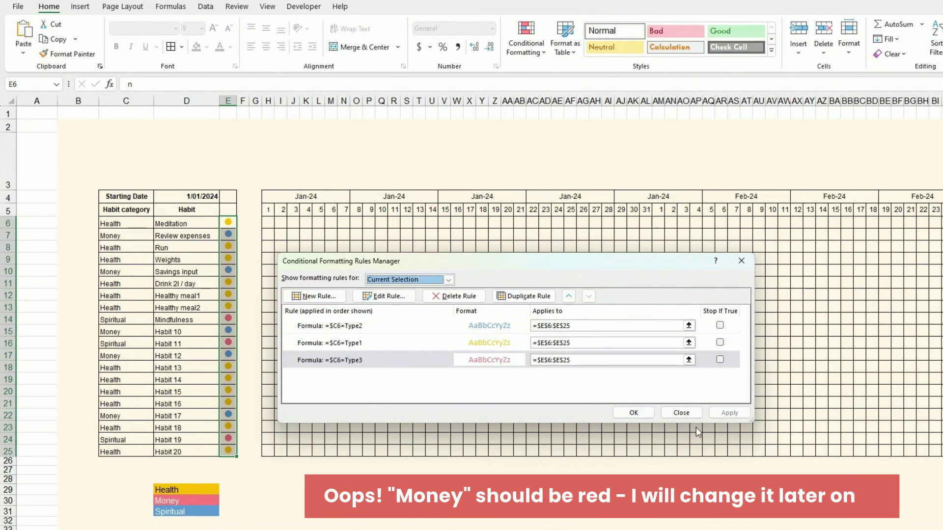
click(634, 412)
click(633, 415)
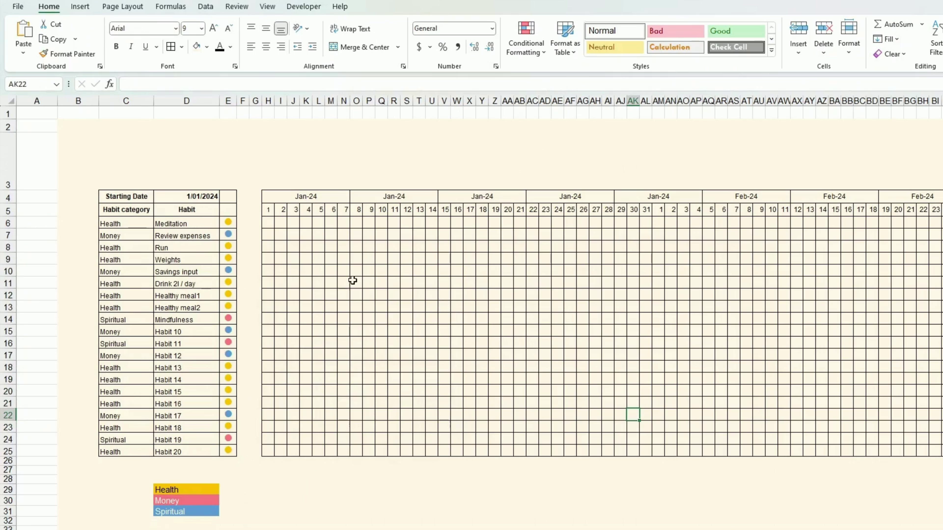
- Copy the formatting of circle cell E6 to the first day cell H6 with Format Painter
click(268, 222)
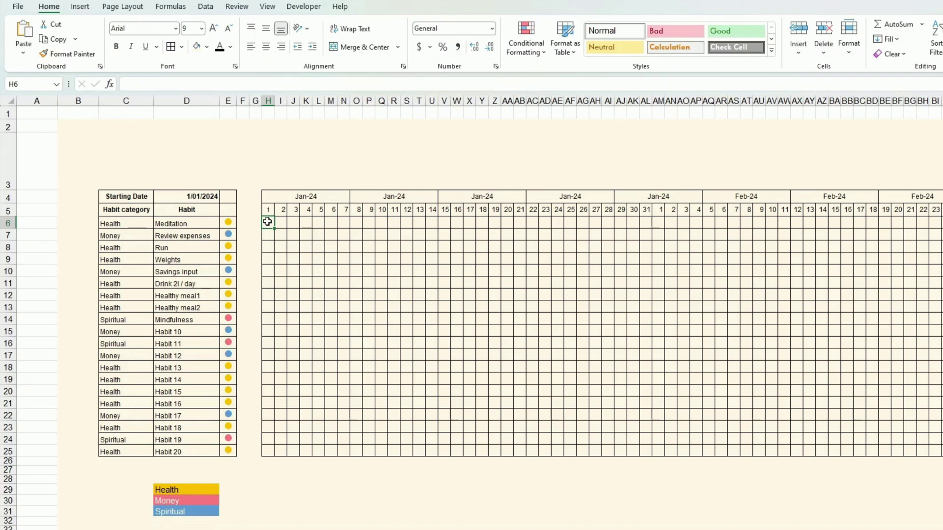
key(Left)
key(Left)
key(Left)
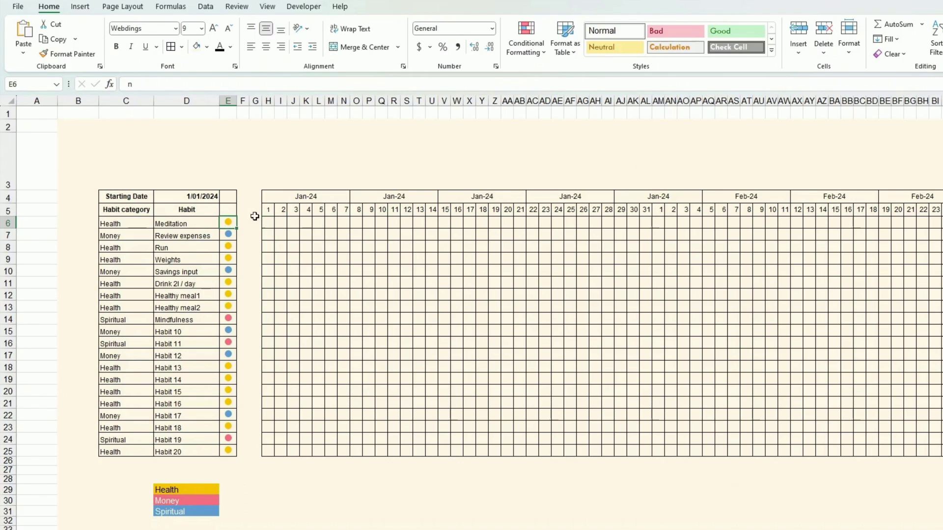
click(69, 54)
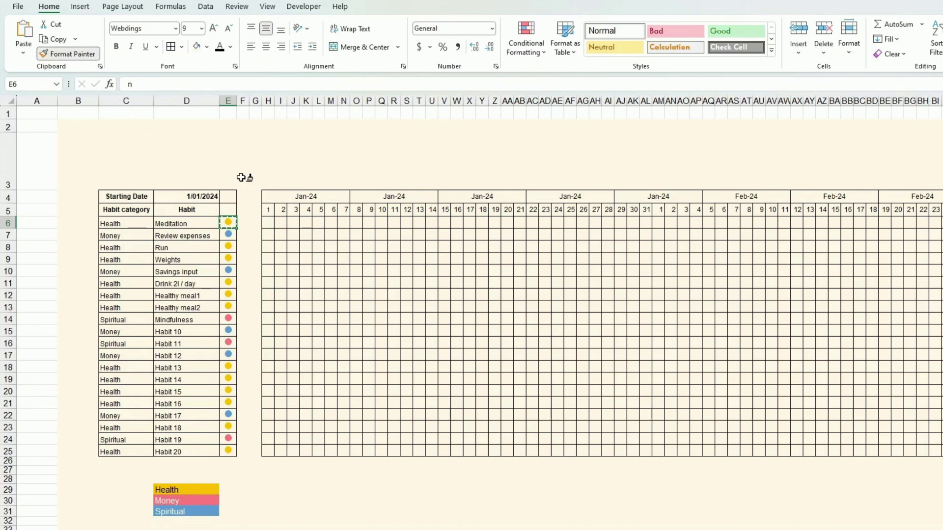
click(272, 224)
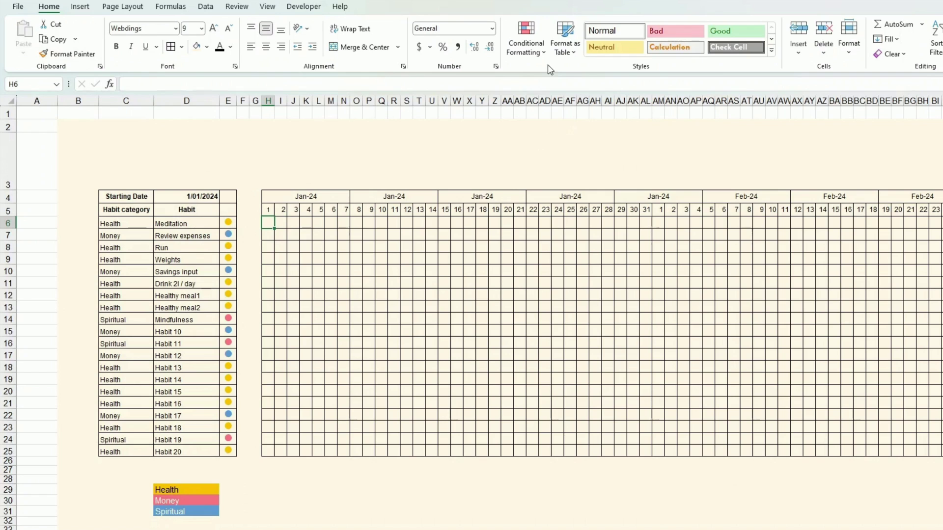
- Change H6's Type1 conditional formatting formula to =AND($C6=Type1,H6<>"")
click(533, 51)
click(569, 229)
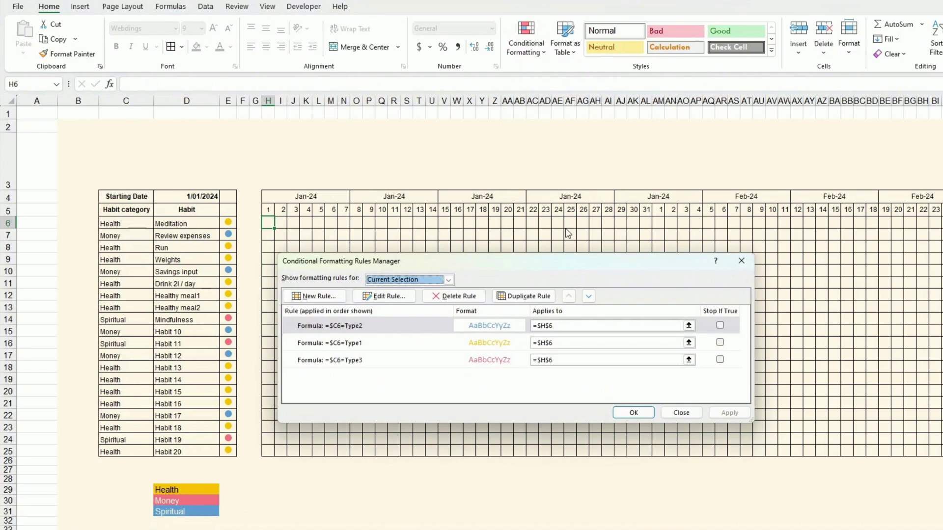
click(383, 329)
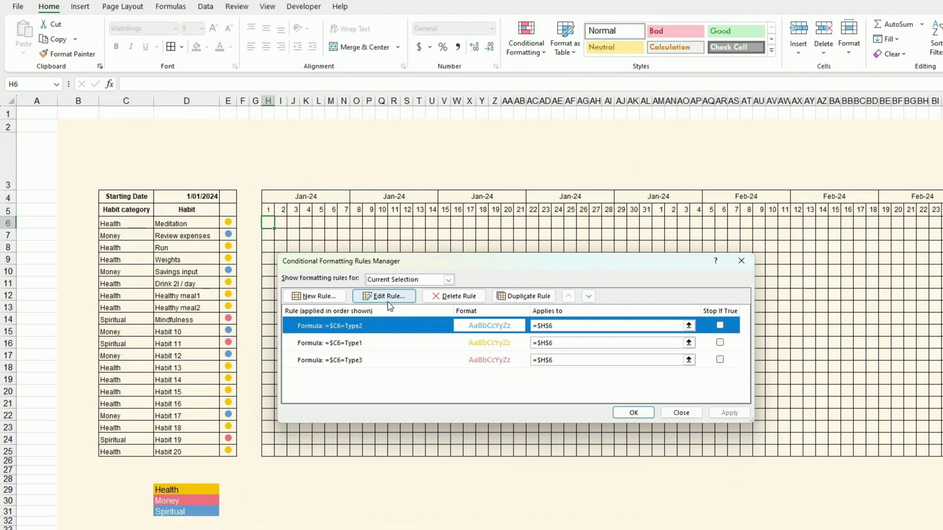
click(379, 343)
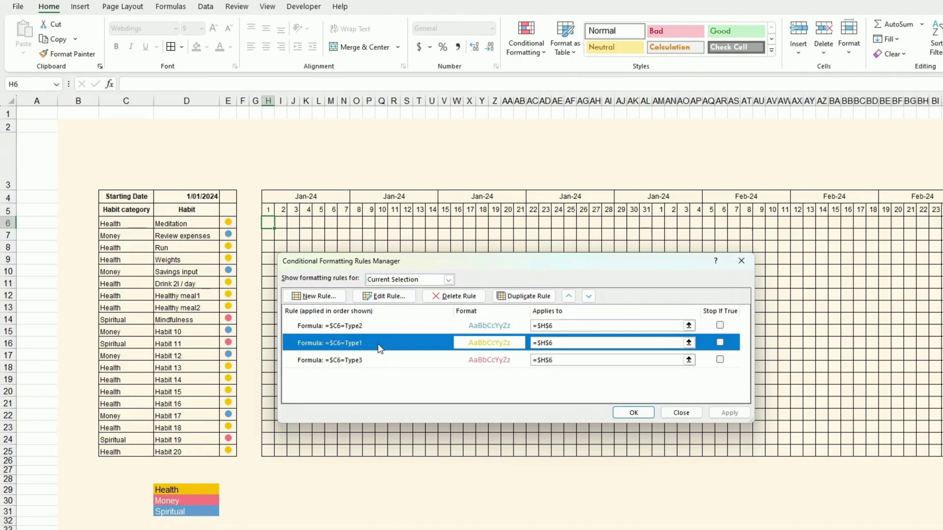
click(386, 296)
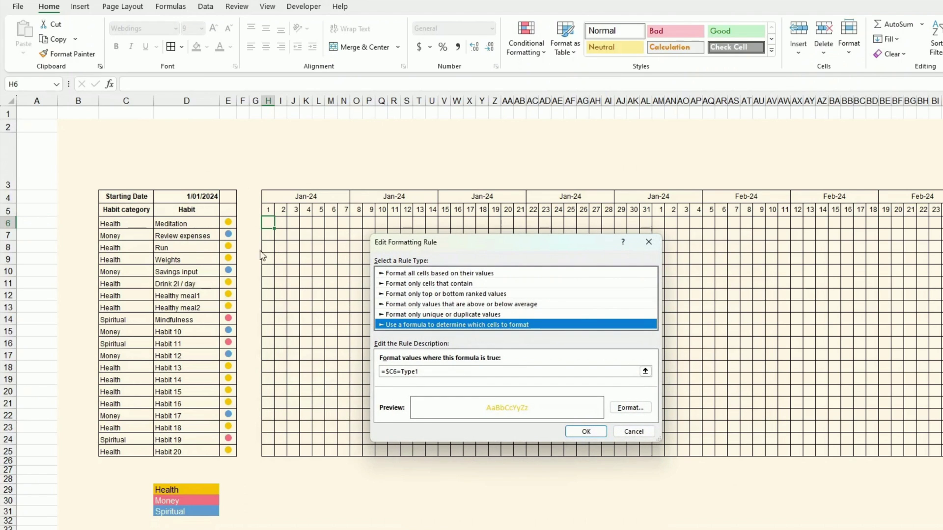
click(384, 371)
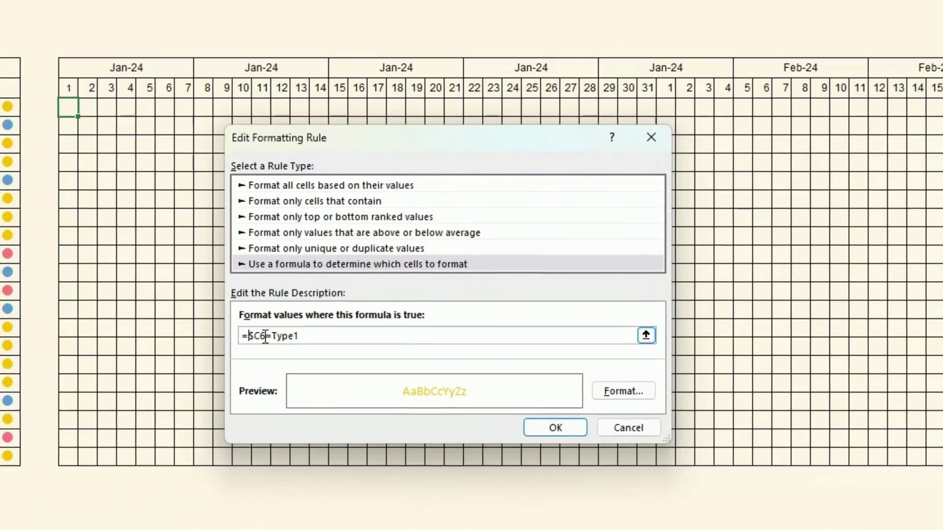
text(AND()
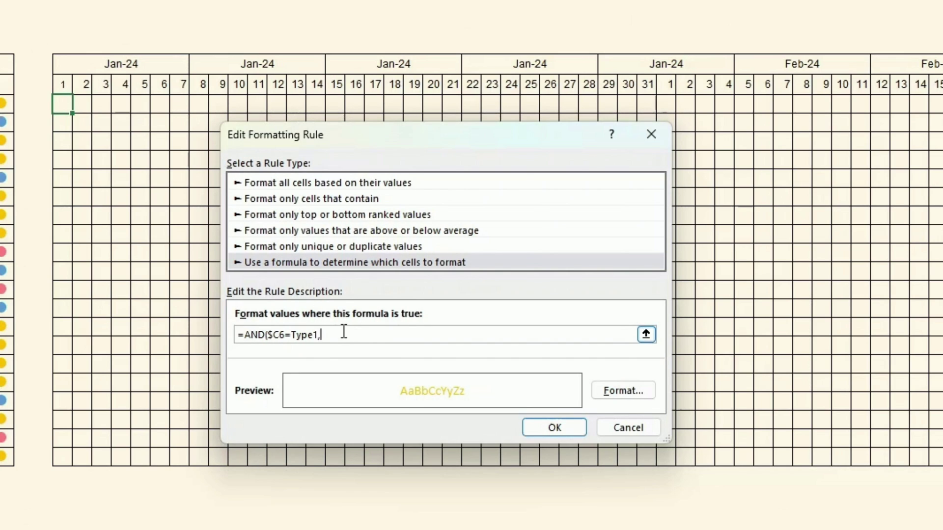
click(69, 105)
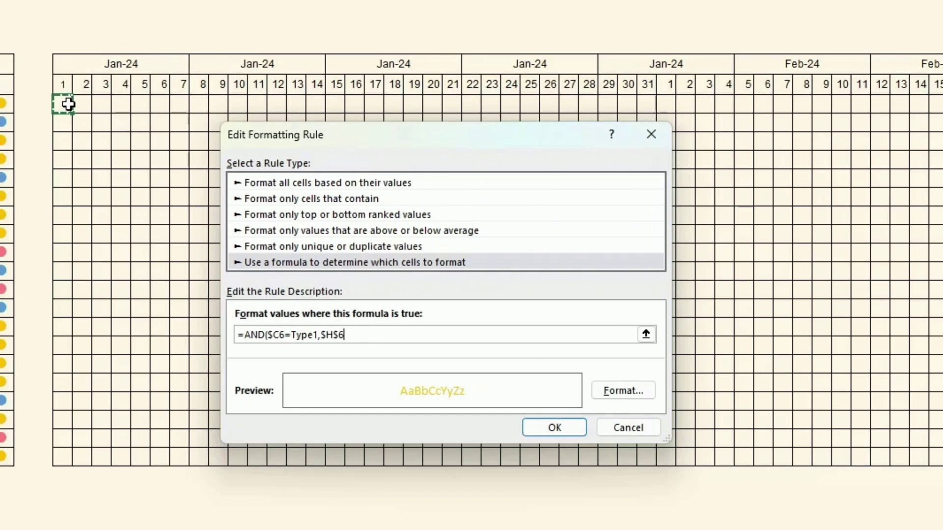
key(F4)
key(F4)
key(F4)
text(<>)
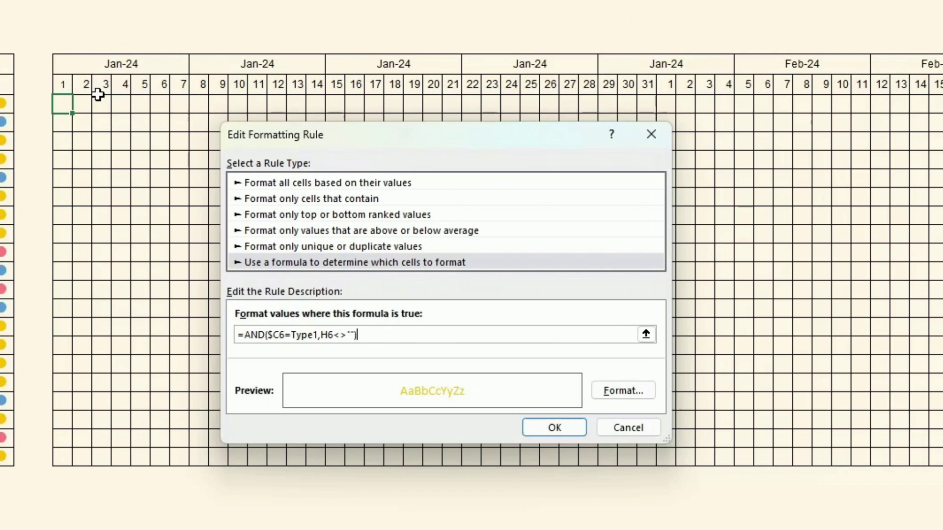
- Give H6's Type1 rule a gold background fill and apply the edited rule
click(622, 393)
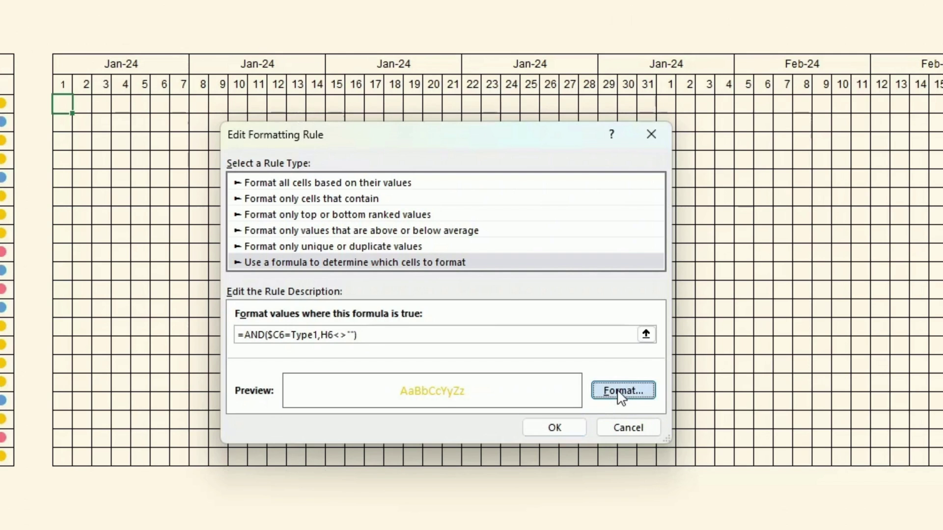
click(396, 73)
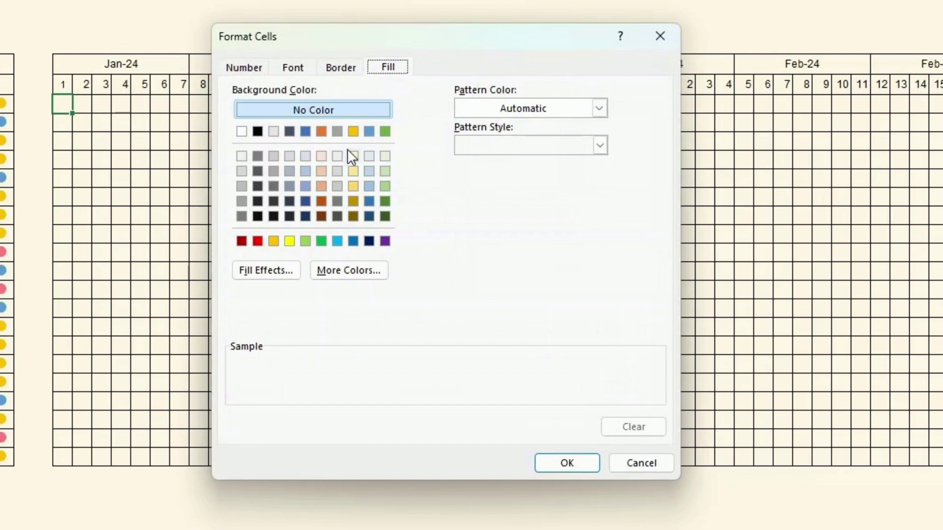
click(356, 134)
click(568, 463)
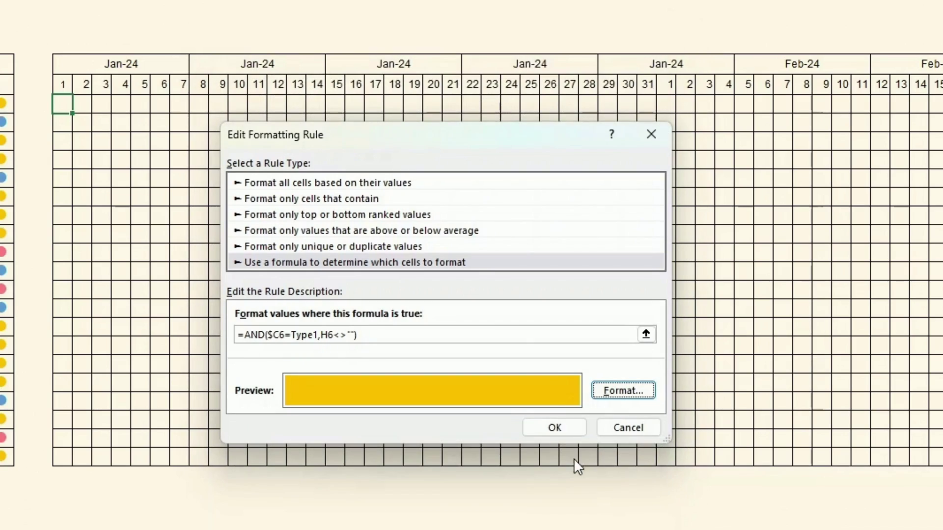
click(550, 427)
click(775, 399)
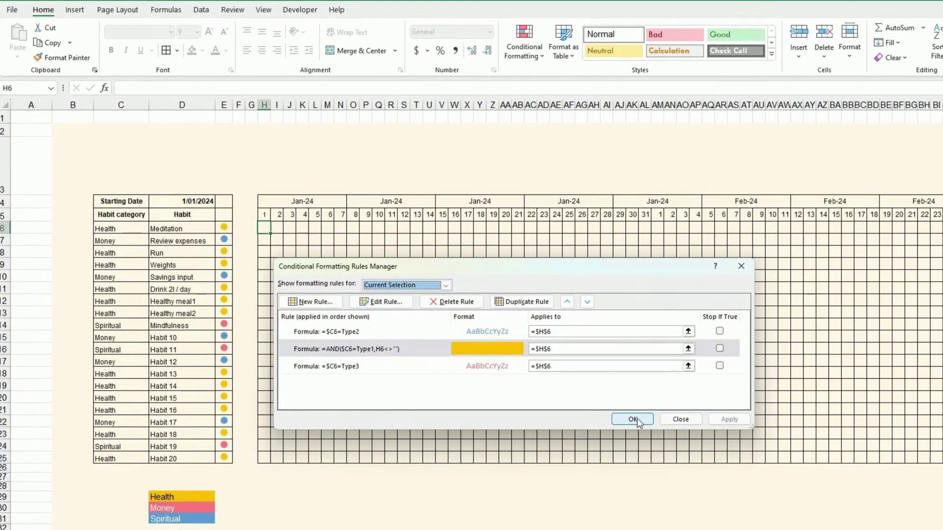
click(633, 419)
- Enter 2 and then 5 in H6 to test the fill rule with different values
text(2)
key(Return)
key(Up)
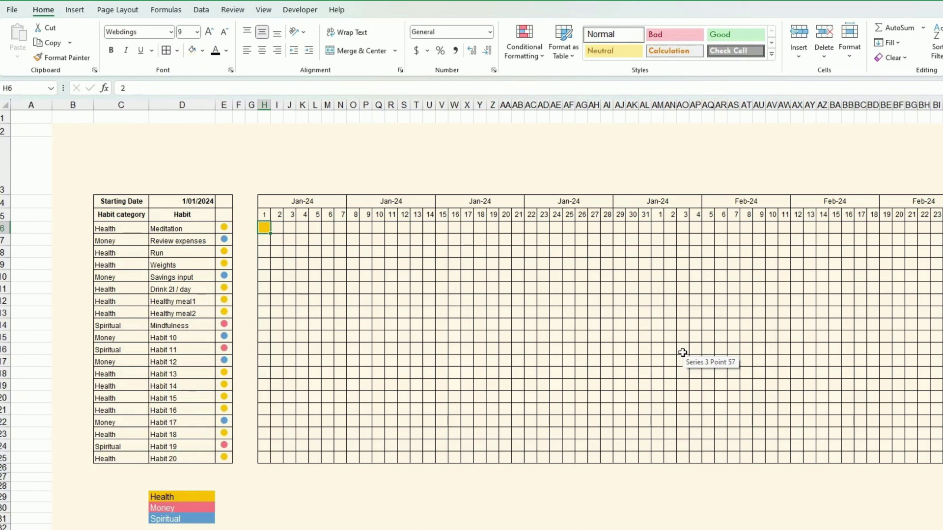
text(5)
key(Return)
key(Up)
- Delete the =$C6=Type2 and =$C6=Type3 conditional formatting rules from cell H6
click(524, 43)
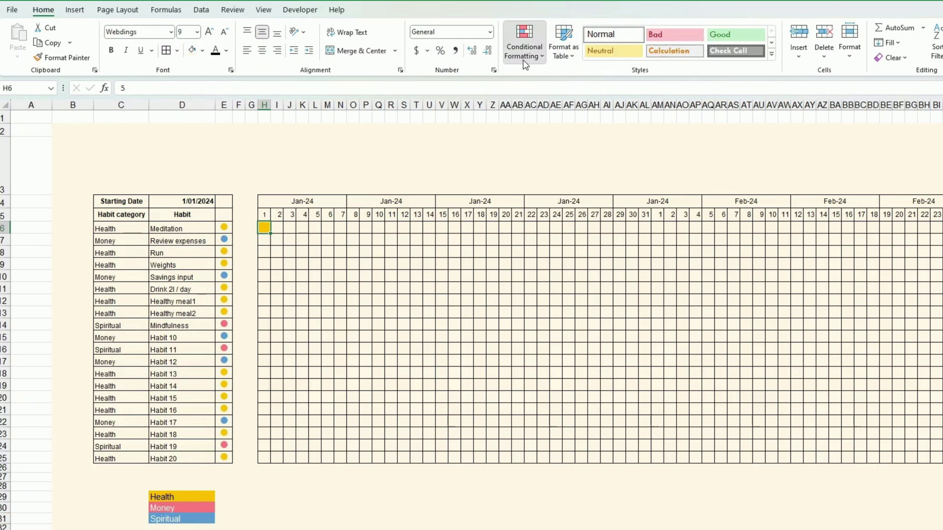
click(563, 230)
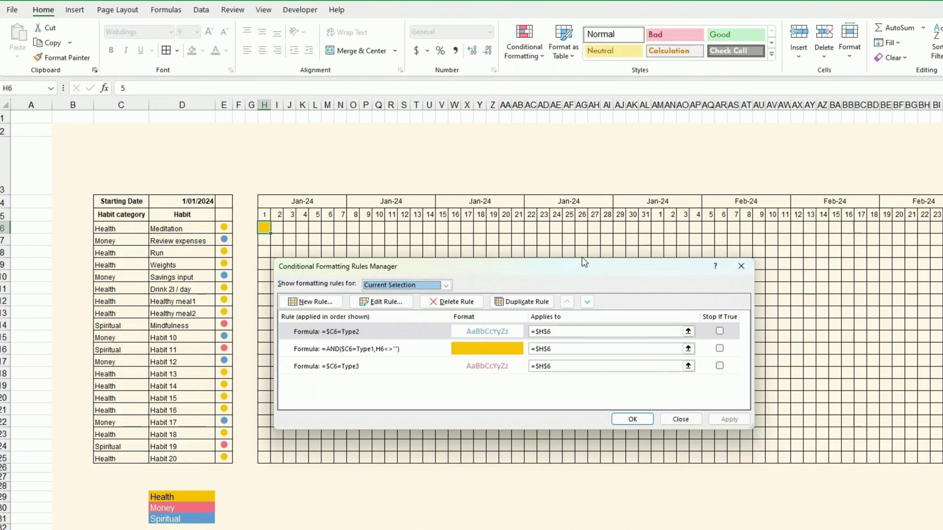
click(478, 353)
click(452, 333)
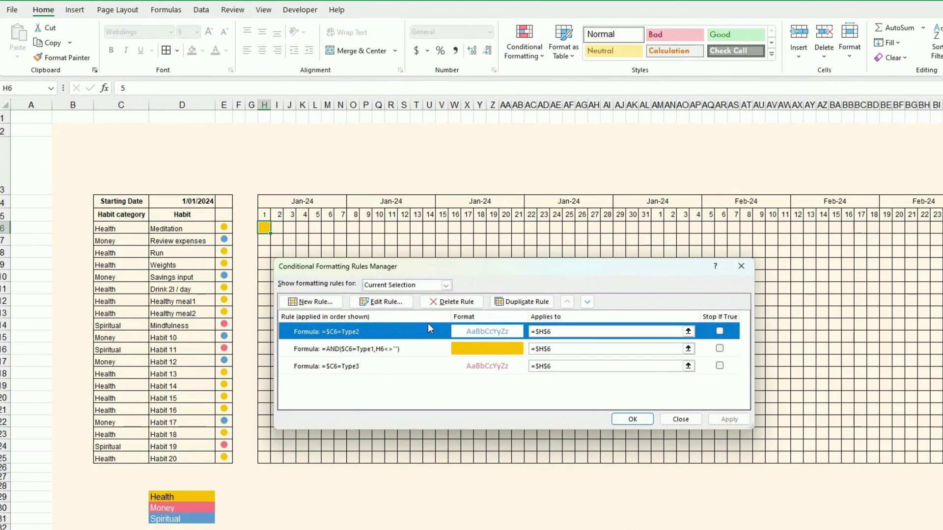
click(406, 353)
click(438, 332)
click(450, 301)
click(440, 349)
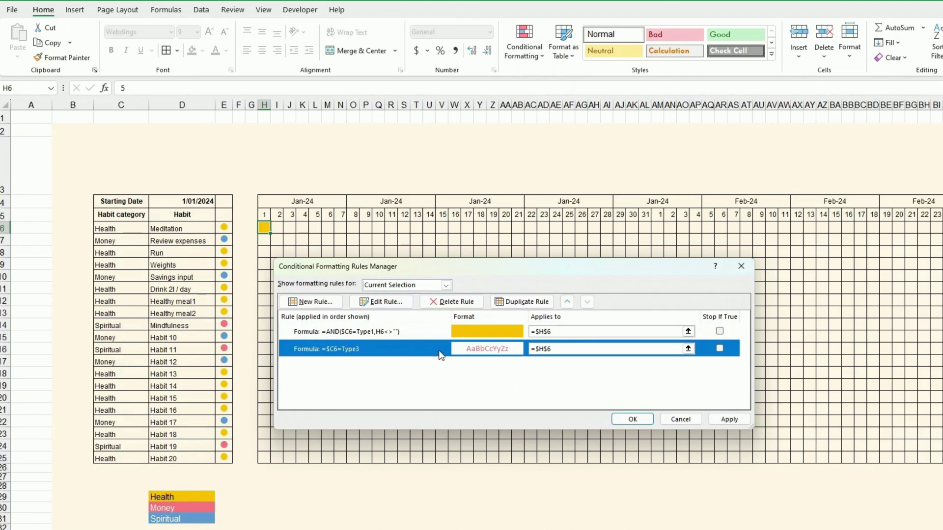
click(451, 302)
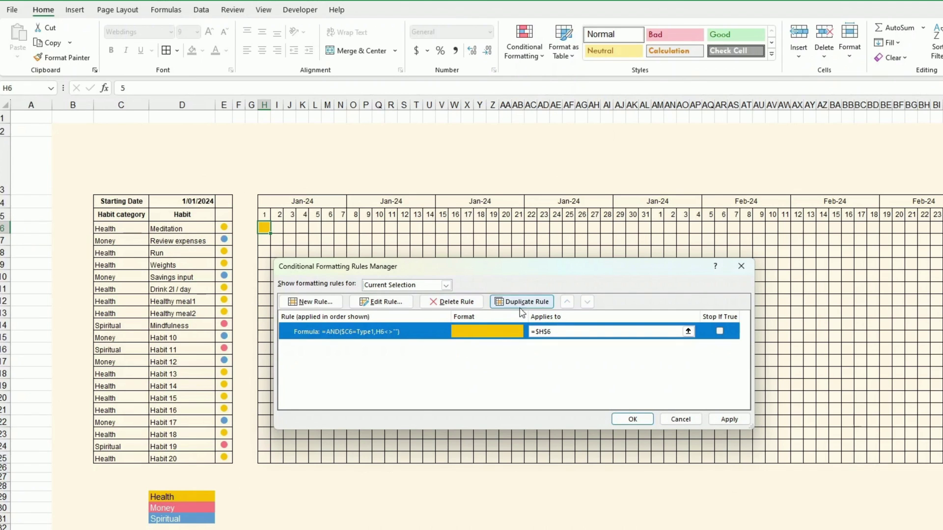
- Duplicate H6's Type1 rule for Type2 with a pink fill and Type3 with a blue fill, and apply them
click(551, 302)
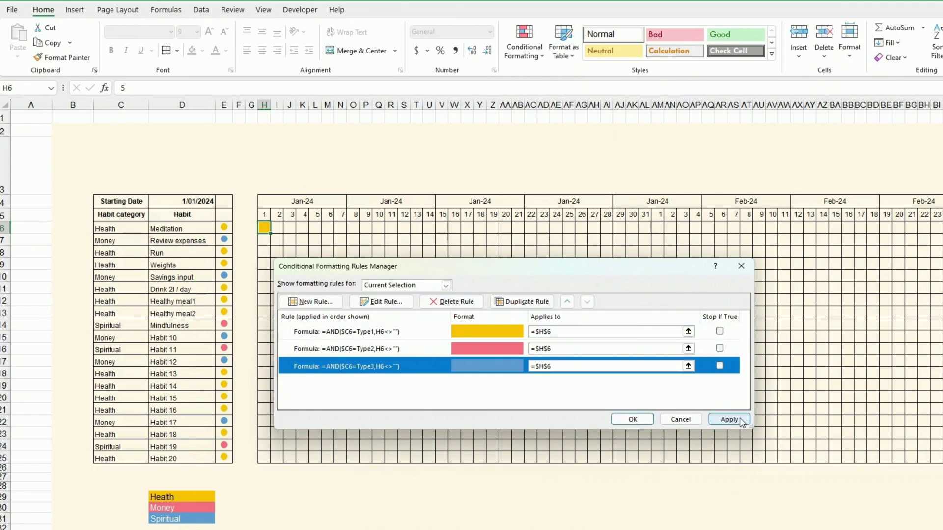
click(730, 419)
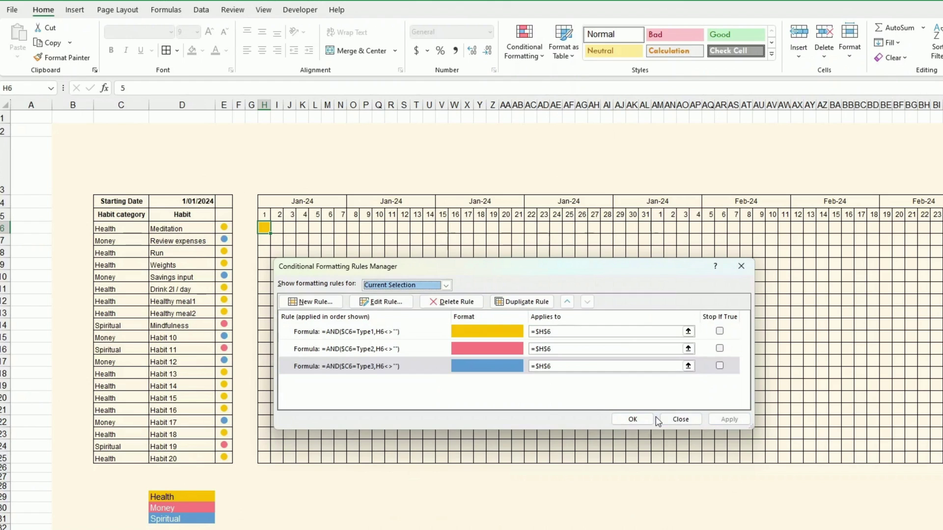
click(679, 419)
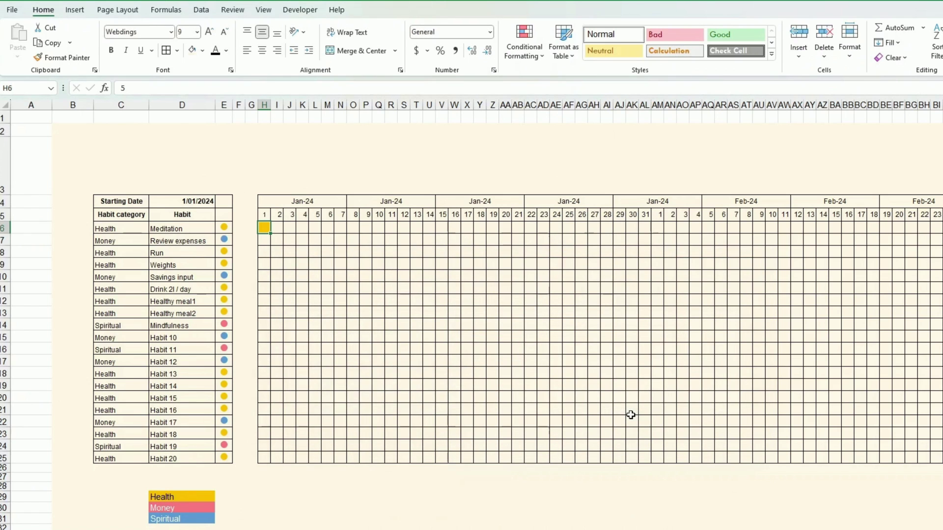
- Enter r in I7 as a test and extend H6's Type1 fill rule to =$H$6:$BR$25
click(278, 245)
text(r)
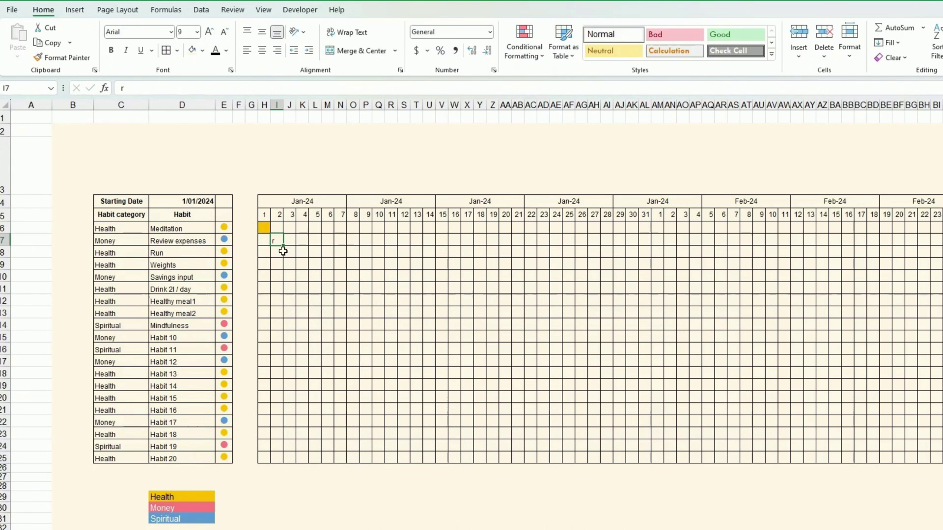
click(266, 228)
click(528, 53)
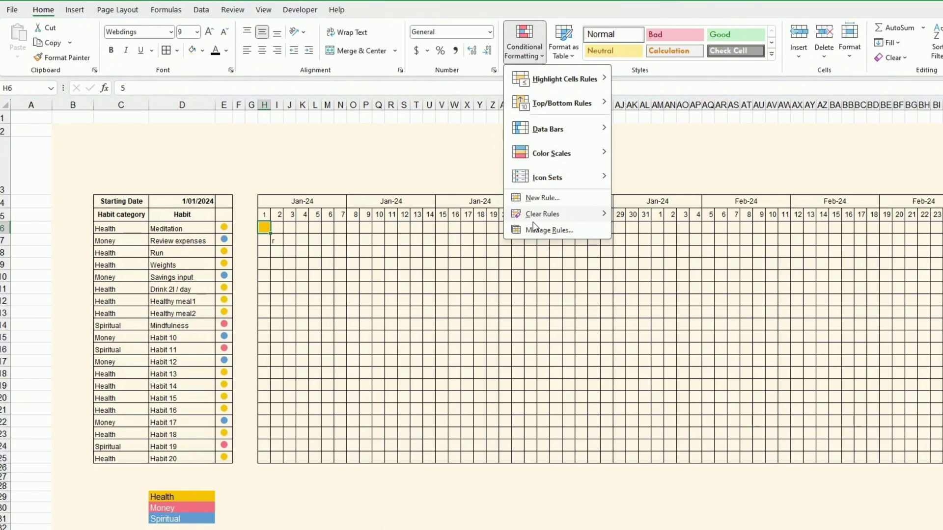
click(565, 230)
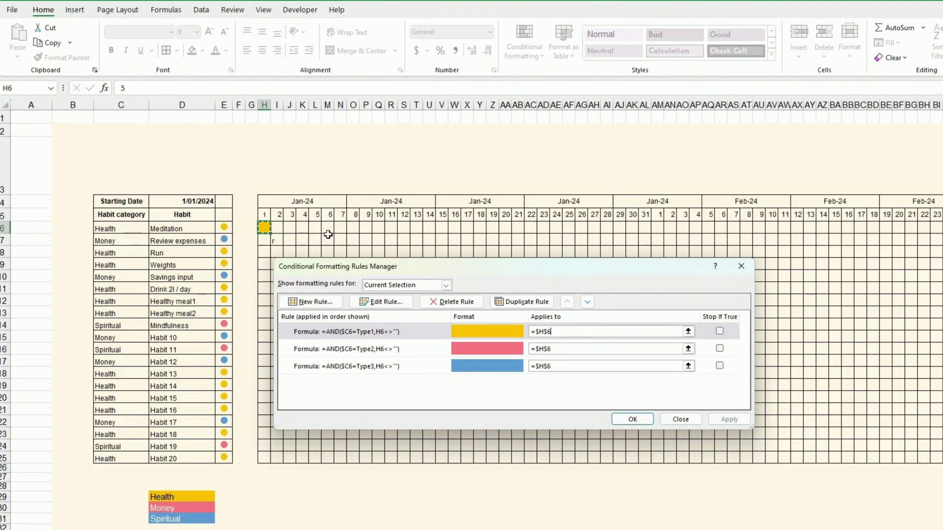
drag(264, 227, 941, 461)
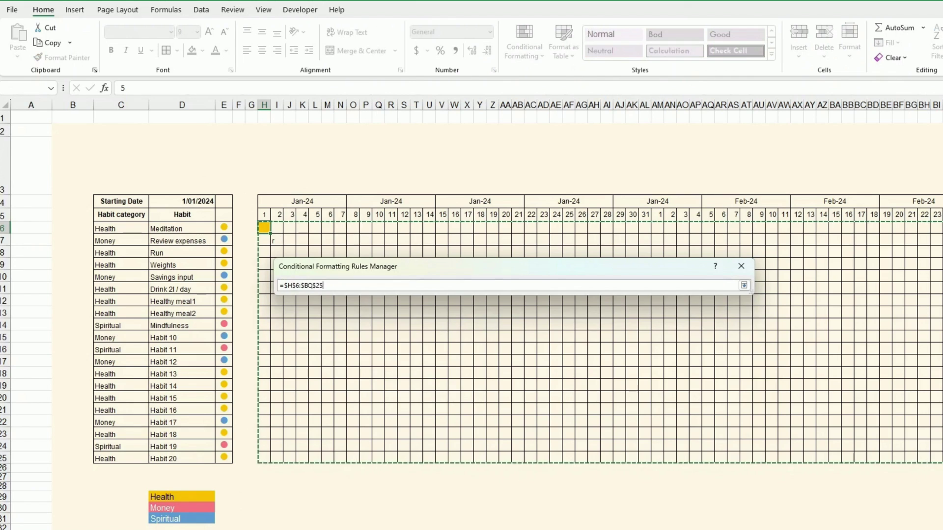
click(744, 286)
click(728, 421)
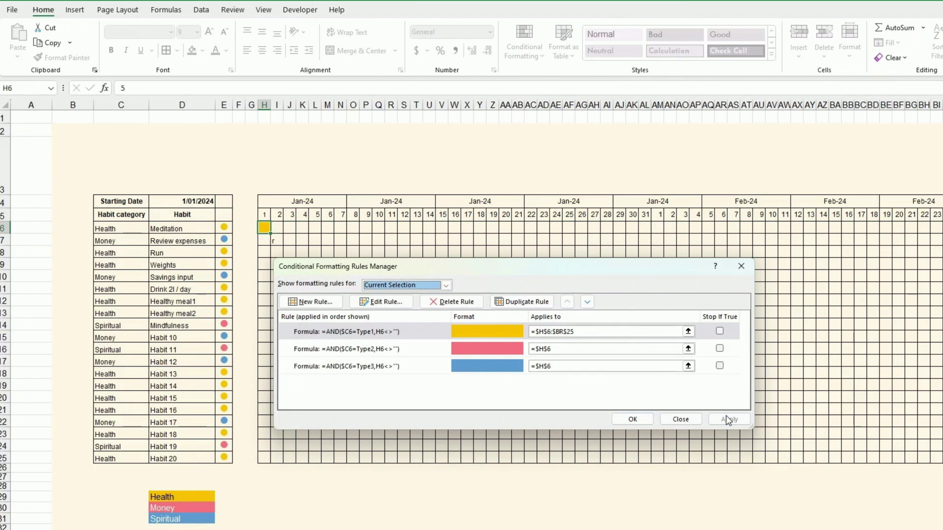
- Extend the Type2 and Type3 fill rules to =$H$6:$BR$25 and apply them
click(524, 352)
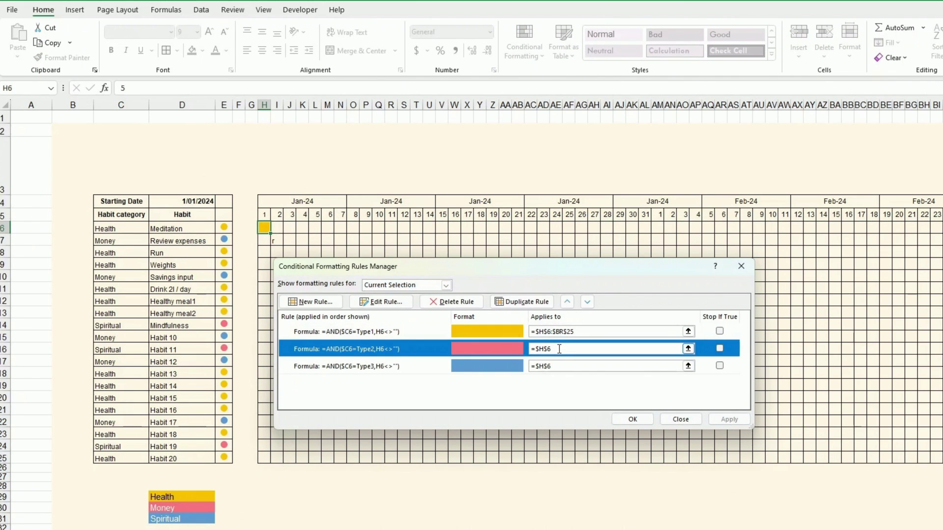
drag(266, 227, 940, 461)
click(744, 286)
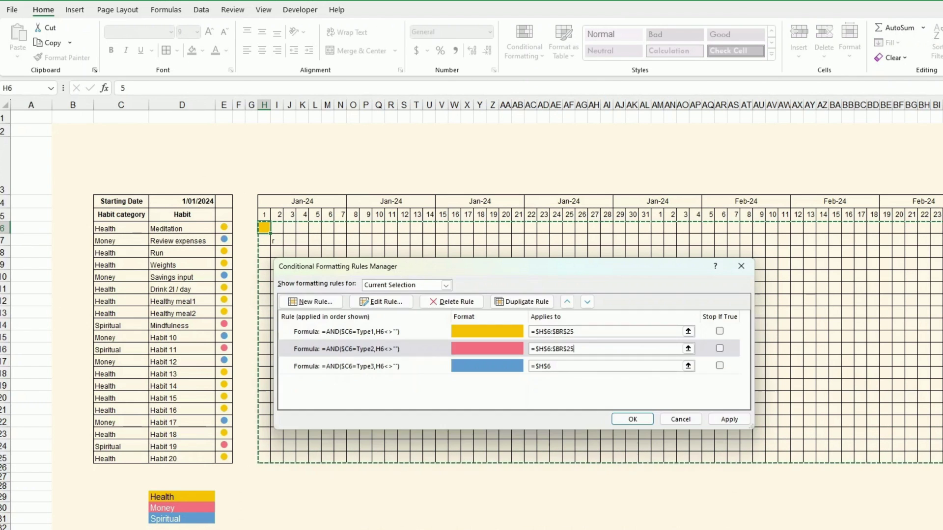
click(343, 366)
click(688, 366)
drag(266, 227, 941, 461)
click(744, 285)
click(729, 419)
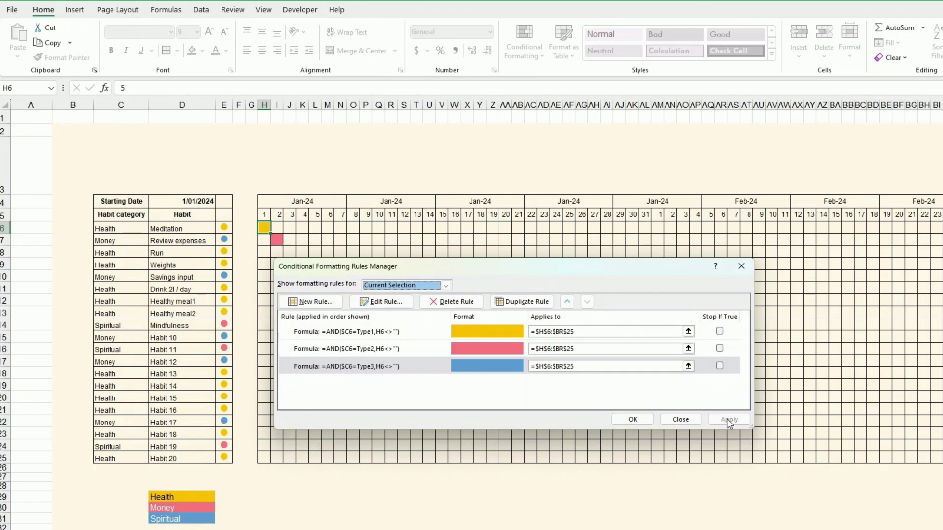
click(633, 419)
- Correct the circle rules for E6:E25 so that Type2 is pink and Type3 is blue
drag(224, 227, 224, 458)
click(525, 47)
click(540, 235)
click(381, 302)
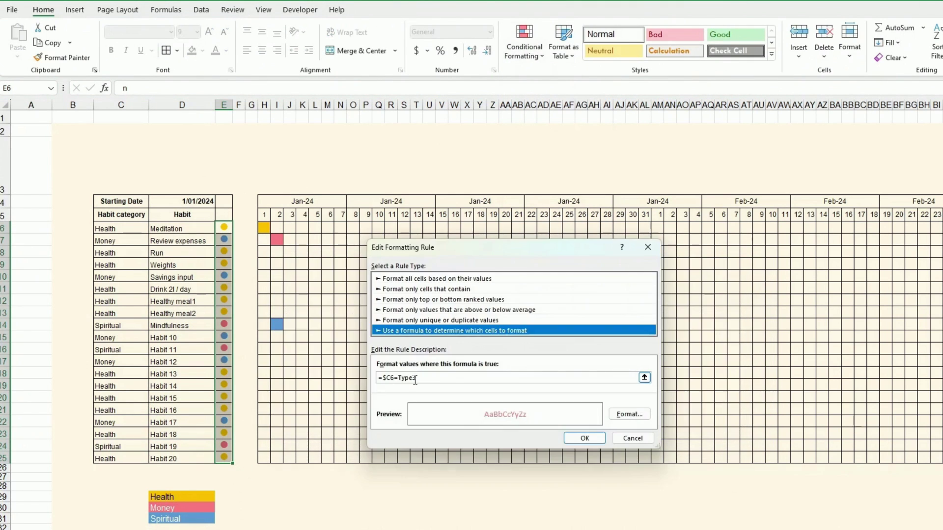
click(581, 438)
click(730, 419)
click(633, 419)
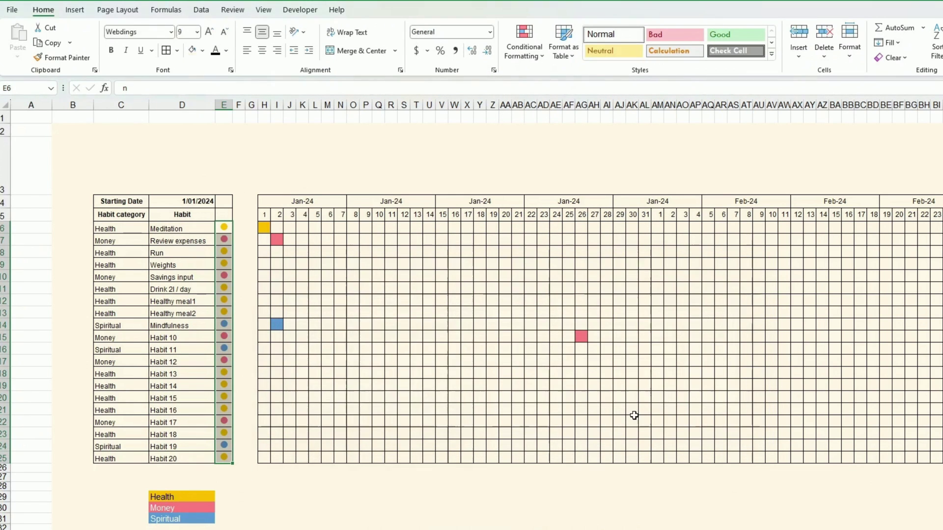
- Test the day grid with a d entry, and undo it together with the earlier test entry in AG15
click(632, 416)
click(444, 345)
text(d)
key(Return)
key(ctrl+z)
key(ctrl+z)
- Enter f in the day 28 cells AI13, AI14, AI16, AI17 and AI18 to test the category fills
click(607, 313)
text(f)
key(Return)
text(f)
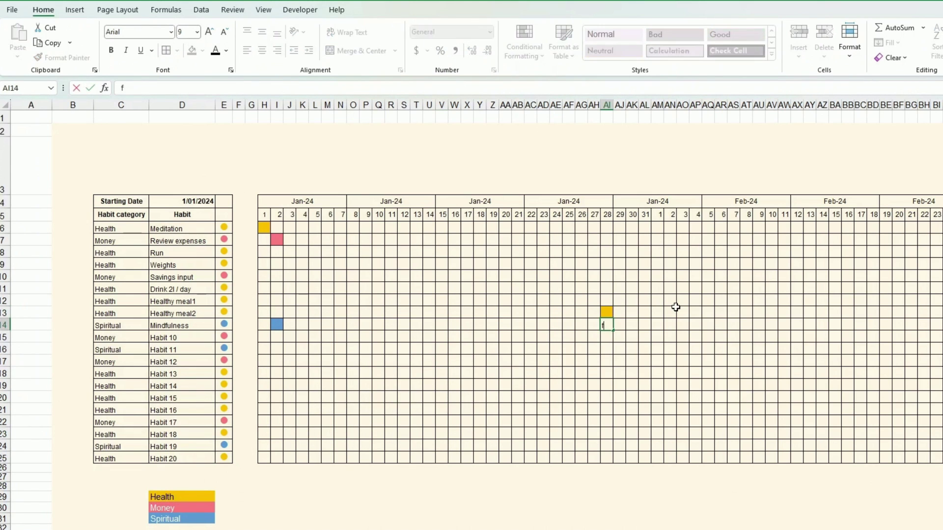
key(Return)
key(Return)
text(f)
key(Return)
text(f)
key(Return)
text(f)
key(Up)
key(Right)
- Enter =COUNTA(H6:BR6) in BS6, beside the last day column, and fill it down to BS25
click(942, 228)
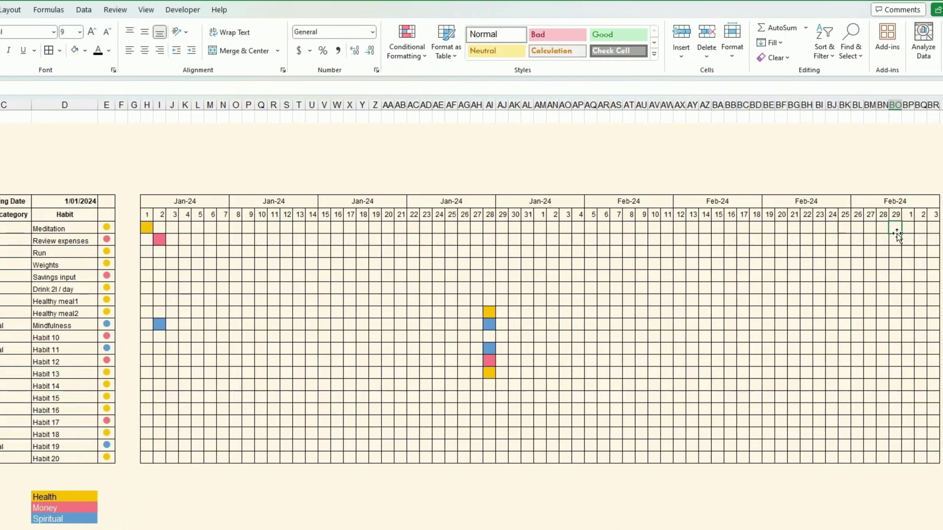
key(Right)
key(Right)
key(Right)
key(Right)
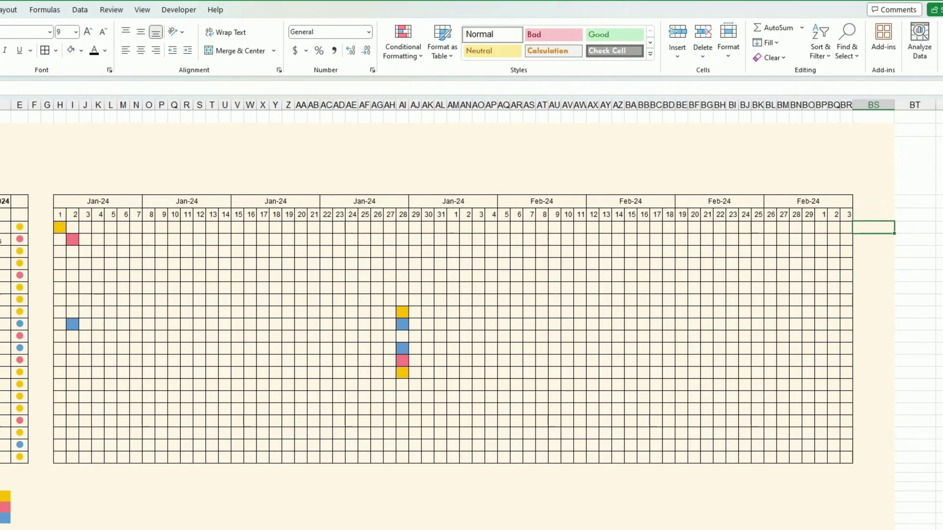
text(=counta()
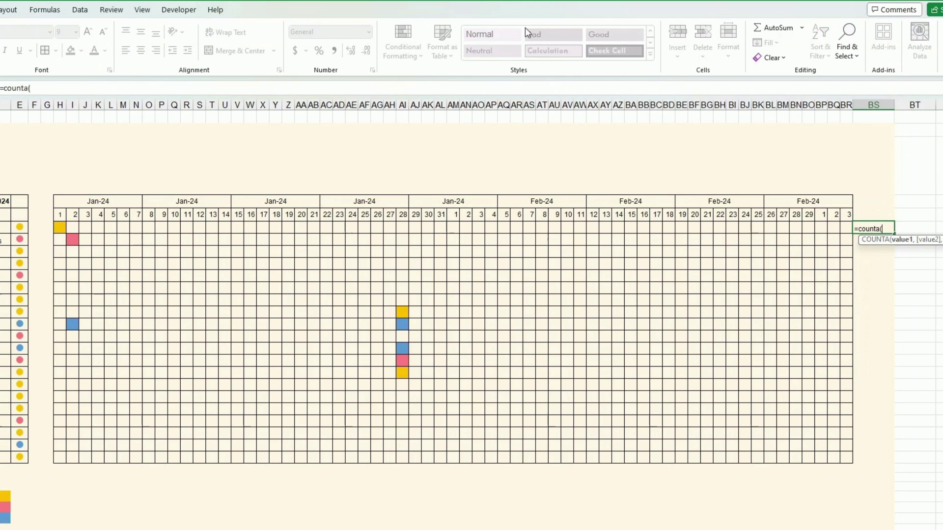
drag(59, 227, 847, 229)
key(Return)
click(874, 228)
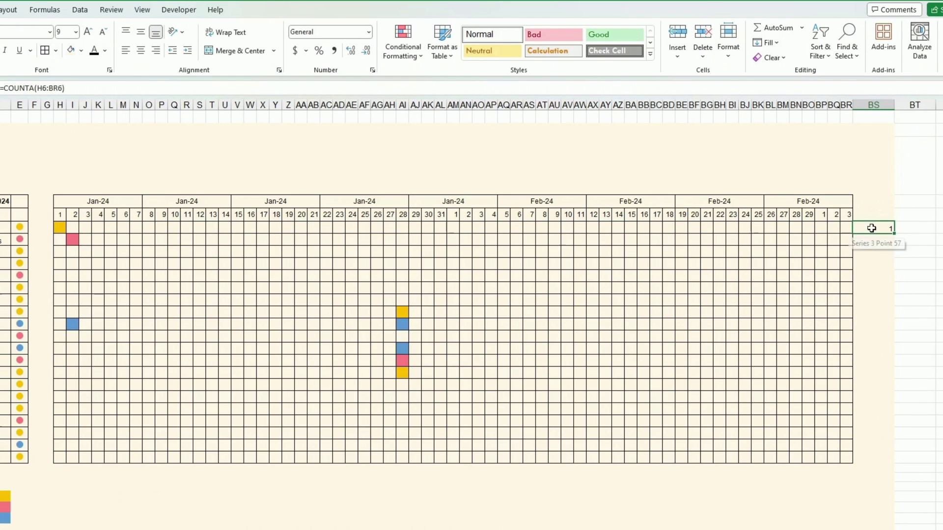
drag(894, 233, 891, 463)
- Colour BS6:BS25 by category with the rules =$C6=Type1 in gold, =$C6=Type2 in pink and =$C6=Type3 in blue
drag(891, 418, 899, 225)
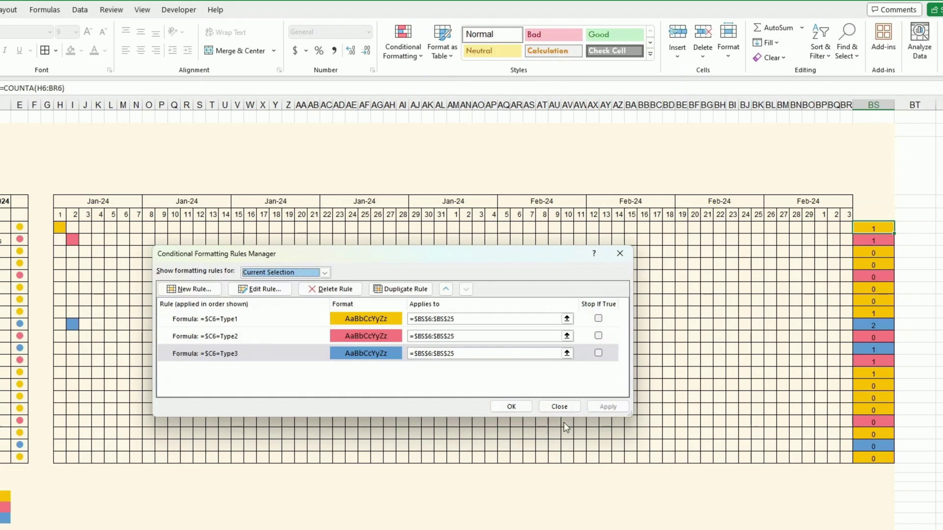
click(436, 337)
click(467, 354)
click(560, 407)
click(618, 508)
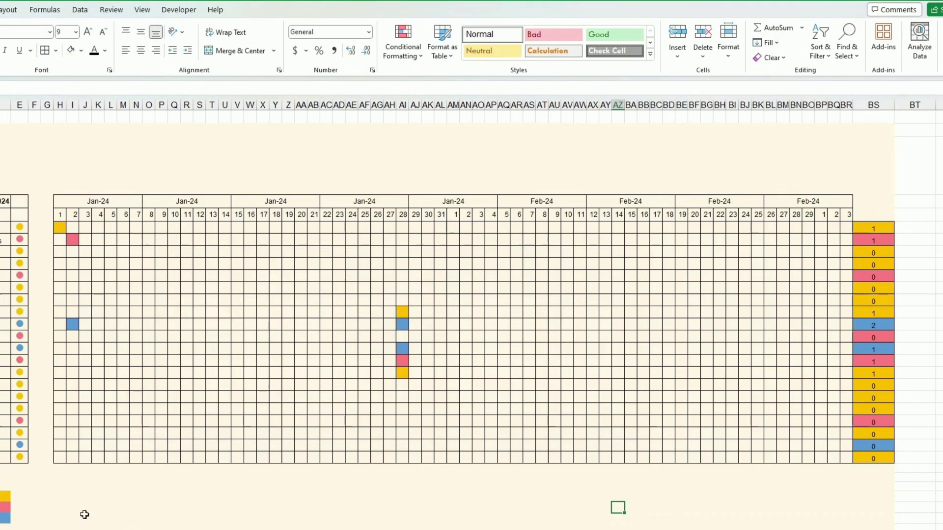
- Enter =COUNTIFS(H$6:H$25,"<>",$C$6:$C$25,"="&$D29) in H29 to count the first day's Health entries
click(60, 496)
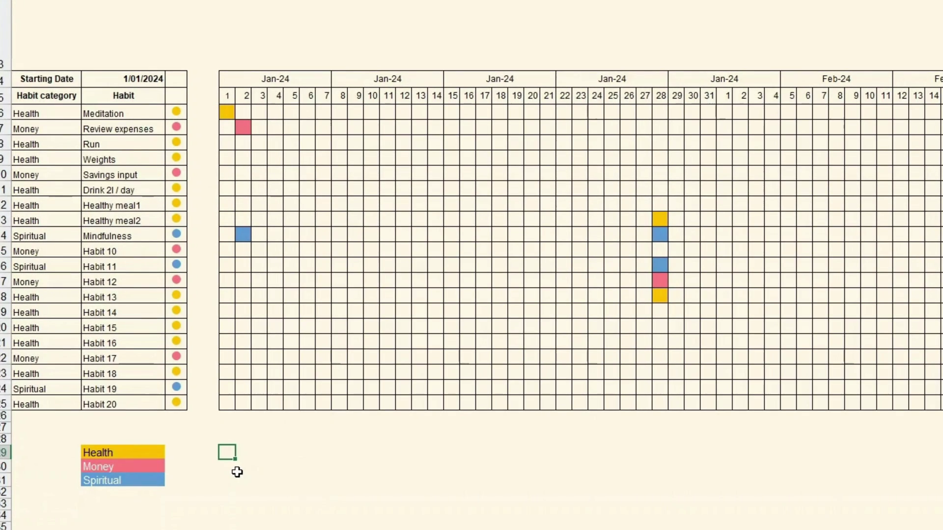
click(103, 453)
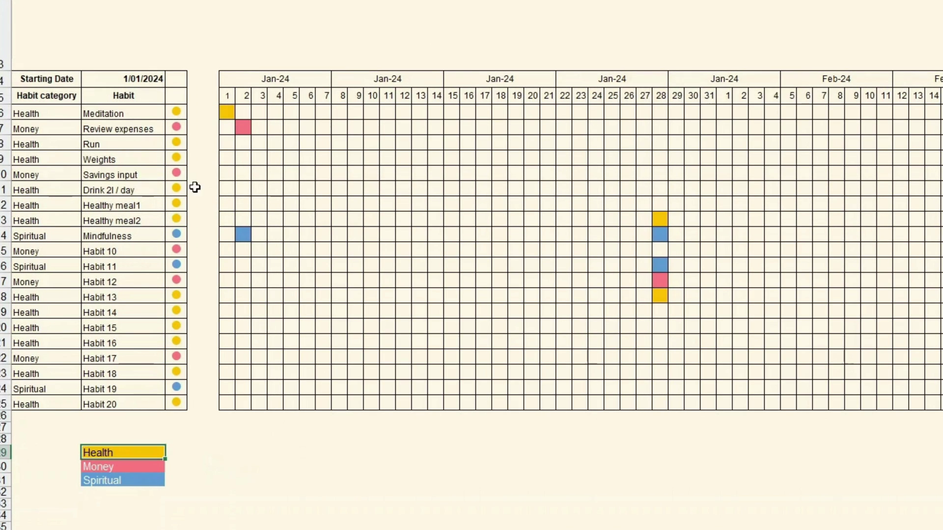
click(224, 451)
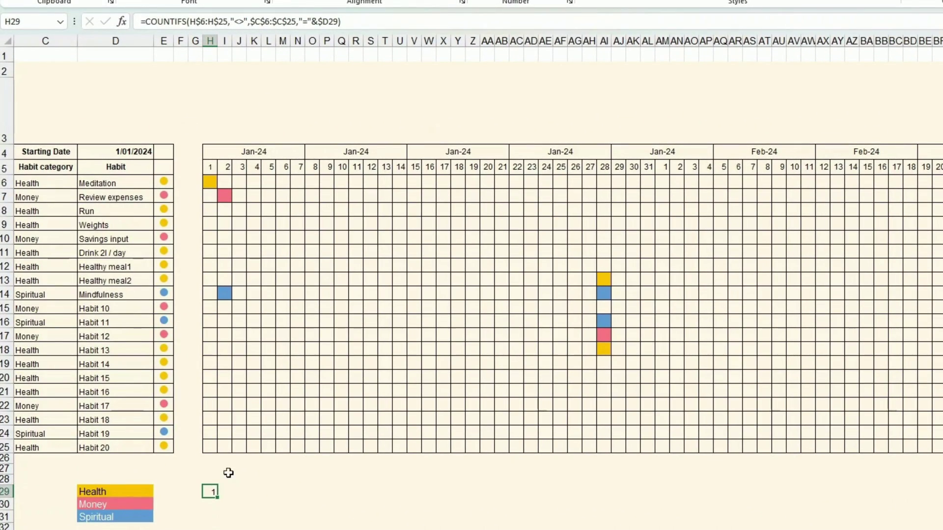
double_click(213, 490)
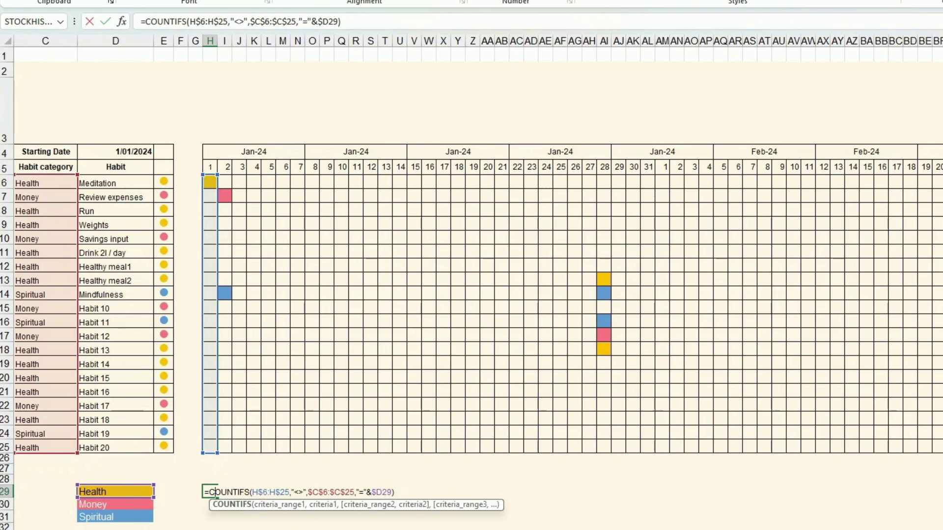
key(ctrl+Return)
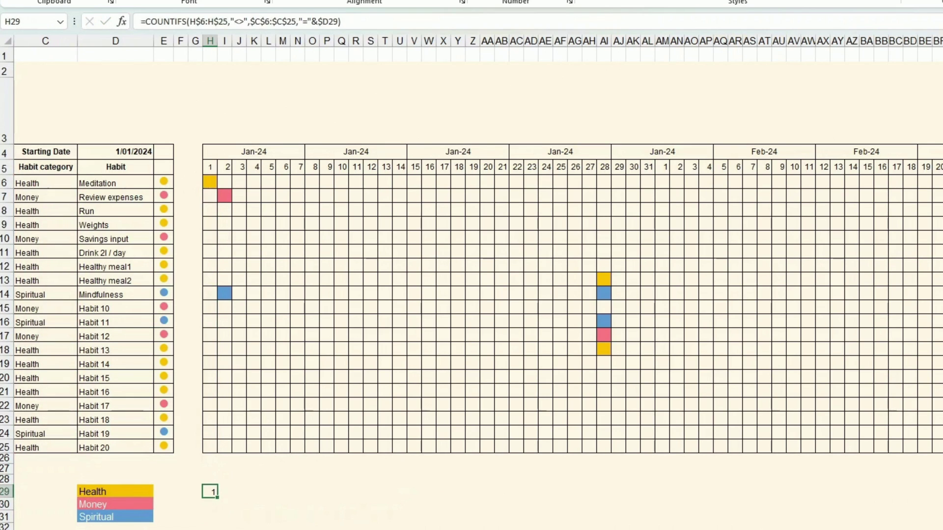
- Copy the H29 count formula into H30 and H31 for the Money and Spiritual categories
key(Down)
key(ctrl+v)
key(Down)
key(ctrl+v)
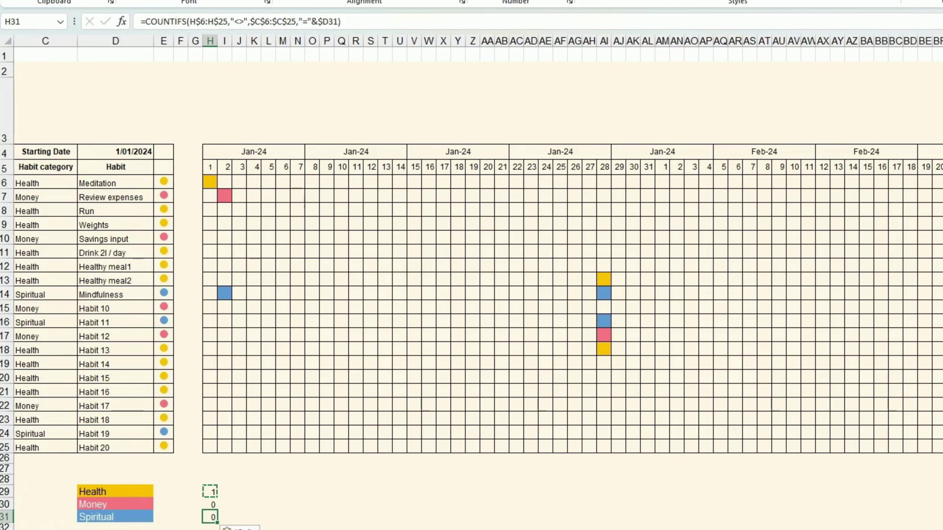
- Enter 1 in H16 as a test and copy the count formulas in H29:H31 across the day columns
click(214, 321)
text(1)
key(Return)
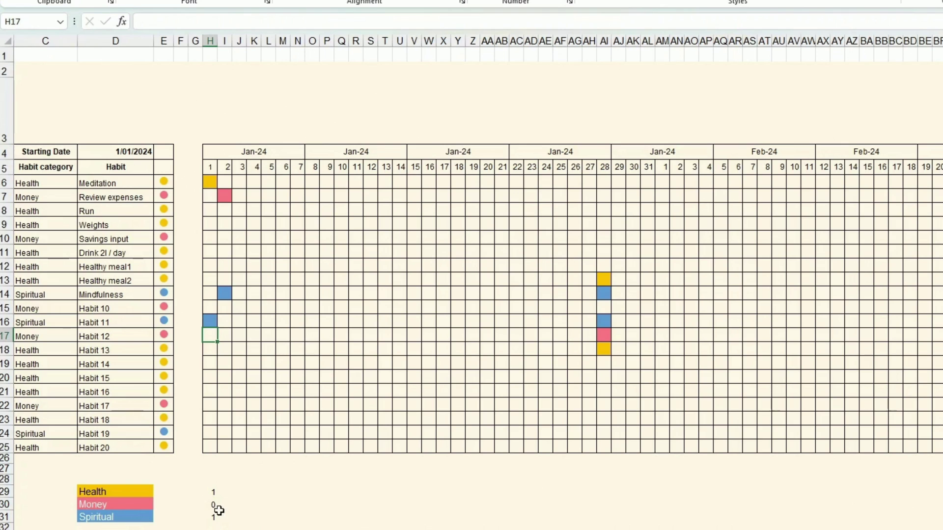
mouse_move(212, 492)
mouse_down()
mouse_move(217, 518)
mouse_move(940, 516)
mouse_up()
scroll(700, 472, down, 1)
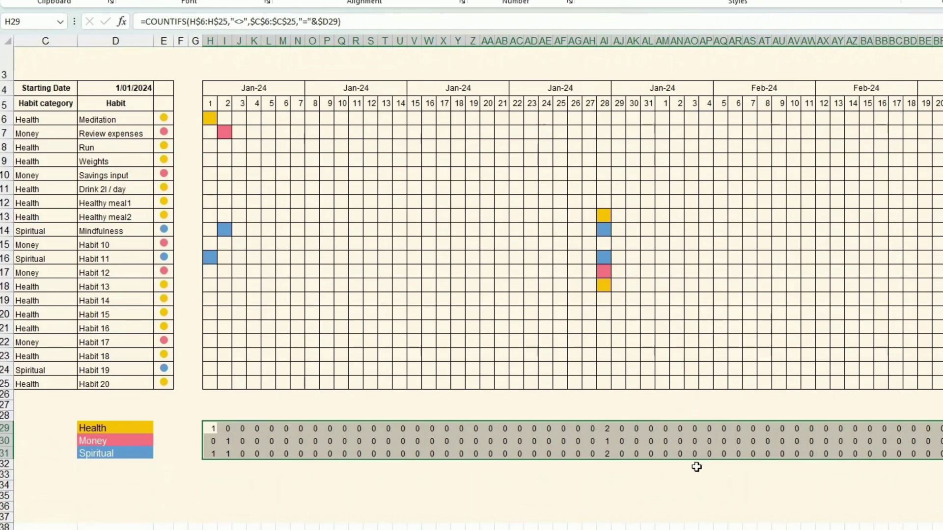
- Mark day 3 with x for Habits 16, 15 and 14 in cells J21, J20 and J19
click(369, 329)
key(Left)
key(Left)
key(Left)
key(Left)
key(Left)
key(Left)
key(Left)
key(Left)
key(Left)
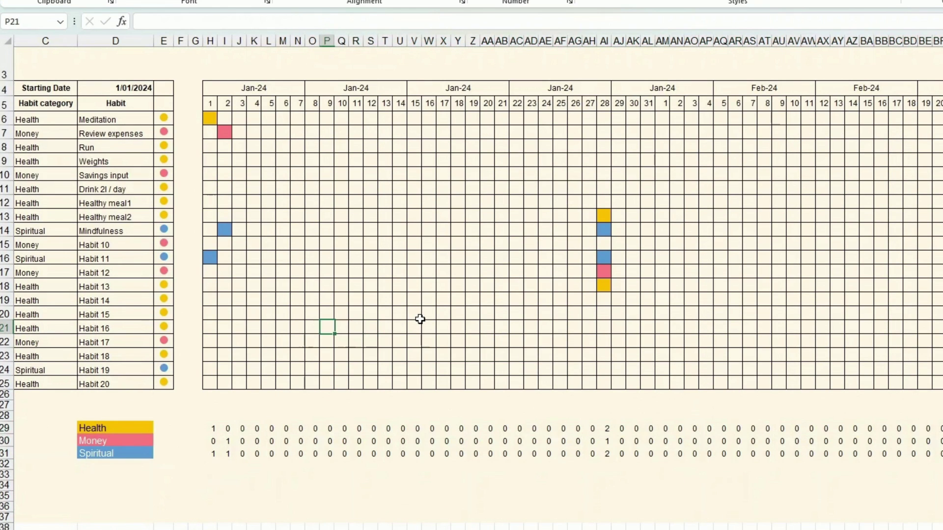
text(x)
key(Up)
text(x)
key(Up)
text(x)
- Mark days 4 and 5 with x for Habits 13 to 15 in cells K18:L20
key(Up)
key(Right)
text(x)
key(Down)
text(x)
key(Right)
text(x)
key(Up)
text(x)
key(Up)
text(x)
- Mark day 6 with x for Habits 17, 18 and 19 in cells M22:M24
key(Right)
key(Down)
key(Down)
key(Down)
key(Down)
text(x)
key(Down)
text(x)
key(Down)
text(x)
- Examine the daily category counts in rows 29 to 31 across the first seven days
click(222, 464)
key(Left)
key(Right)
key(Right)
key(Right)
key(Right)
key(Right)
key(Right)
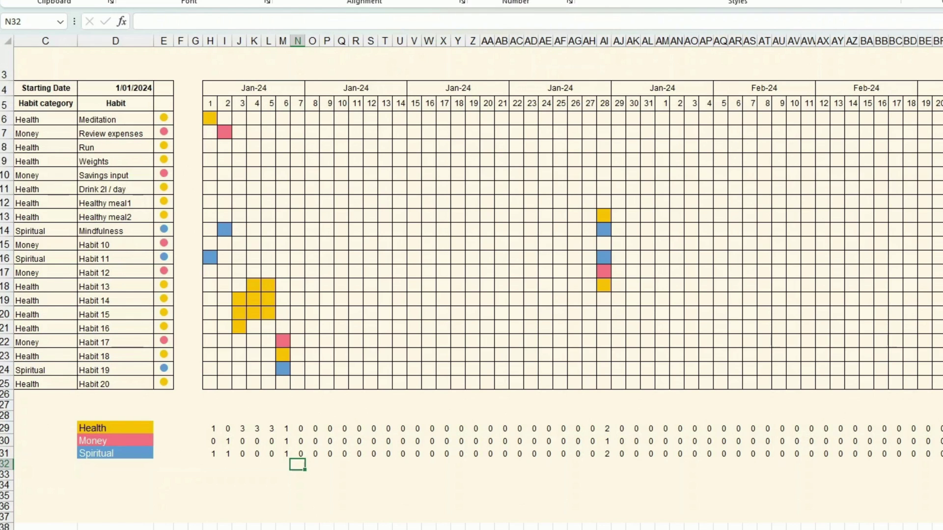
- Sum the first week's Health counts H29:N29 in cell N32 and fill the total down through N34
key(alt+equal)
drag(213, 429, 305, 411)
key(Return)
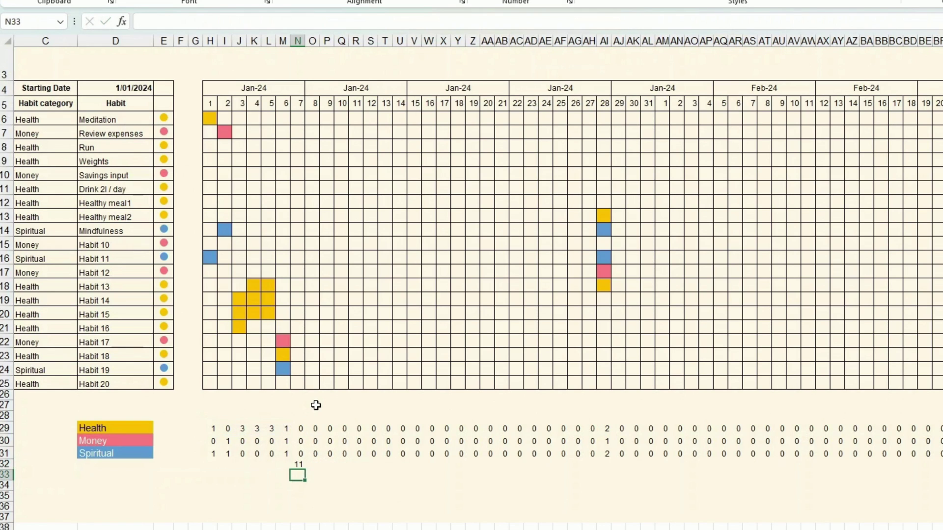
click(299, 465)
drag(304, 471, 308, 487)
- Copy the first week's totals block H32:N34 into each following week across rows 32 to 34
drag(225, 465, 308, 482)
key(ctrl+c)
click(316, 465)
key(ctrl+v)
click(415, 465)
key(ctrl+v)
click(619, 464)
key(ctrl+v)
click(824, 465)
key(ctrl+v)
click(926, 464)
key(ctrl+v)
click(487, 529)
scroll(183, 471, down, 1)
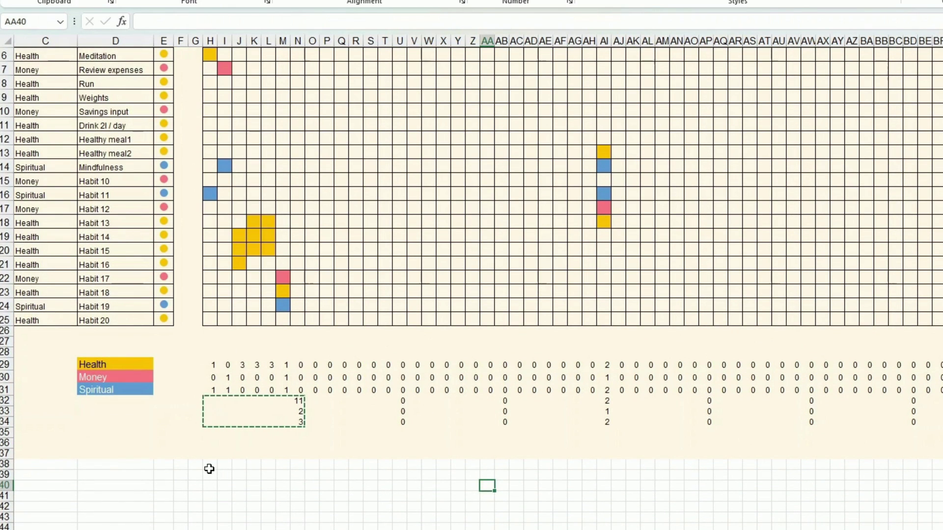
- Enter a starting value of 0 in each of the cells G38, G39 and G40
click(209, 467)
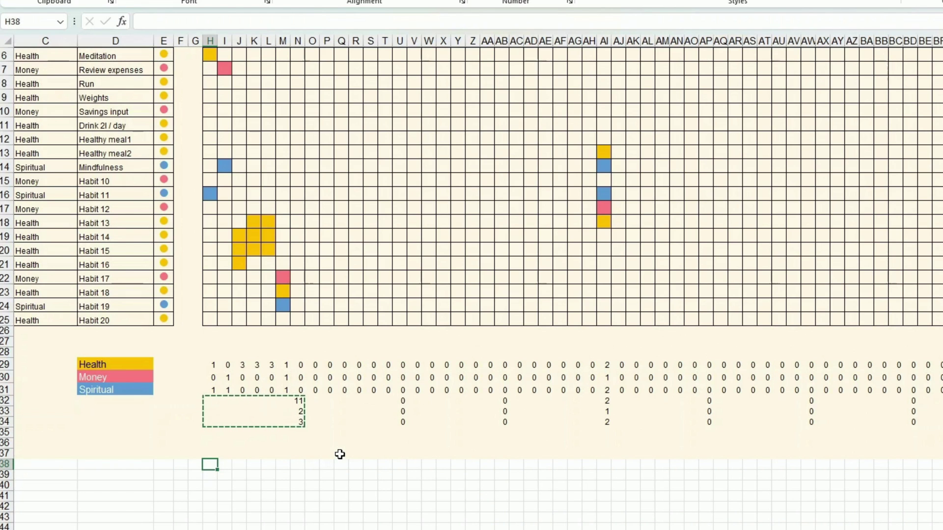
key(Left)
text(0)
key(Return)
text(0)
key(Return)
text(0)
- Enter the running total =H29+G38 in H38 and fill it down to row 40 and across all days through column BR
key(Up)
key(Up)
key(Right)
text(=)
key(Up)
key(Up)
key(Up)
key(Up)
key(Up)
key(Up)
key(Up)
key(Up)
key(Up)
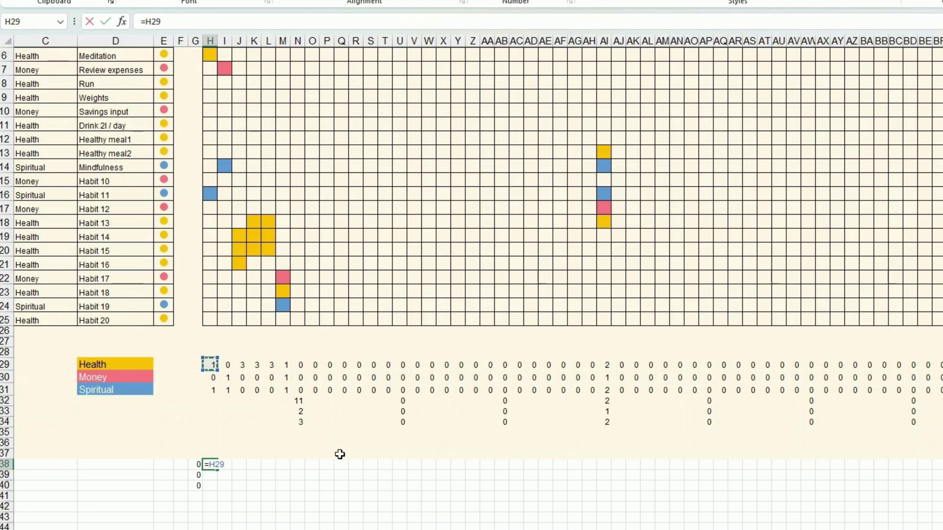
text(+)
key(Left)
key(Return)
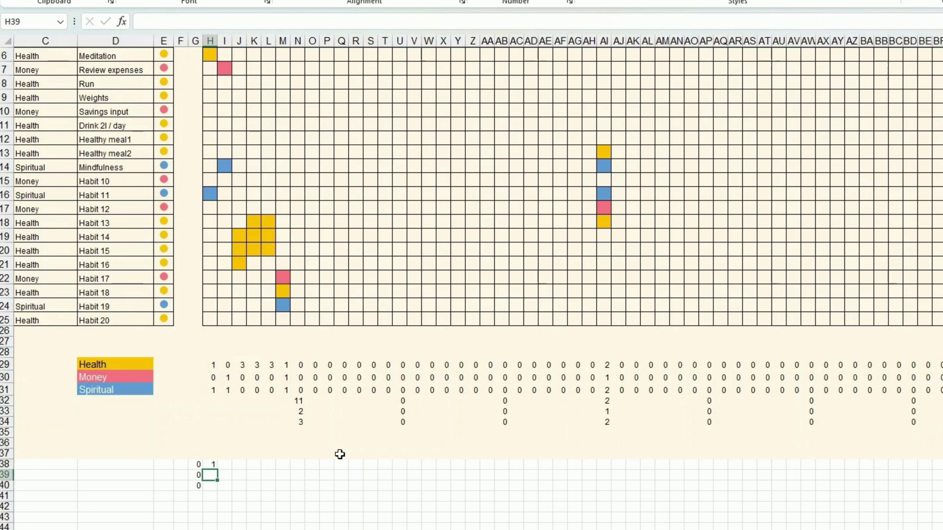
click(213, 464)
mouse_move(219, 469)
mouse_down()
mouse_move(219, 490)
mouse_move(638, 470)
mouse_move(941, 469)
mouse_up()
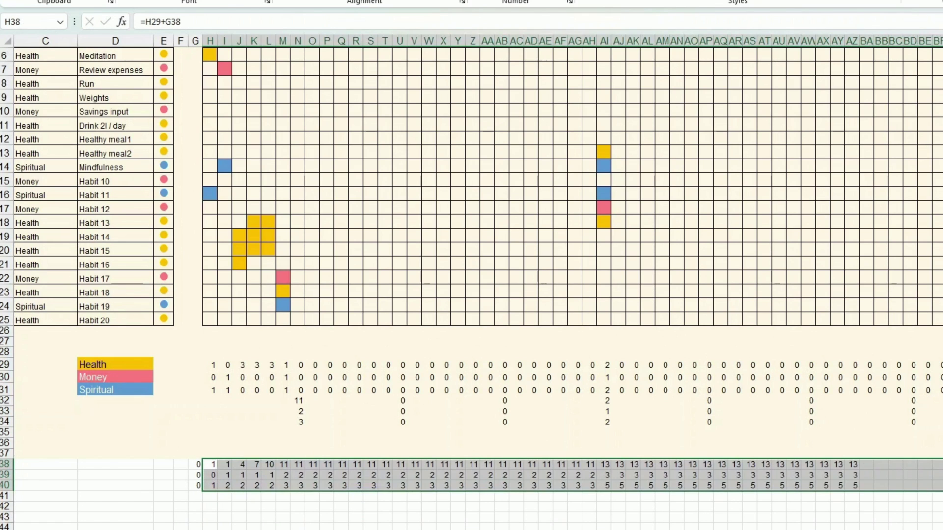
- Copy the coloured category labels D29:D31 to the ranges starting at D38, D32 and D42
drag(81, 364, 96, 390)
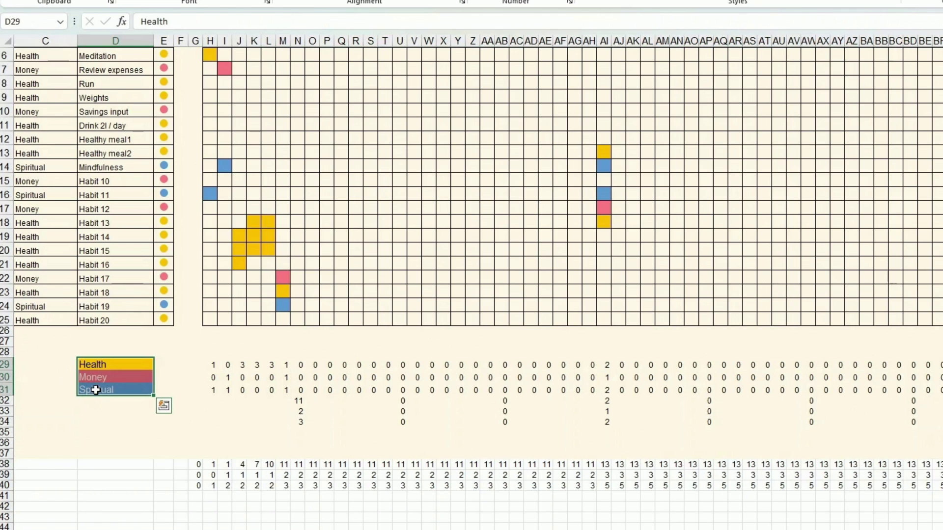
key(ctrl+c)
click(117, 465)
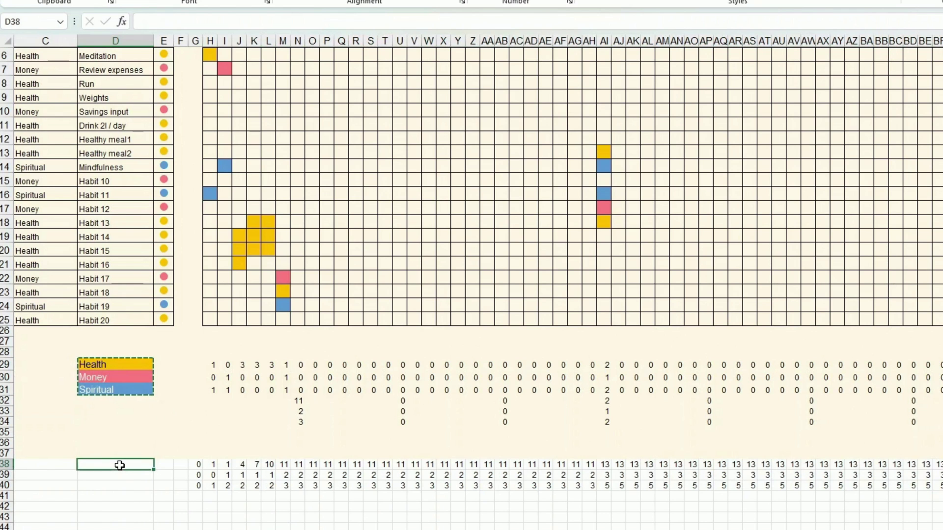
key(ctrl+v)
click(128, 400)
key(ctrl+v)
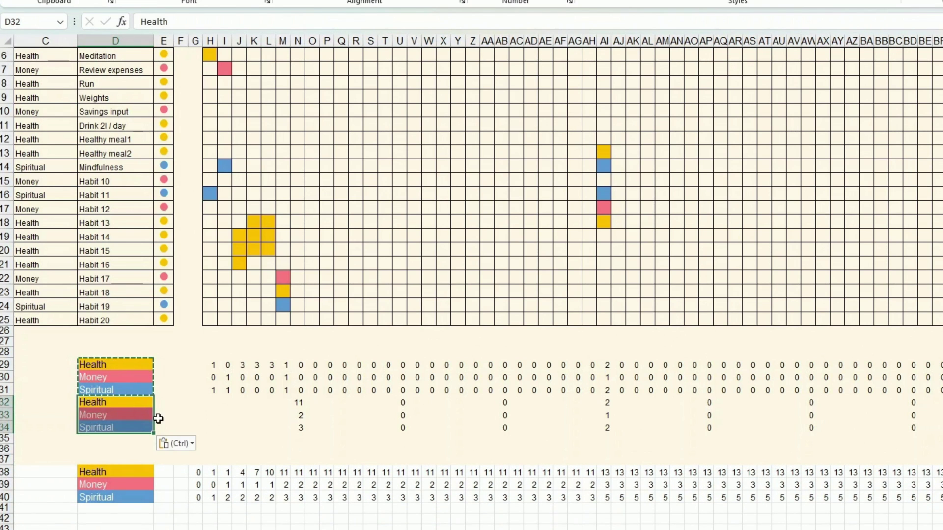
scroll(174, 444, down, 2)
click(118, 457)
key(ctrl+v)
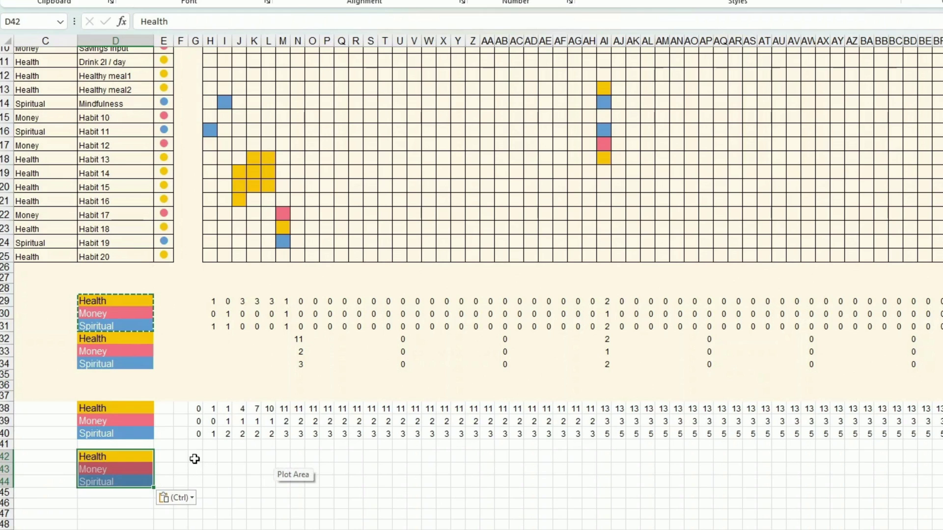
- Link H42 and I42 to the first two weekly Health totals with =N32 and =U32
click(211, 458)
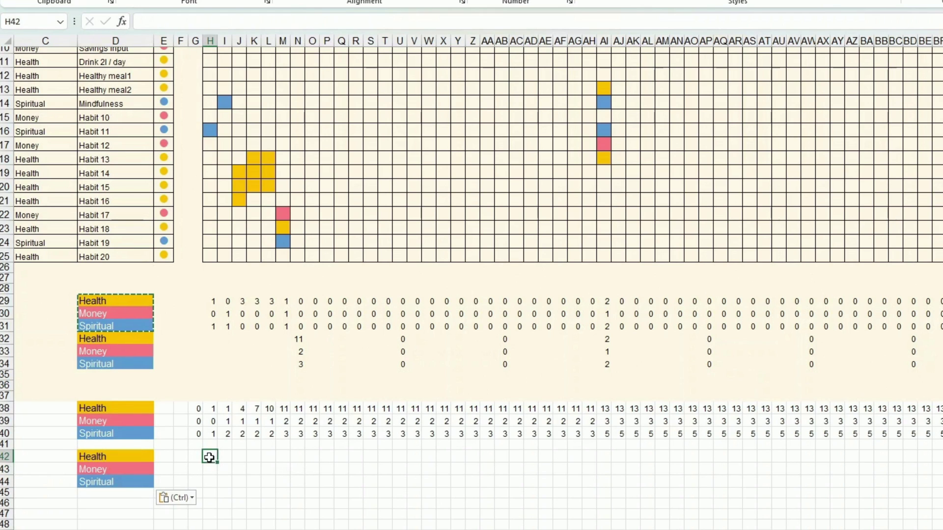
text(=)
click(299, 338)
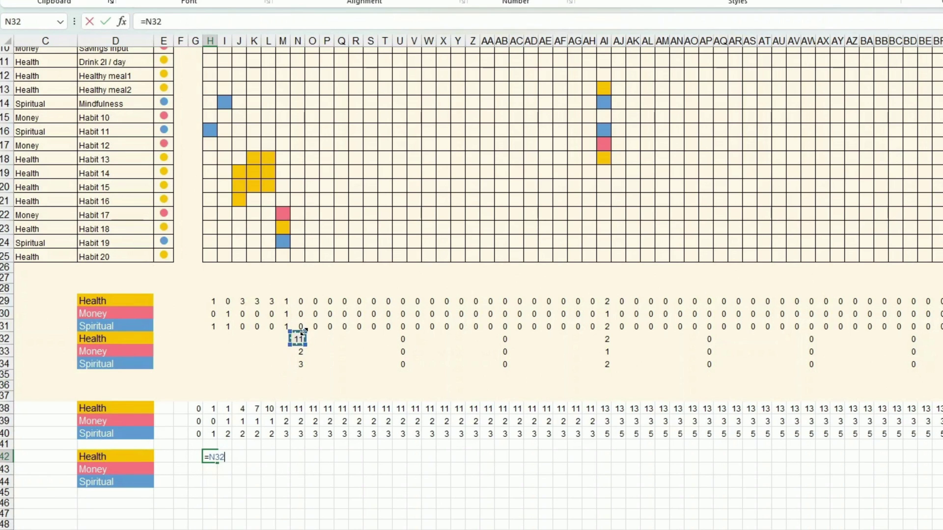
key(Return)
click(225, 460)
text(=)
click(402, 340)
key(Return)
- Link J42, K42, L42 and M42 to the next weekly Health totals in AB32, AI32, AP32 and AW32
click(239, 457)
text(=)
click(506, 339)
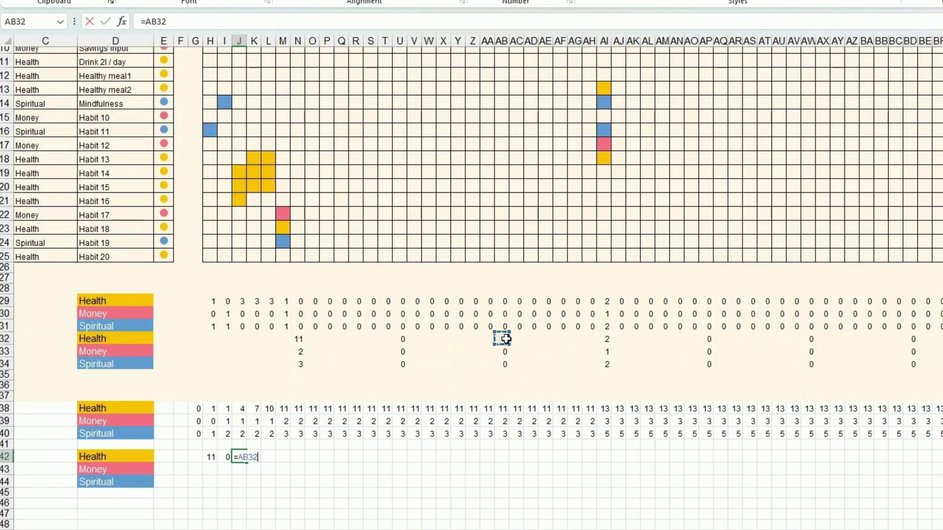
key(Return)
click(254, 457)
text(=)
click(607, 338)
key(Return)
click(268, 457)
text(=)
click(709, 338)
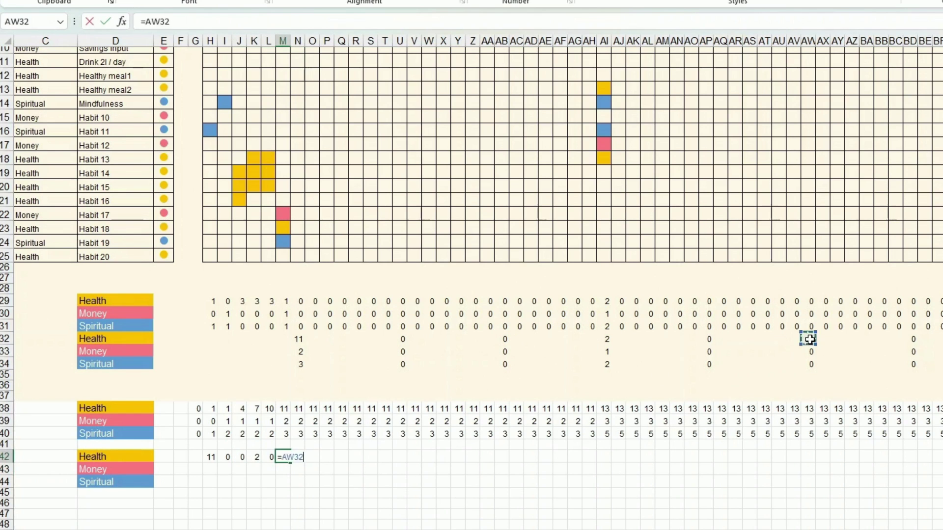
- Fill the weekly Health links in H42:P42 down to the Money and Spiritual rows 43 and 44
drag(211, 457, 333, 488)
click(457, 496)
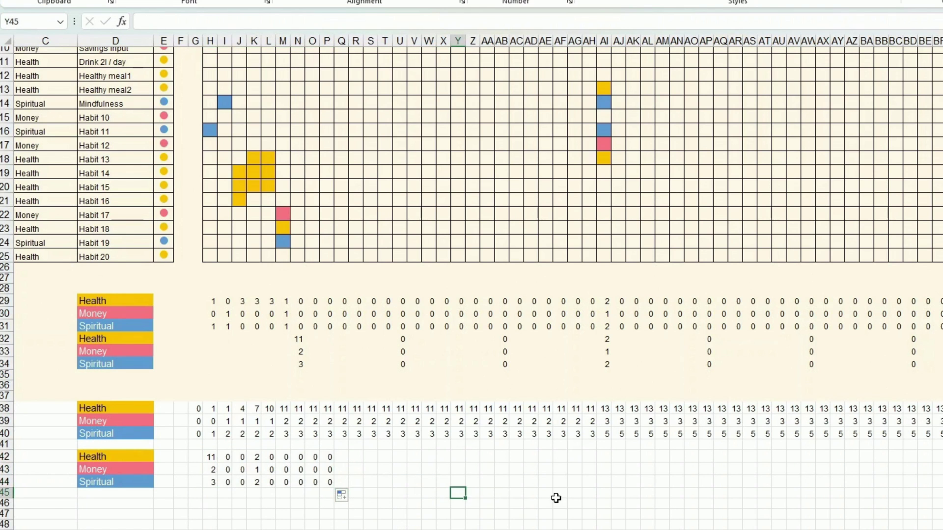
- Review the habit grid together with the daily, weekly and cumulative category tables beneath it
scroll(546, 497, up, 2)
scroll(560, 503, down, 1)
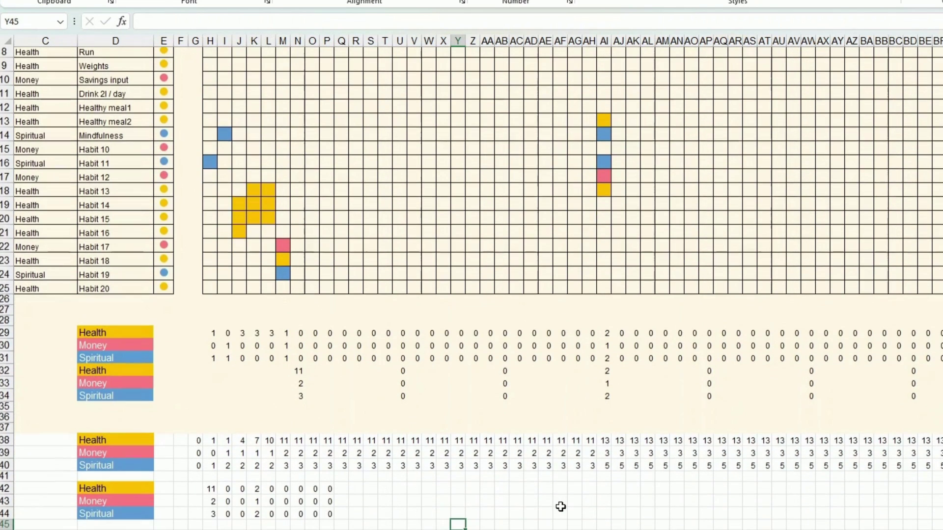
scroll(568, 486, up, 2)
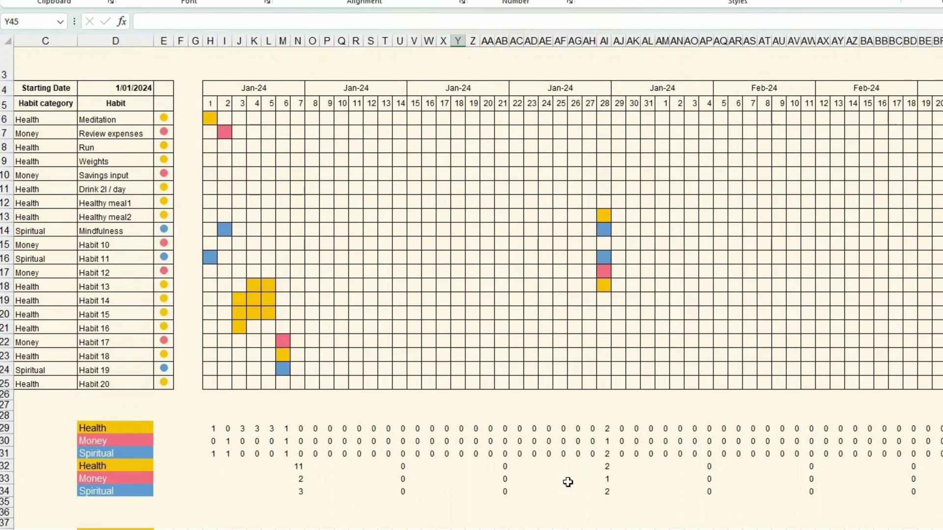
scroll(605, 482, down, 3)
scroll(608, 486, up, 3)
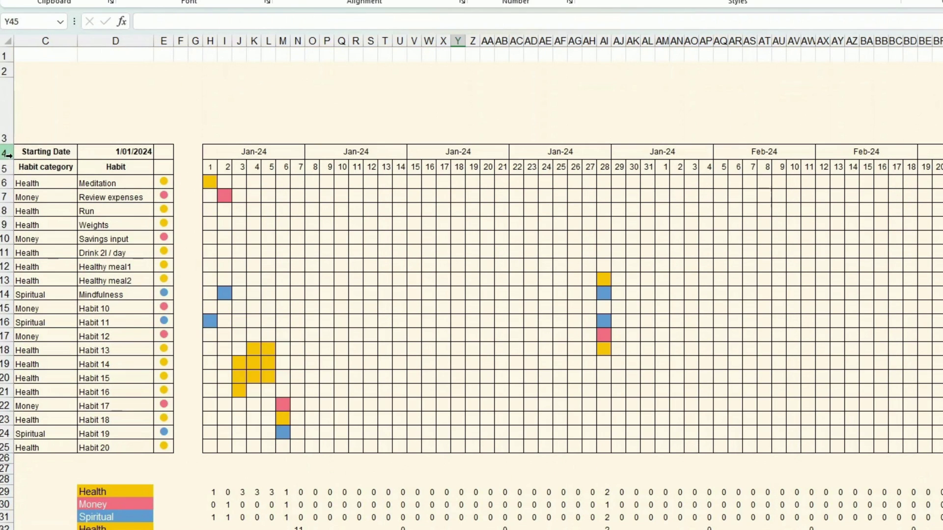
drag(6, 145, 4, 172)
click(267, 218)
scroll(320, 227, down, 5)
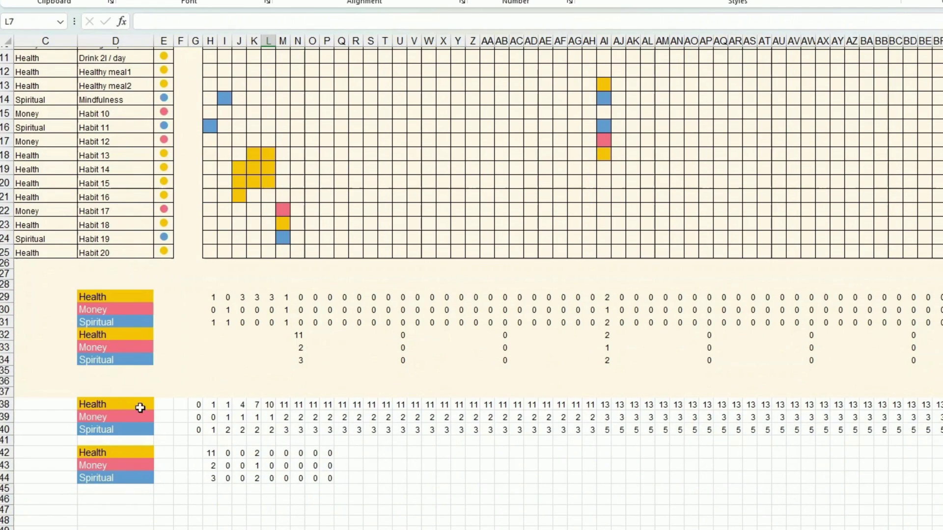
- Insert a line chart of the cumulative category counts in G38:BR40 and place it over the lower part of the habit grid
drag(116, 406, 120, 429)
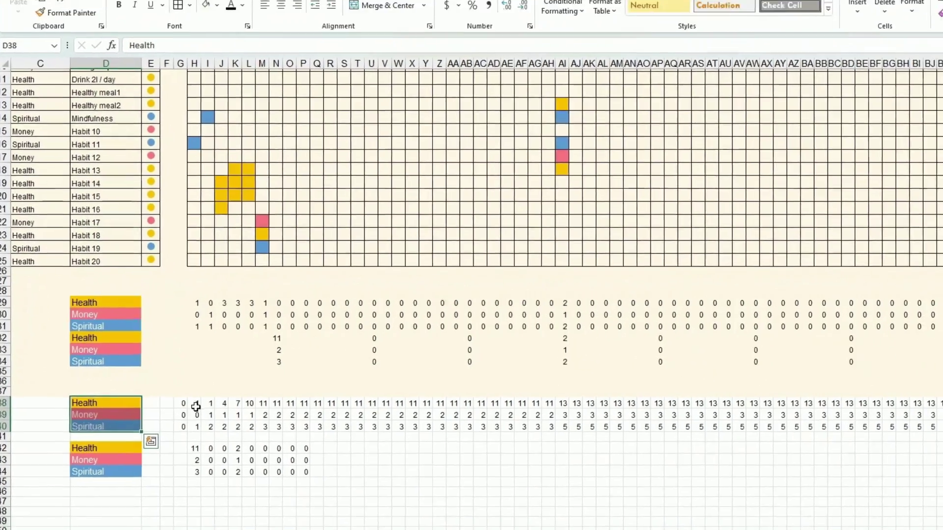
drag(199, 405, 836, 426)
drag(681, 419, 913, 422)
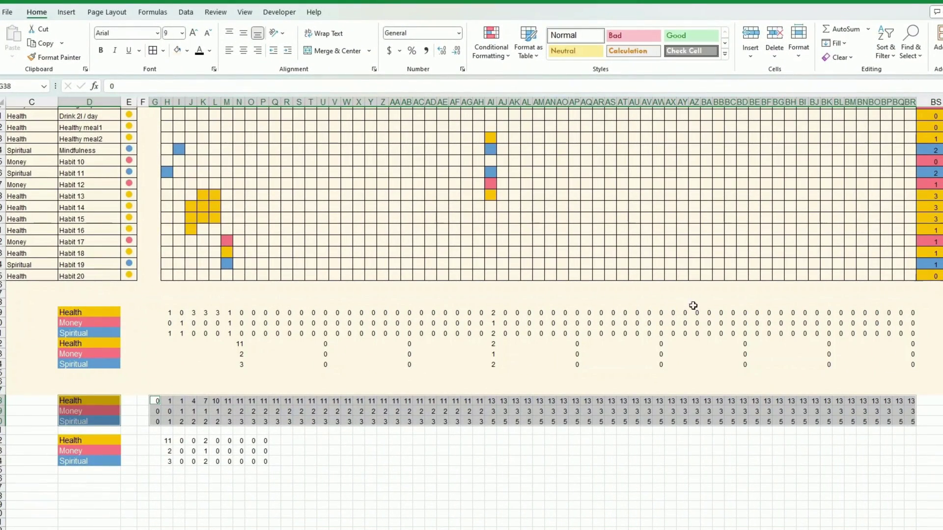
click(73, 14)
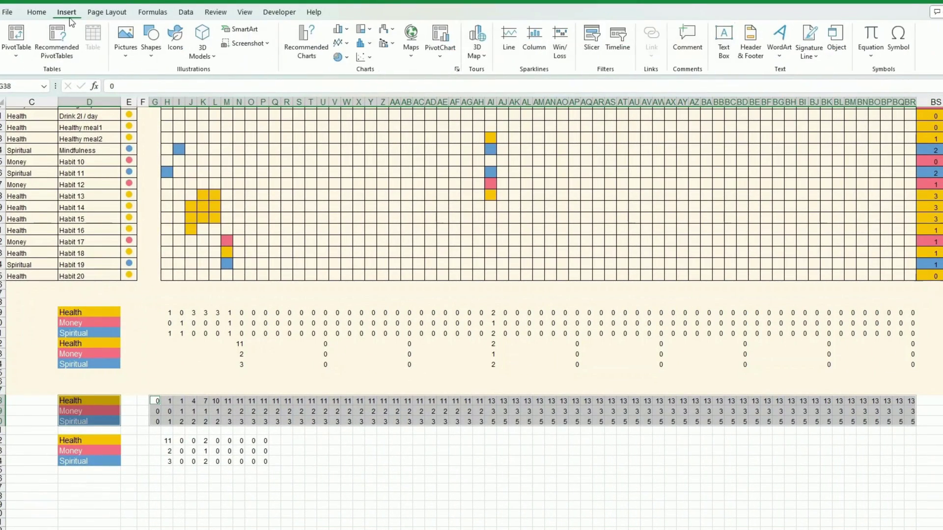
click(342, 44)
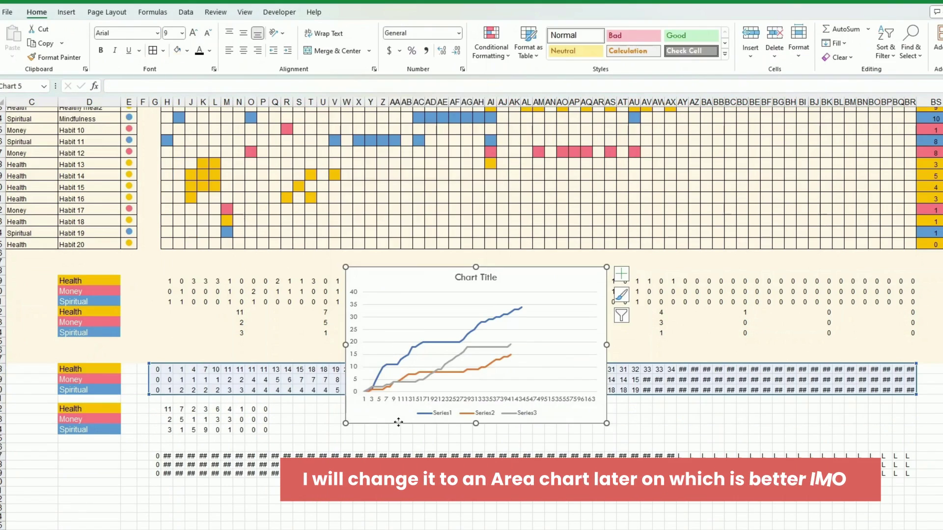
drag(400, 407, 266, 284)
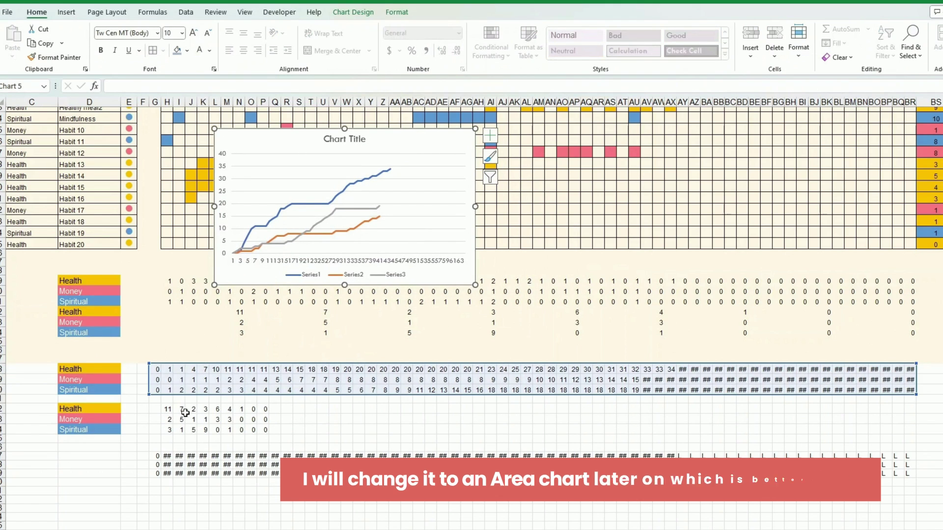
- Insert a 2-D stacked column chart of the weekly totals in H42:P44 and place it beside the line chart
drag(169, 409, 266, 430)
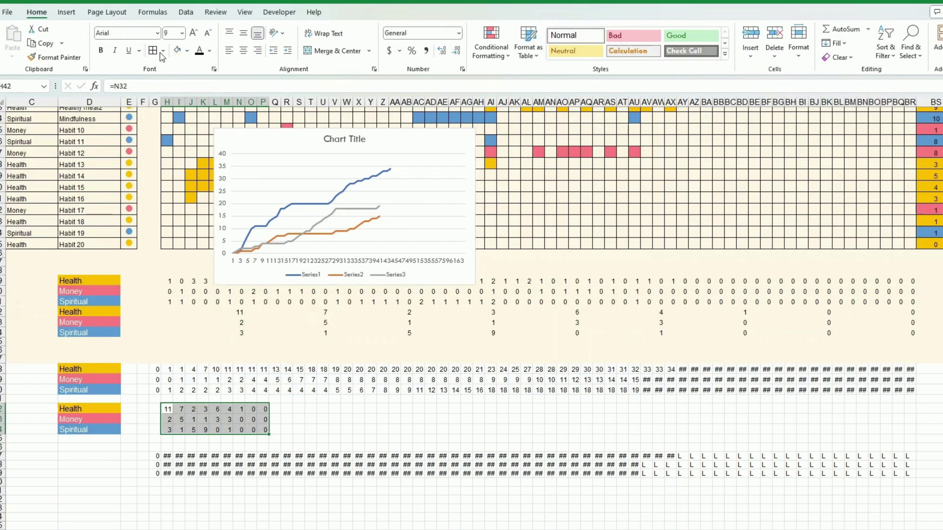
click(69, 14)
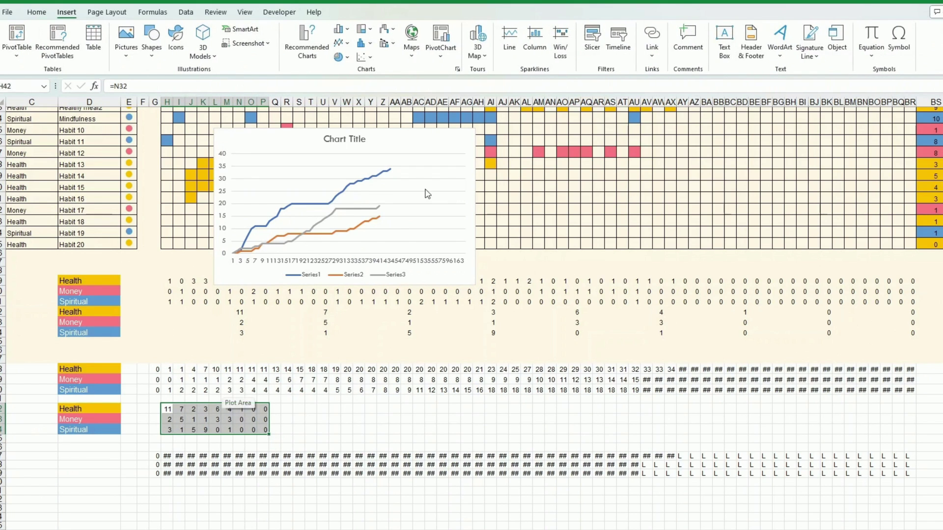
click(347, 31)
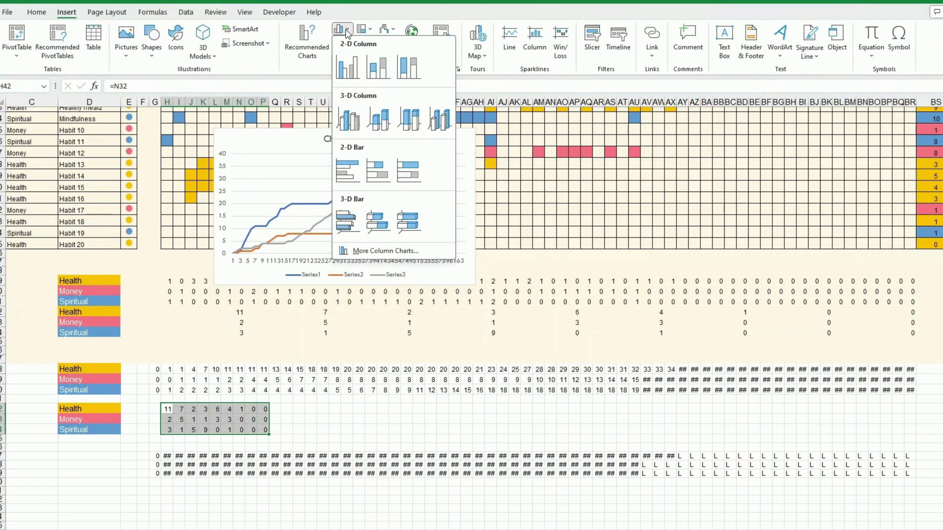
click(377, 74)
drag(581, 398, 676, 283)
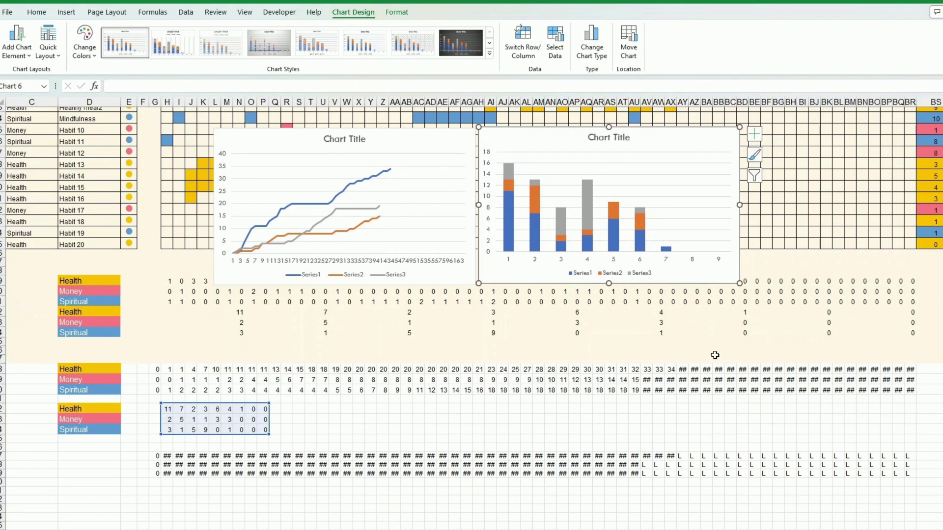
- Inspect the formula =SUM(H29:BR29) in BS29 and the category totals in BS29:BS31
click(863, 344)
click(939, 280)
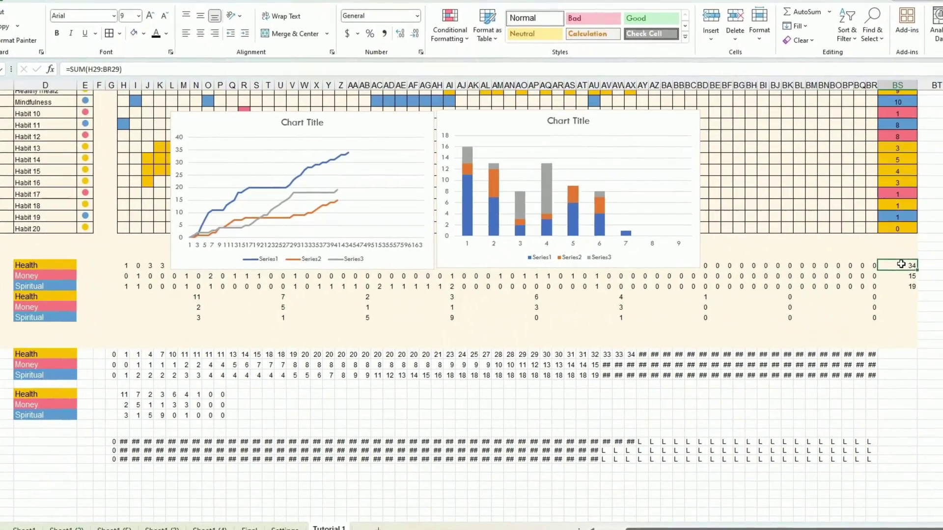
double_click(901, 265)
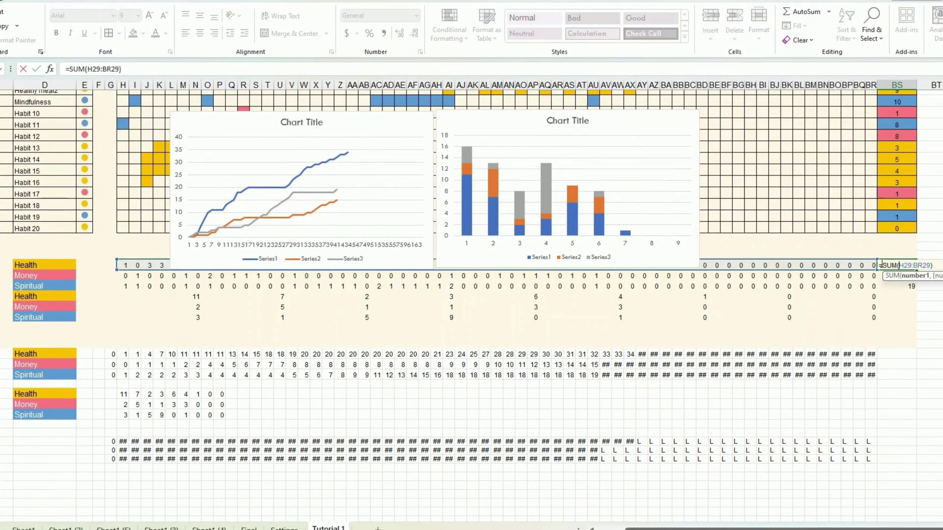
click(899, 266)
key(Return)
drag(901, 265, 903, 285)
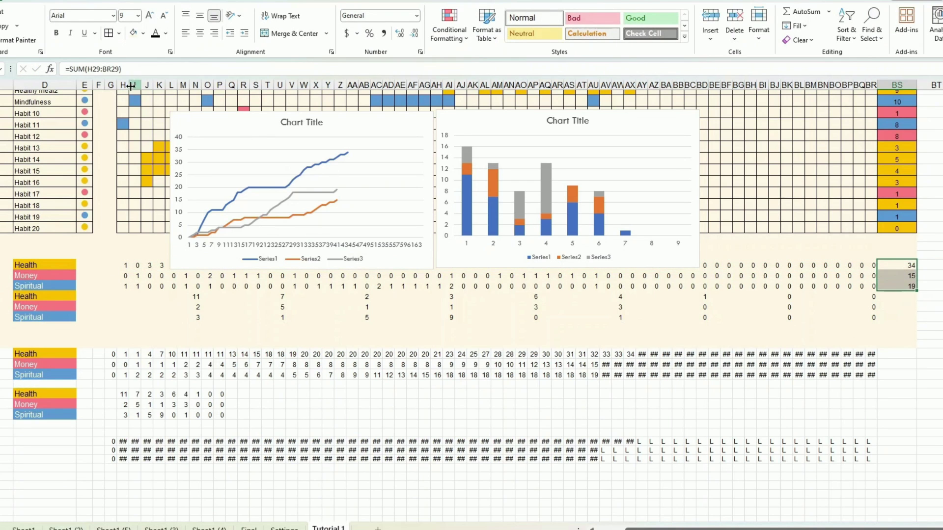
- Insert a doughnut chart of the category totals from D29:D31 and BS29:BS31 and move it beside the column chart
drag(49, 266, 52, 283)
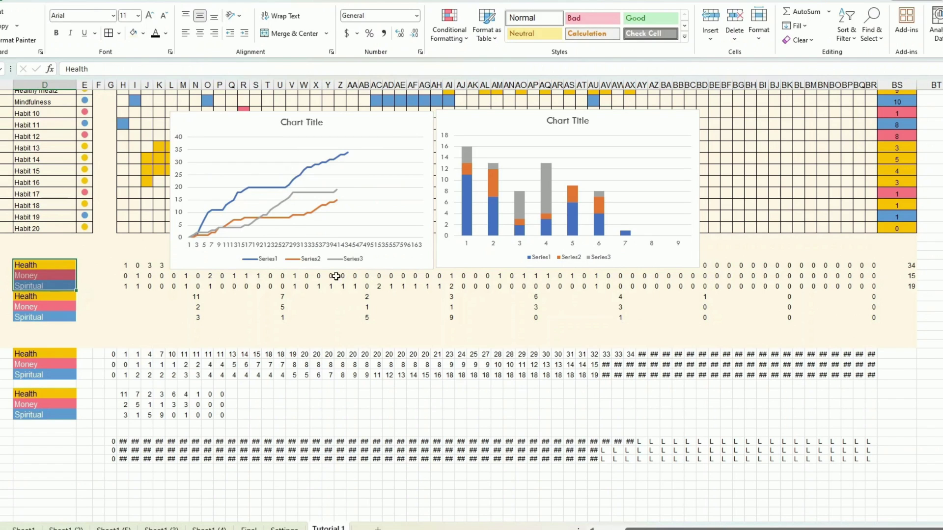
ctrl+drag(909, 265, 908, 286)
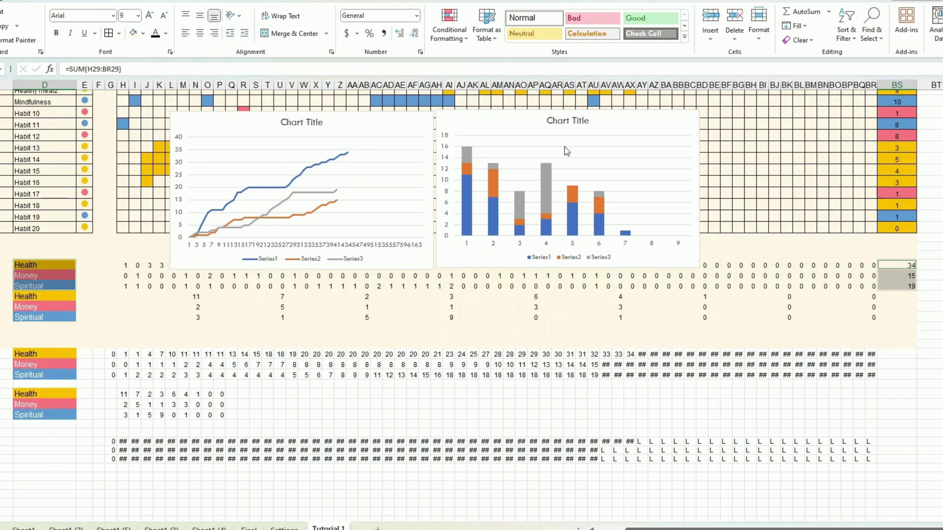
click(25, 1)
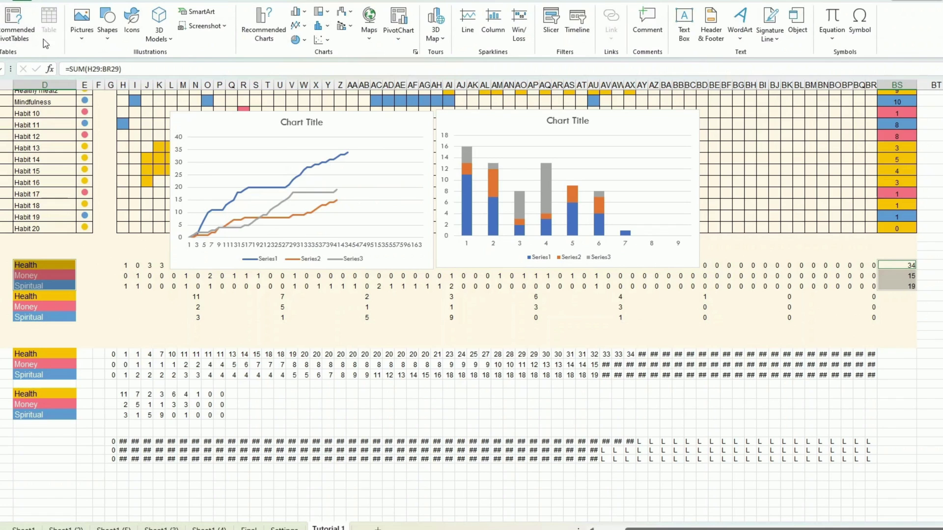
click(306, 40)
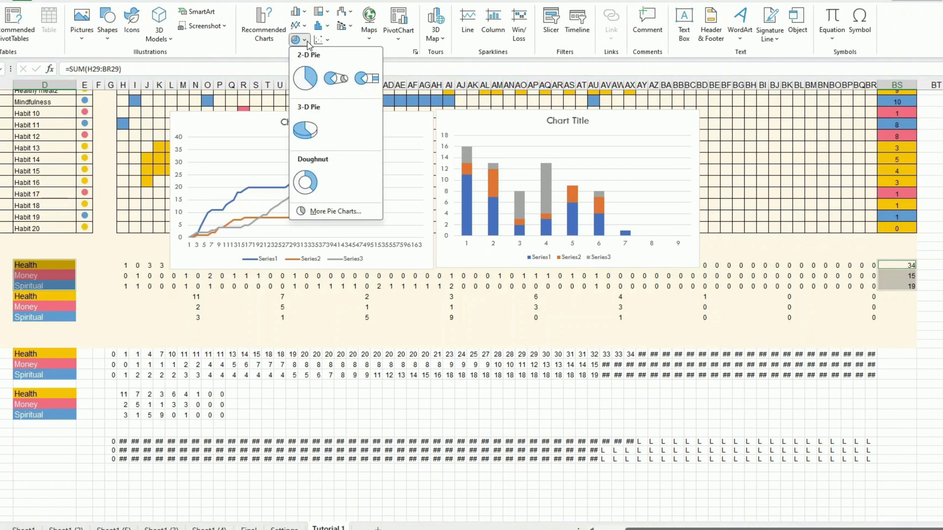
click(308, 184)
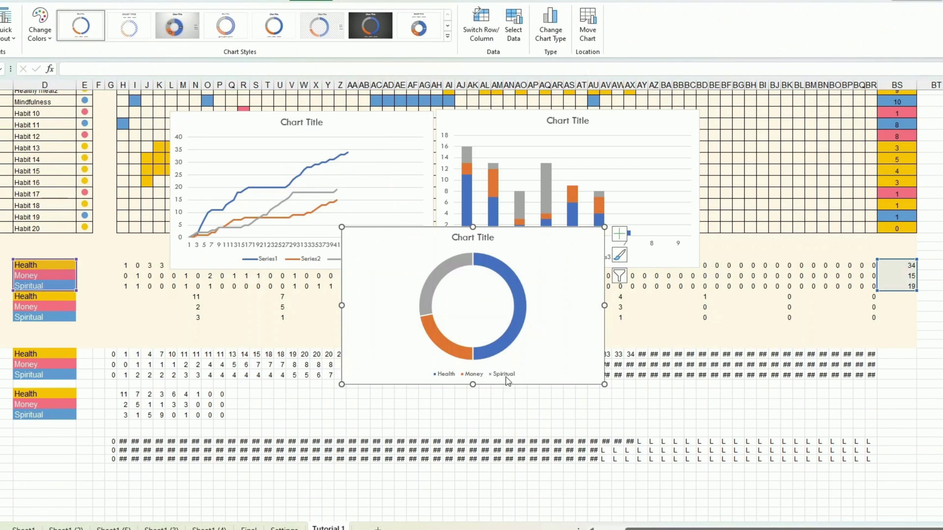
drag(509, 374, 842, 280)
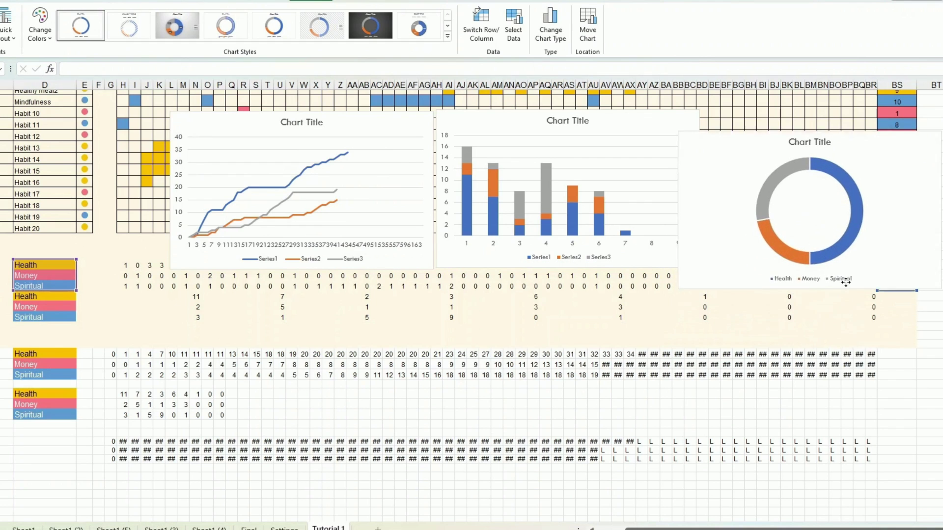
- Move the doughnut chart above the habit name columns and shrink it to fit over the start date row
scroll(817, 375, up, 5)
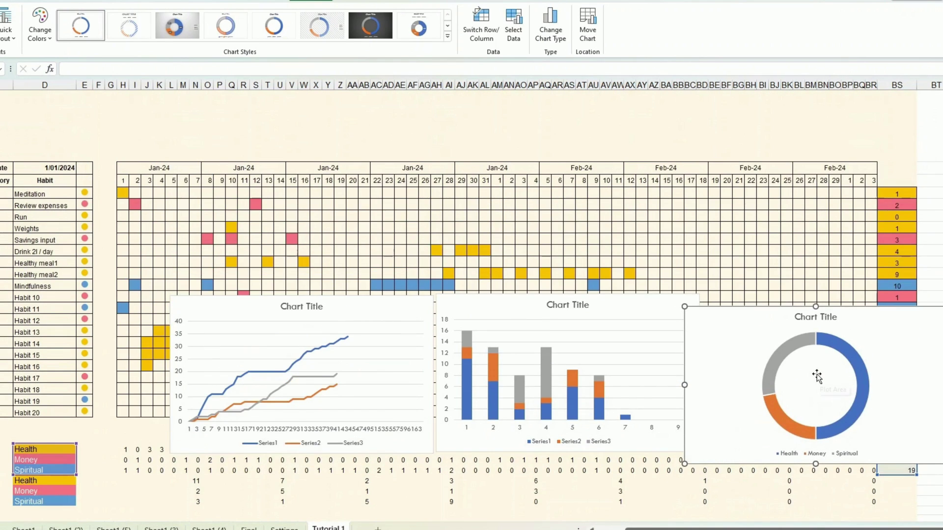
scroll(817, 376, up, 1)
drag(817, 375, 43, 126)
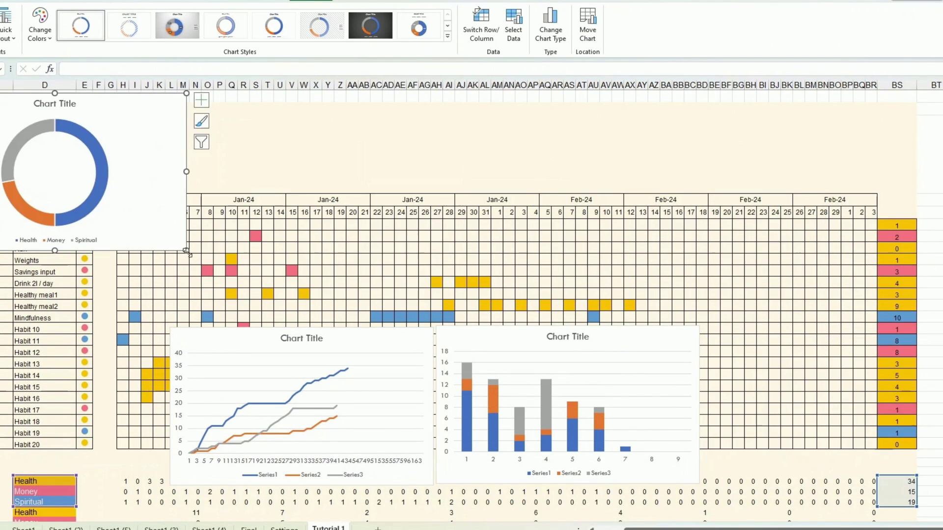
drag(187, 253, 155, 211)
- Move the line chart and the stacked column chart into the blank area above the habit grid
scroll(365, 339, up, 1)
click(310, 368)
drag(365, 372, 347, 186)
click(568, 374)
drag(701, 125, 783, 114)
drag(358, 181, 369, 101)
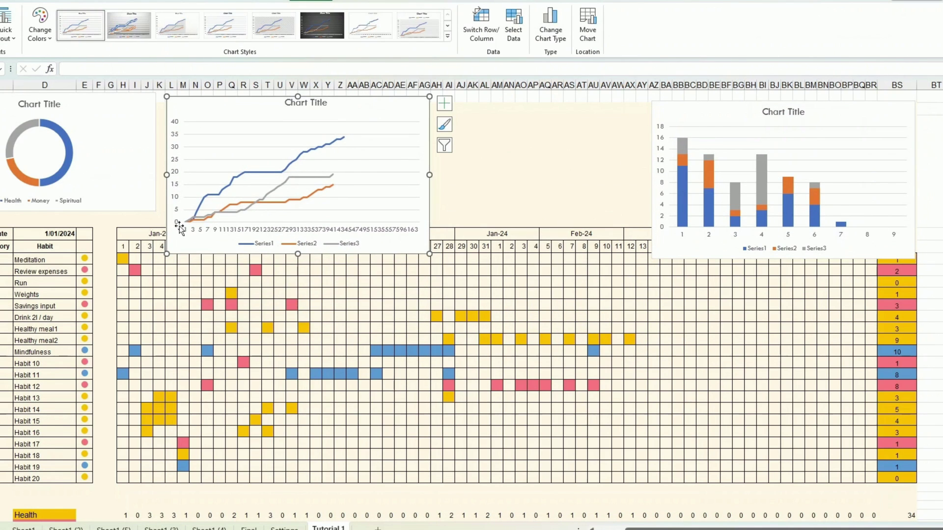
- Remove the fill and outline from the doughnut, line and column charts, and size the column chart 6.43 cm by 12.42 cm
click(139, 208)
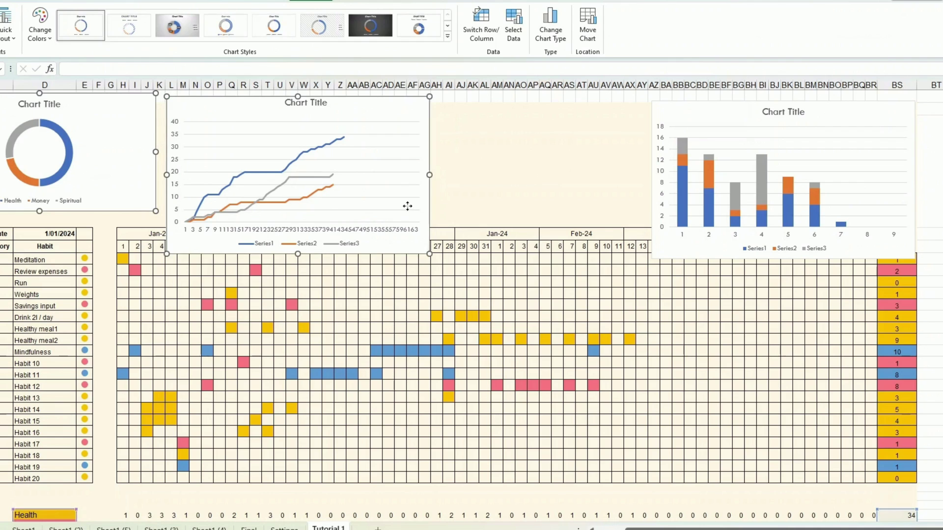
click(541, 208)
click(663, 245)
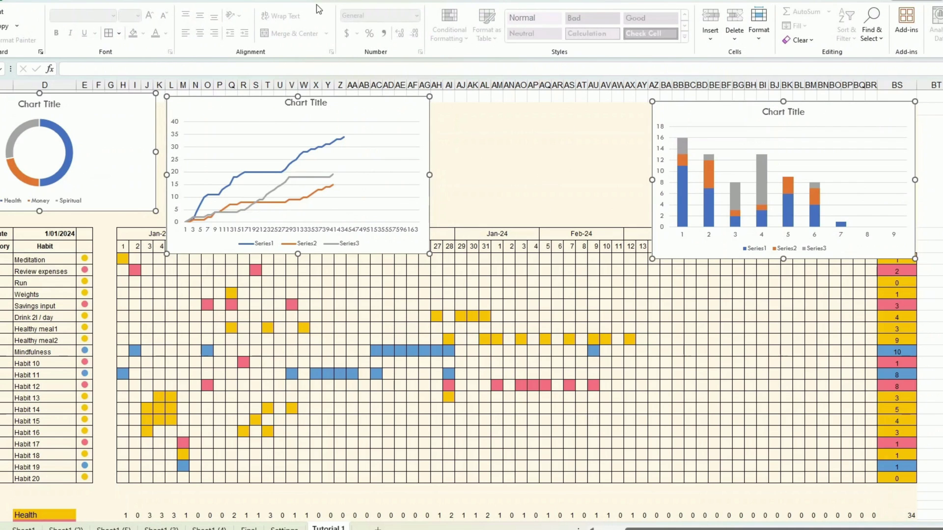
click(337, 2)
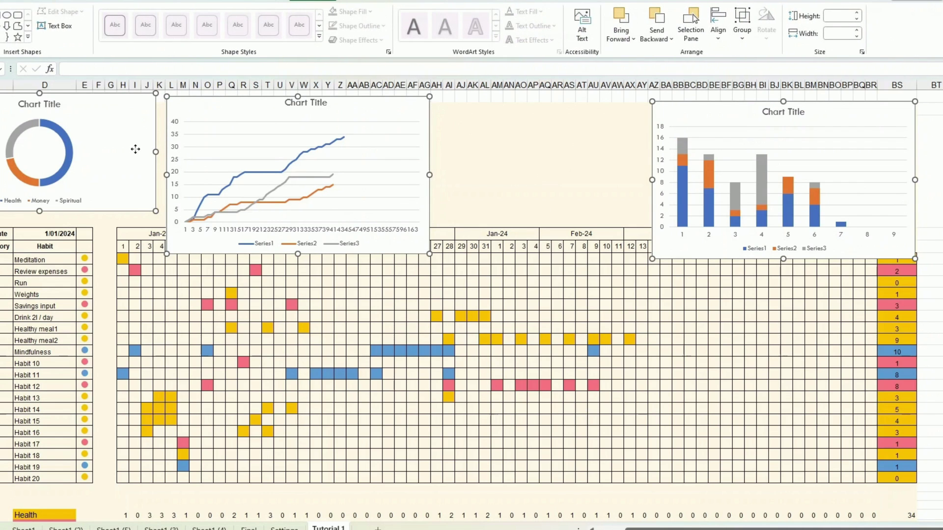
click(815, 181)
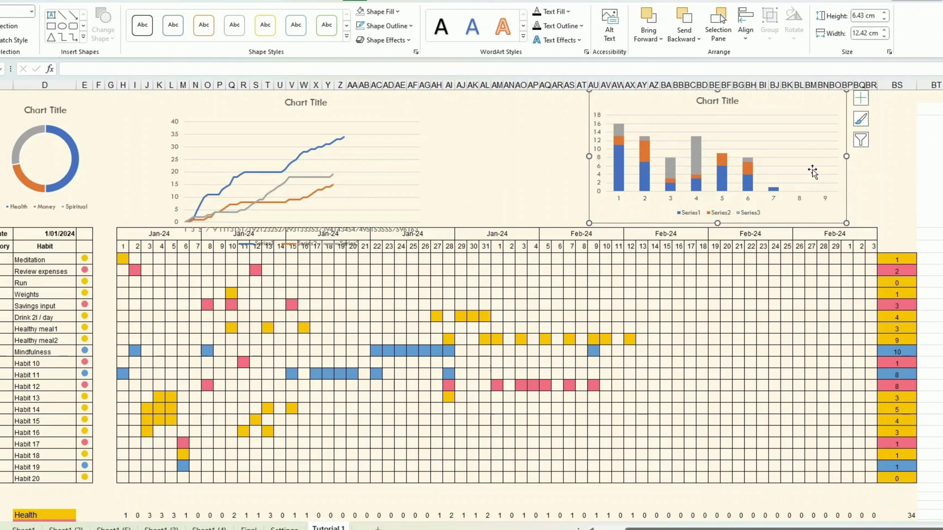
click(810, 167)
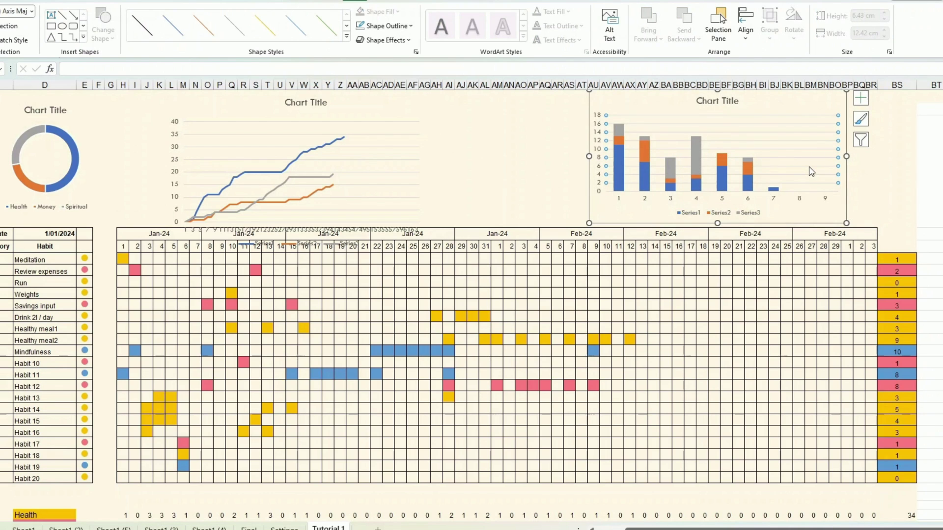
key(Escape)
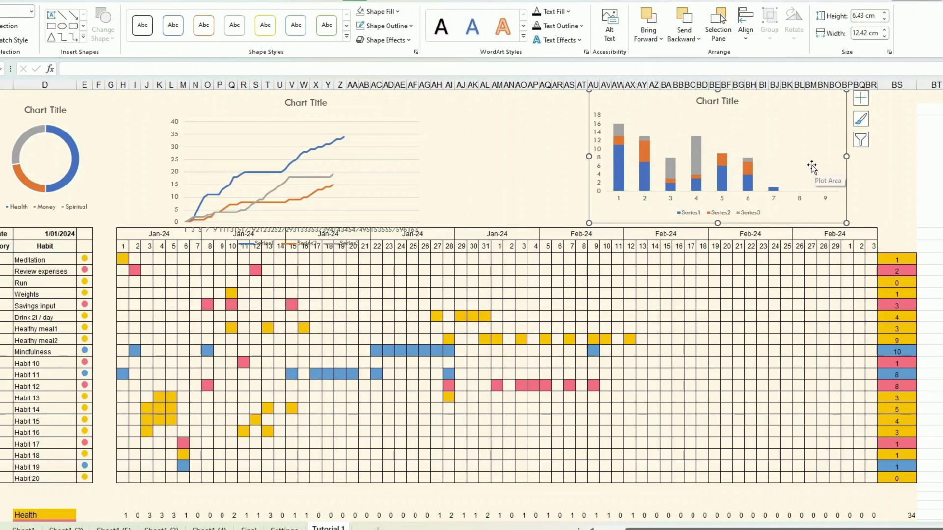
- Apply the custom number format "wk " # to the horizontal axis of the weekly column chart
right_click(699, 198)
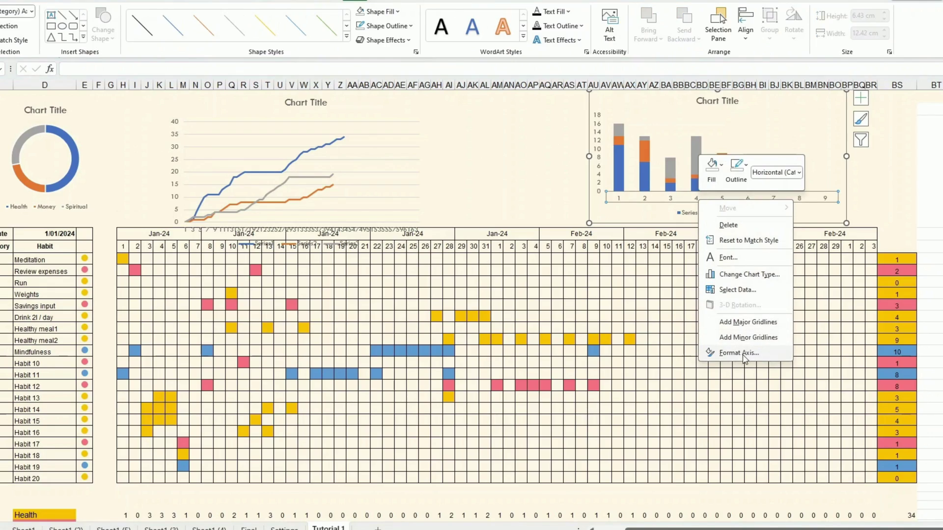
click(738, 353)
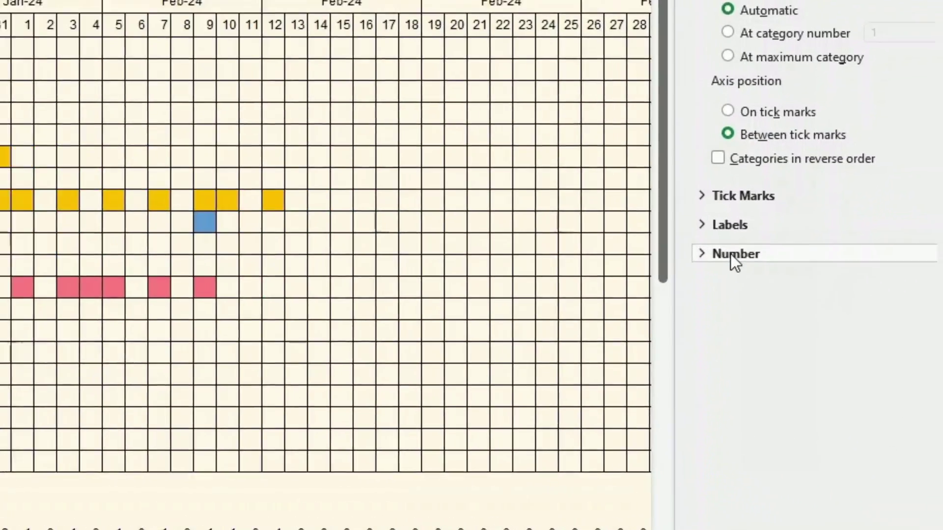
click(804, 310)
drag(786, 372, 629, 366)
text("wk)
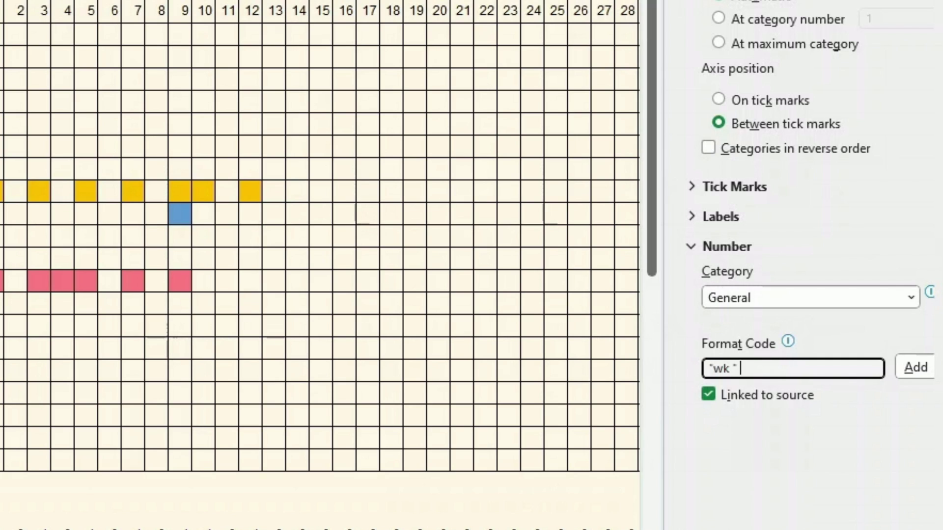
text(" 3)
key(BackSpace)
text(#)
click(917, 367)
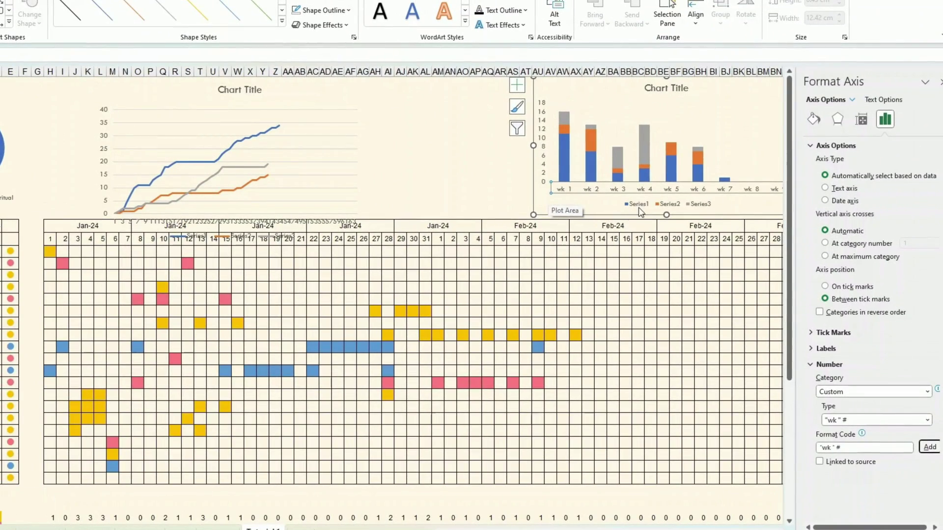
- Delete the weekly column chart's legend and set the gap width of its columns to 50%
click(638, 205)
key(Delete)
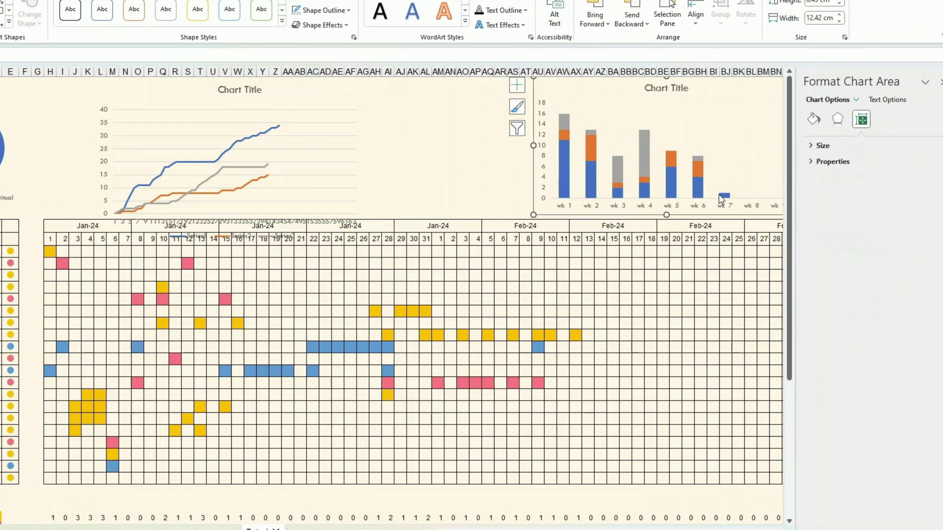
click(565, 189)
drag(925, 220, 903, 223)
key(Return)
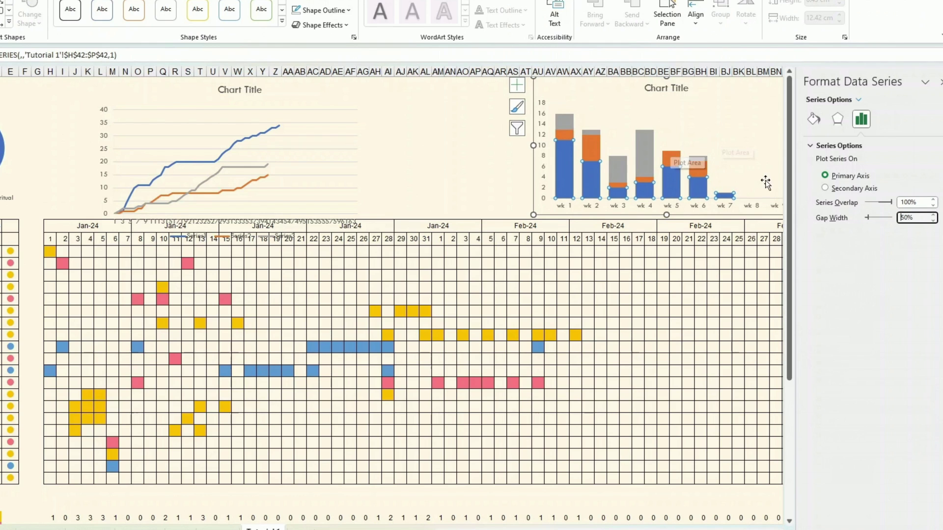
click(727, 288)
- Fill the Health series of the weekly column chart with the gold theme colour to match its category
click(564, 183)
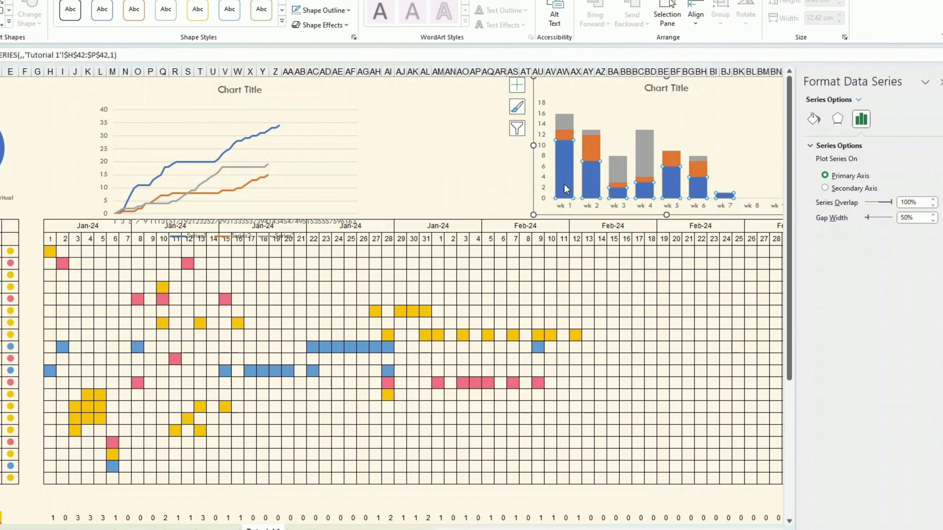
scroll(569, 249, down, 3)
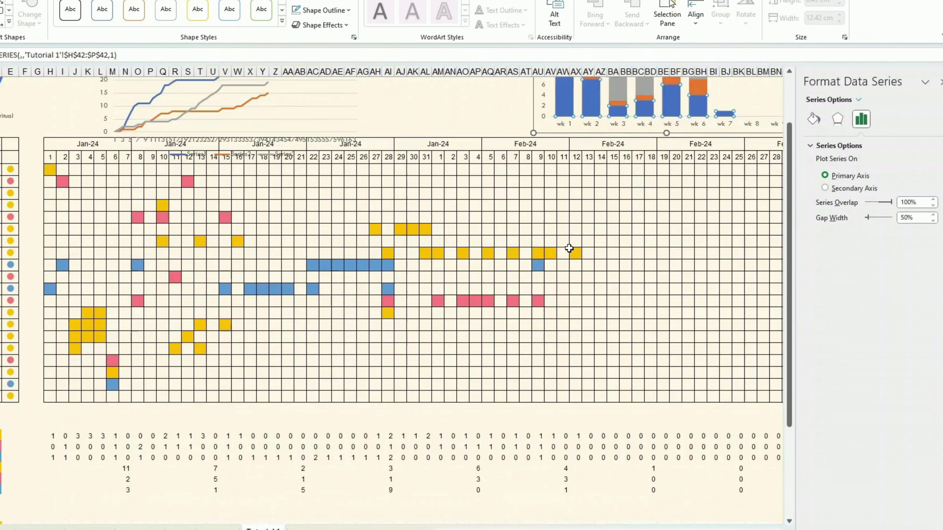
scroll(572, 250, down, 2)
scroll(572, 251, up, 5)
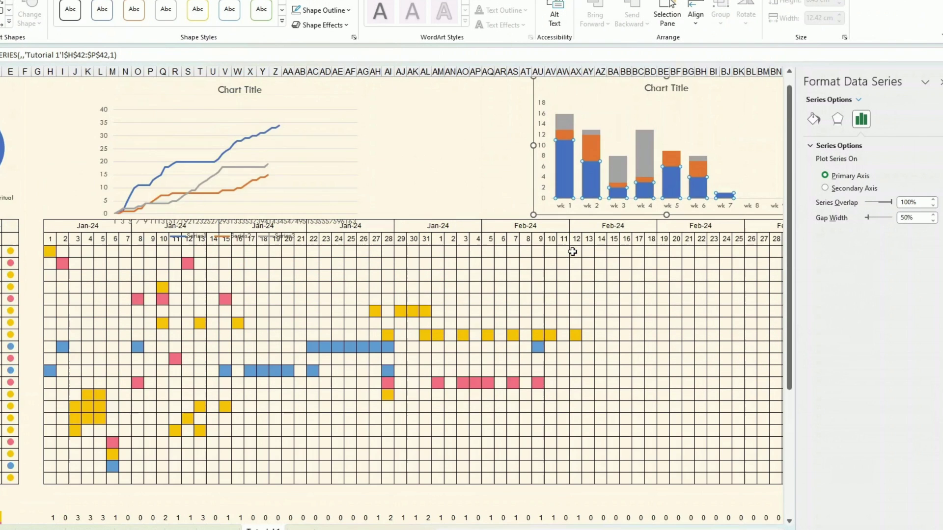
click(332, 2)
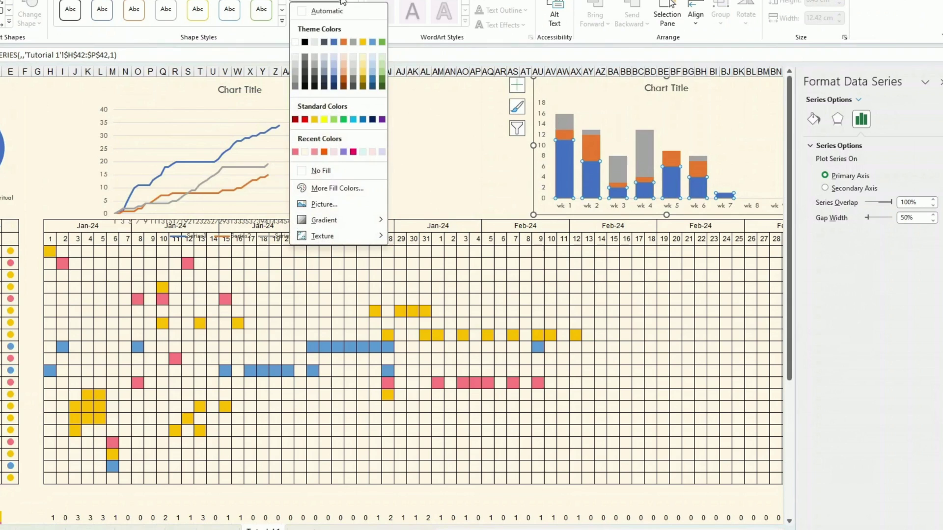
click(367, 42)
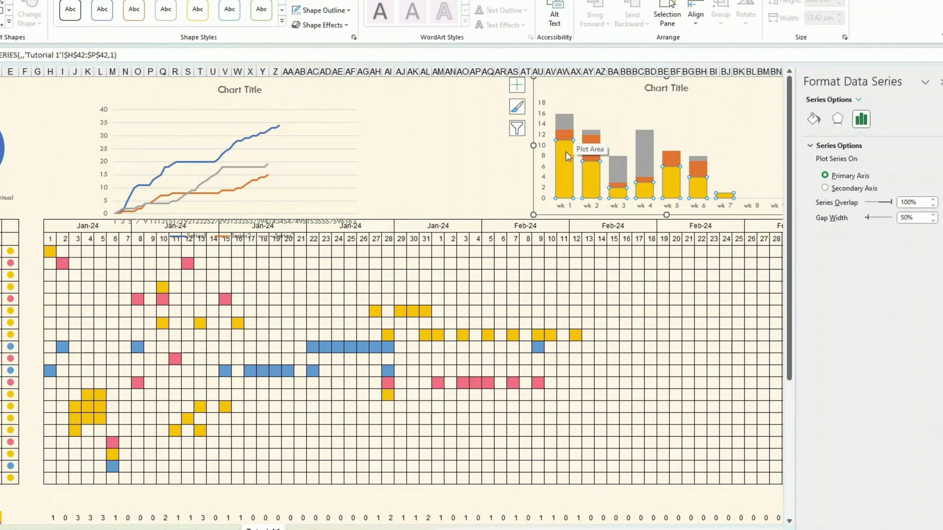
- Fill the Money series of the weekly column chart with the recently used pink that matches its category
click(568, 134)
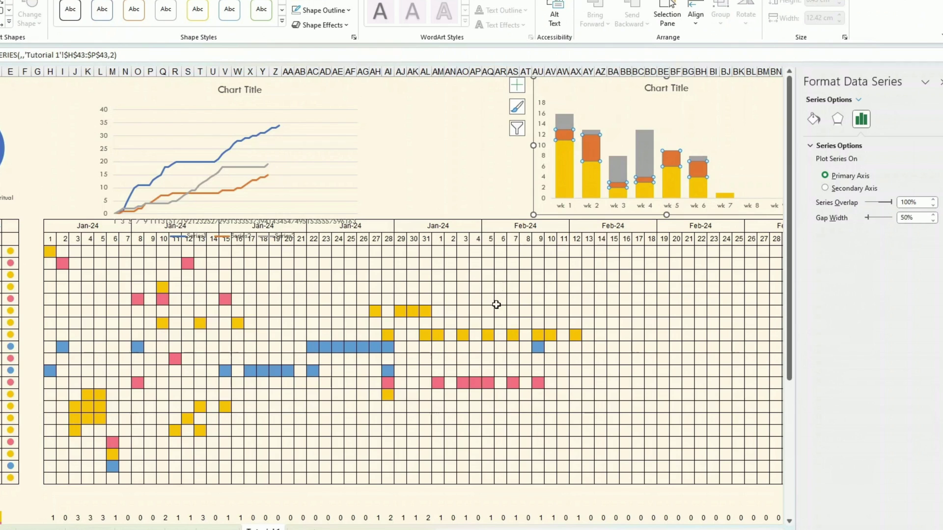
scroll(495, 311, down, 3)
scroll(495, 311, down, 3)
scroll(496, 311, up, 6)
click(350, 3)
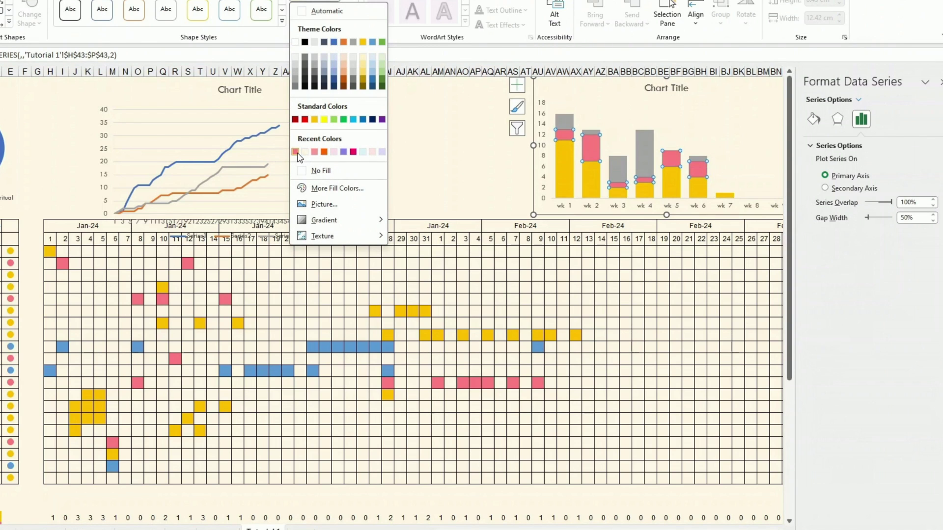
click(295, 152)
- Fill the Spiritual series of the weekly column chart with the blue used for its category
click(563, 120)
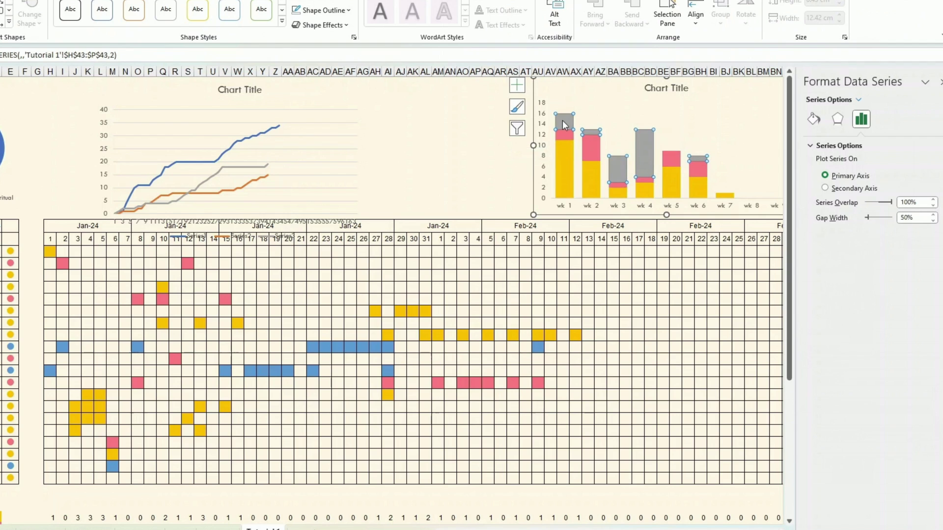
click(333, 2)
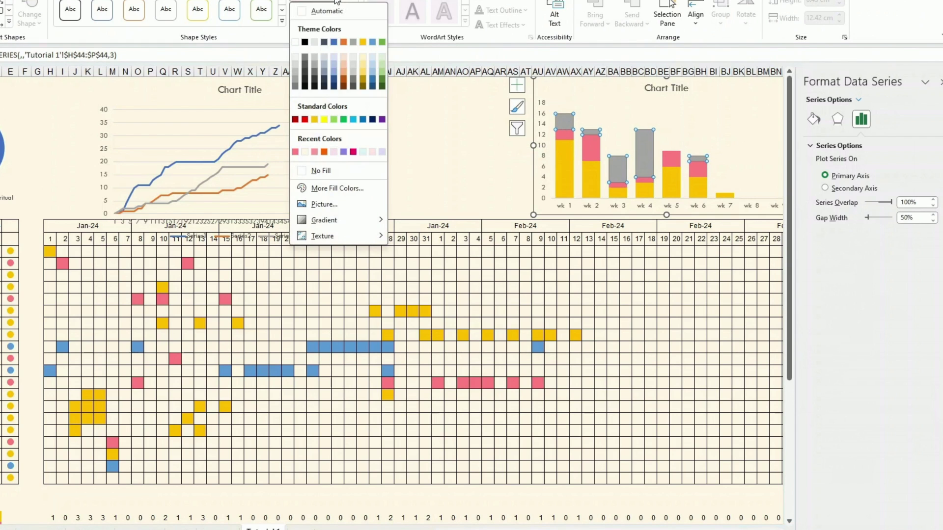
key(Escape)
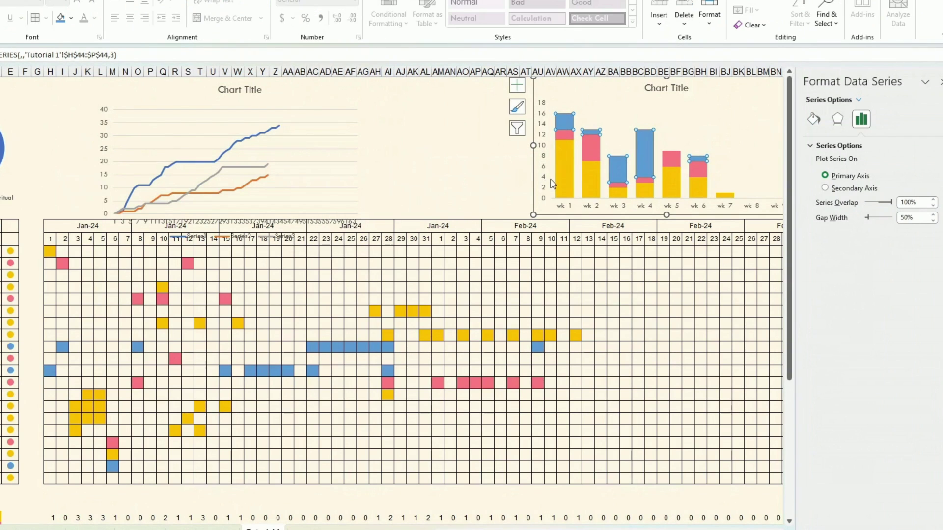
- Give the gold Health series of the weekly column chart a solid white border 2.25 pt wide
right_click(563, 176)
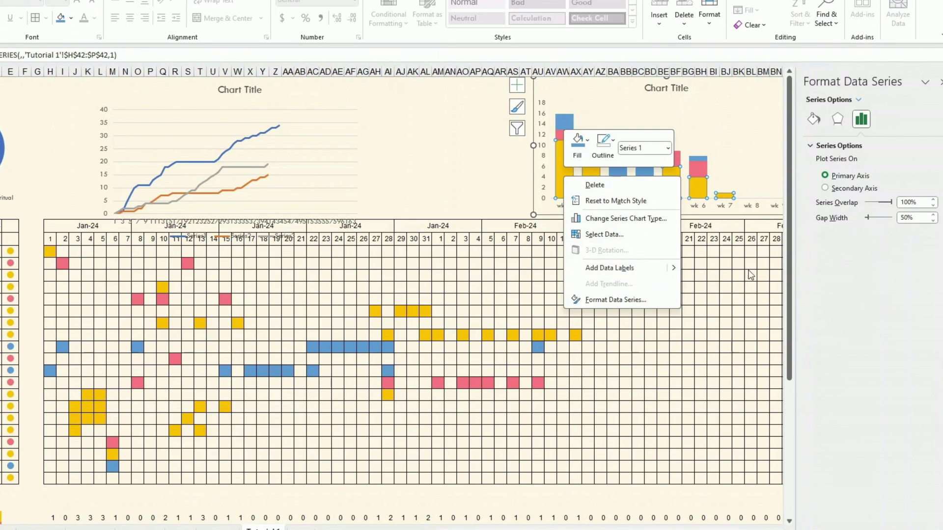
click(813, 120)
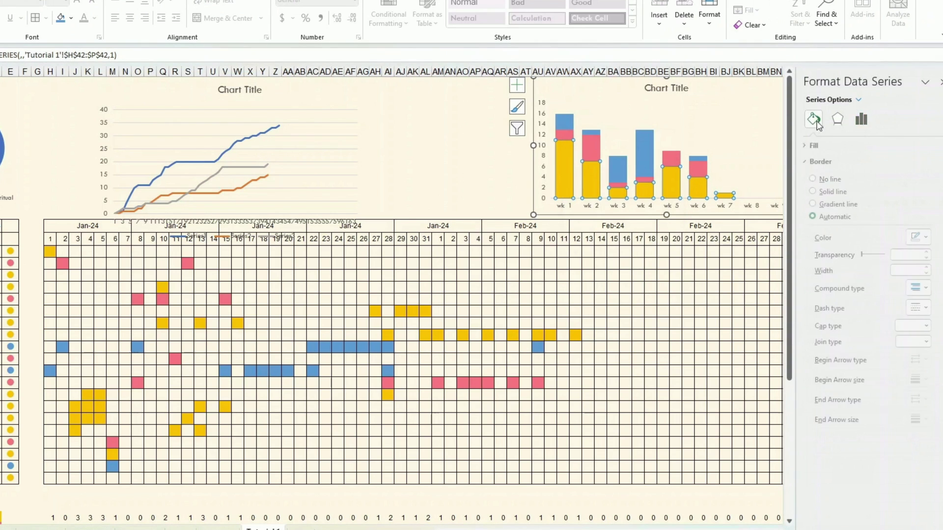
click(936, 237)
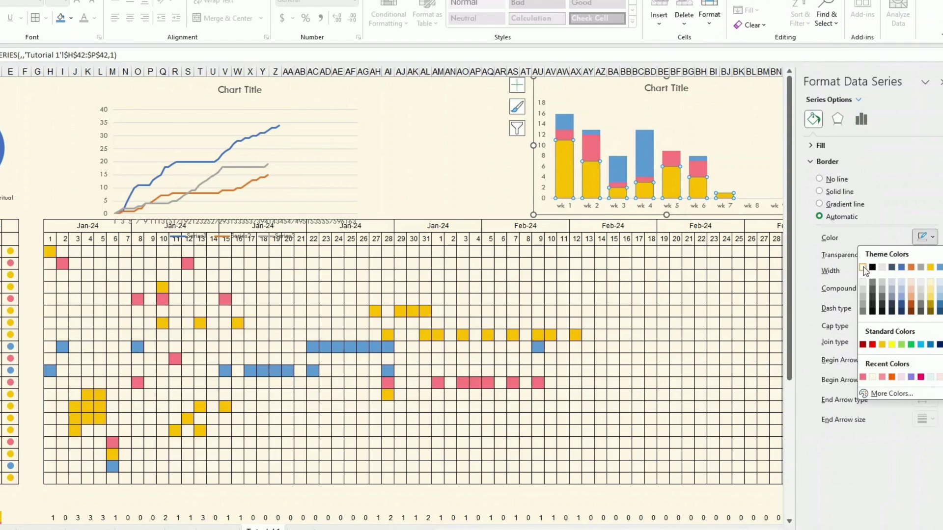
click(891, 344)
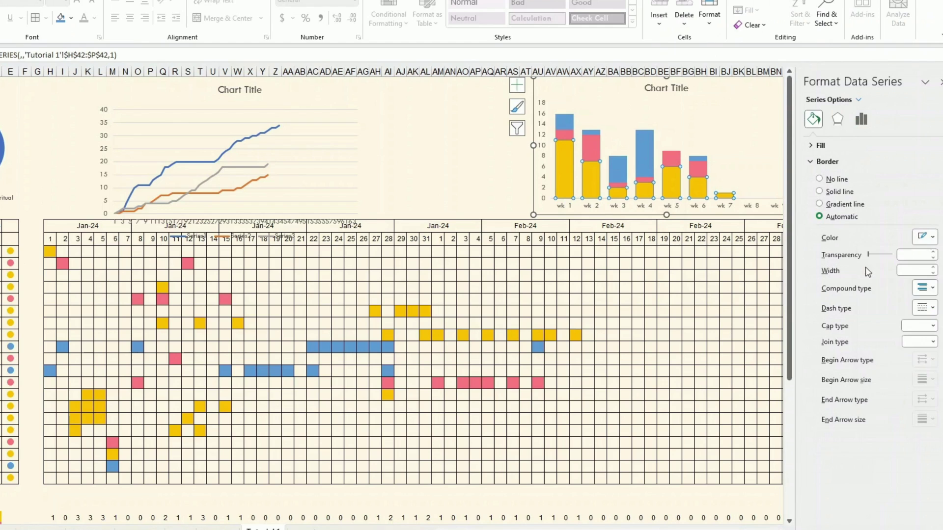
click(934, 267)
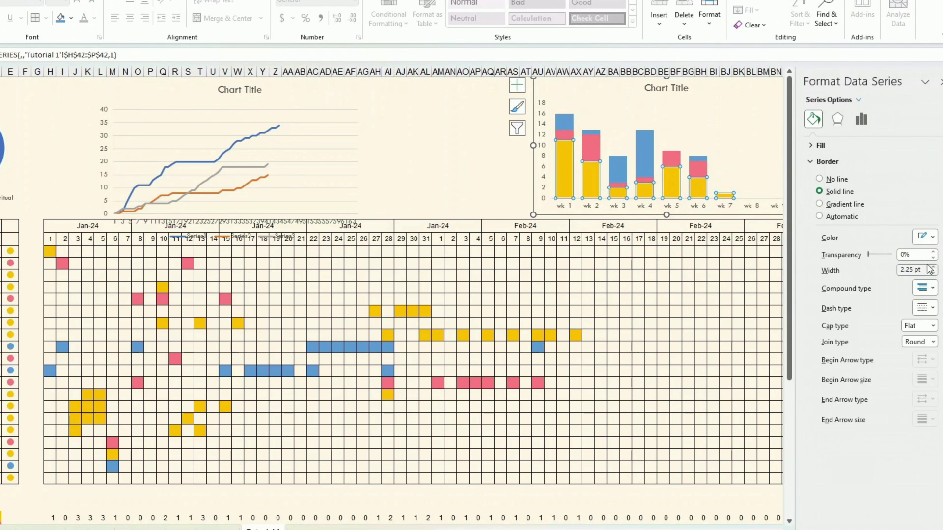
click(731, 164)
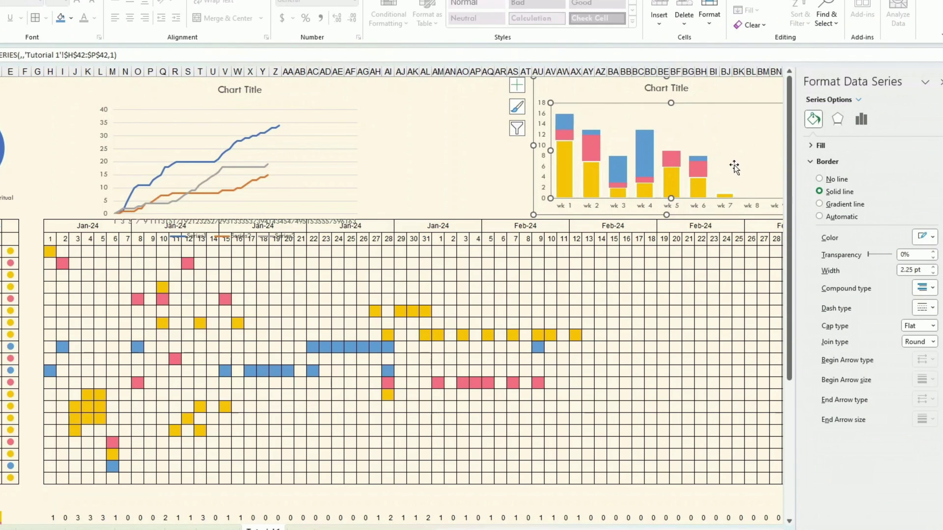
- Add data labels to the Health series of the weekly column chart and make their text white
right_click(563, 170)
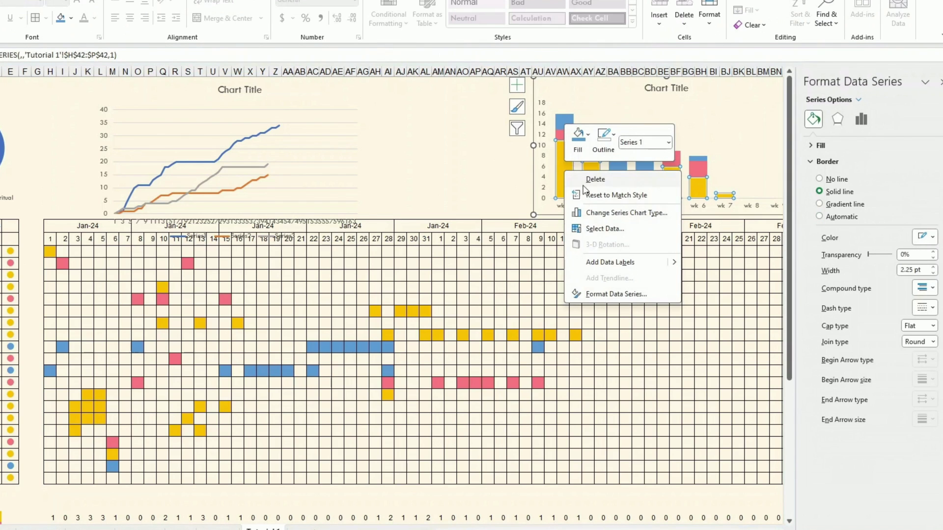
click(617, 263)
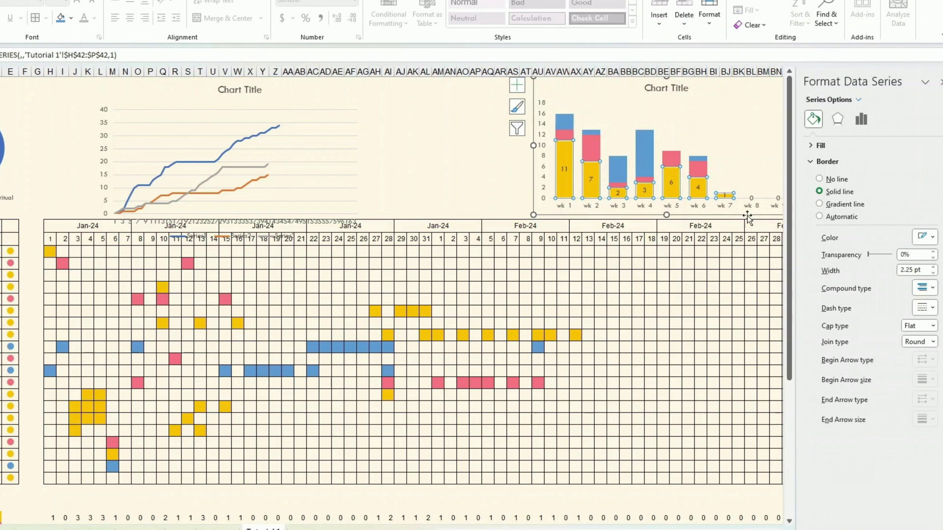
click(563, 170)
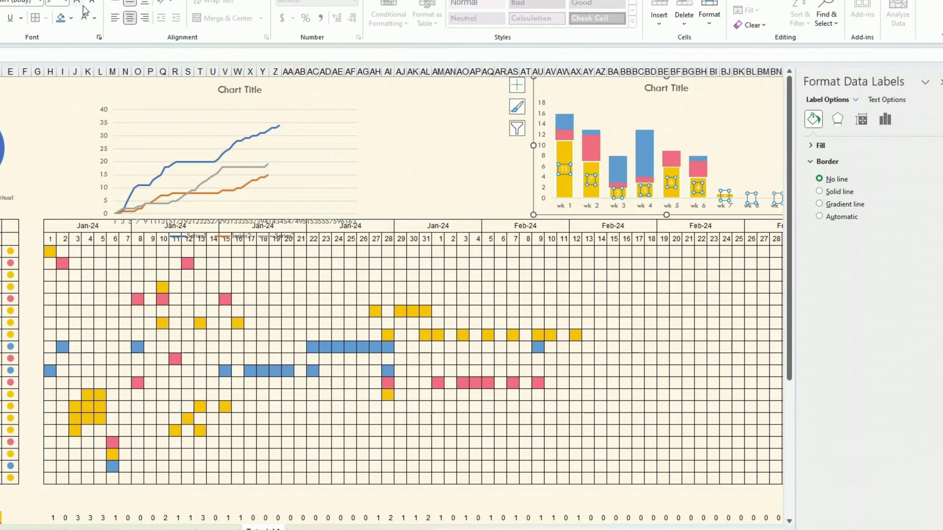
- Give the pink Money series of the weekly column chart a solid white 2 pt border and white data labels
click(570, 134)
click(820, 191)
click(926, 237)
click(940, 267)
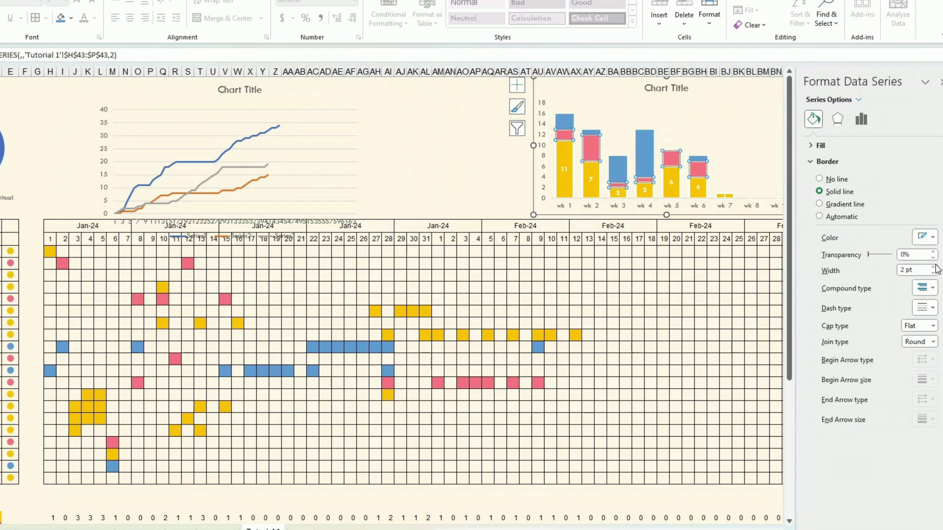
right_click(648, 146)
click(668, 219)
- Give the blue Spiritual series of the weekly column chart a solid white border and add data labels to it
click(560, 120)
click(820, 192)
click(926, 236)
click(885, 269)
right_click(646, 145)
click(659, 178)
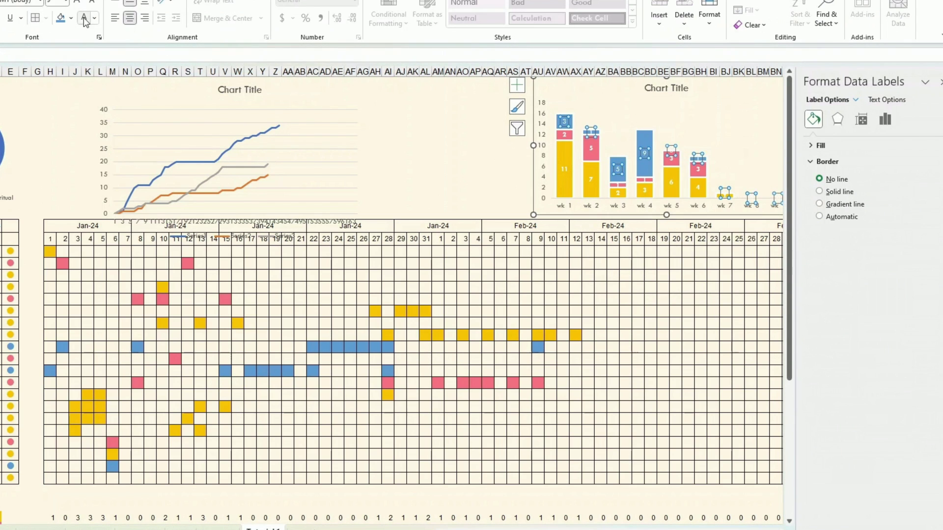
- Move the weekly column chart closer to the line chart, and delete the line chart's major gridlines
drag(659, 178, 589, 185)
click(343, 192)
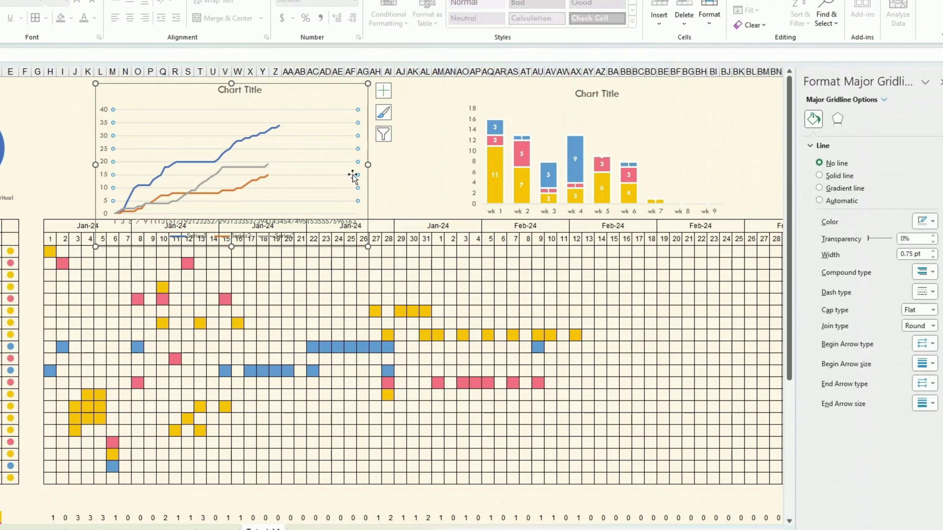
key(Delete)
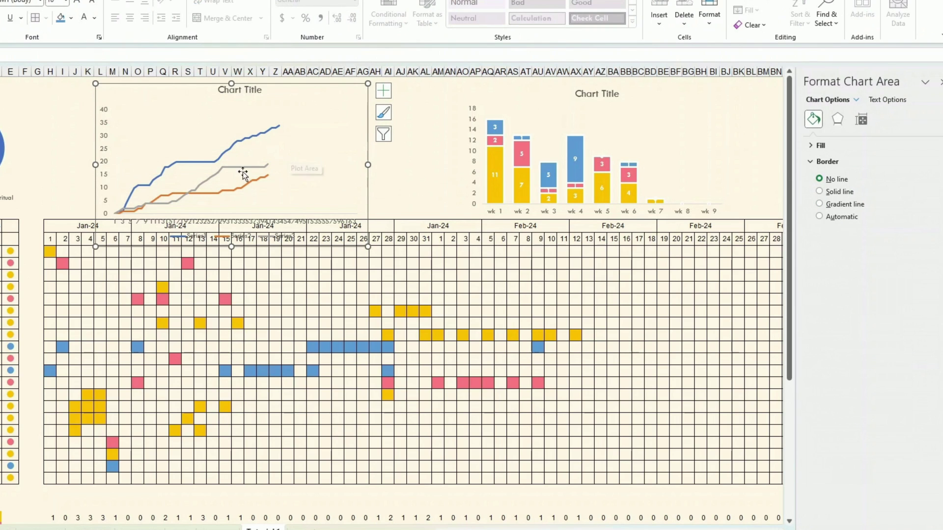
- Recolour the orange Money line of the line chart with the recently used pink
click(248, 189)
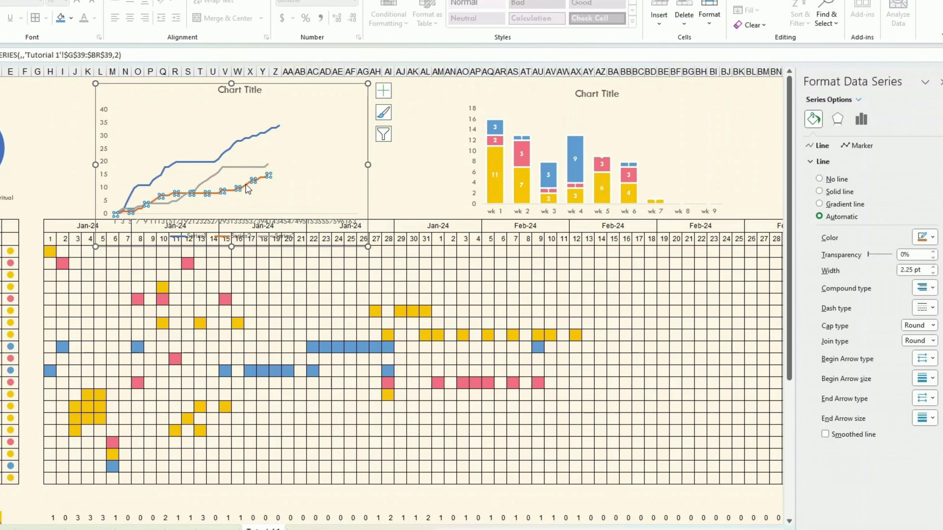
scroll(326, 284, down, 5)
scroll(326, 284, up, 5)
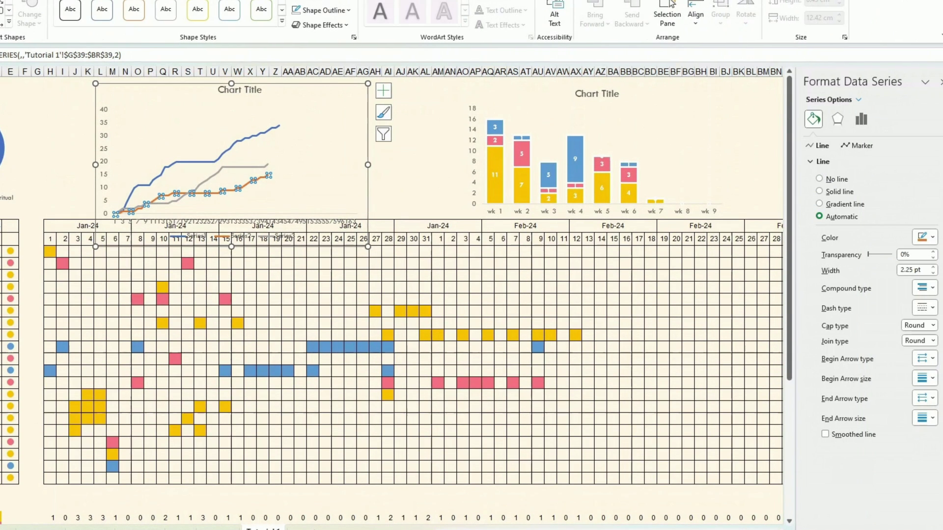
click(322, 10)
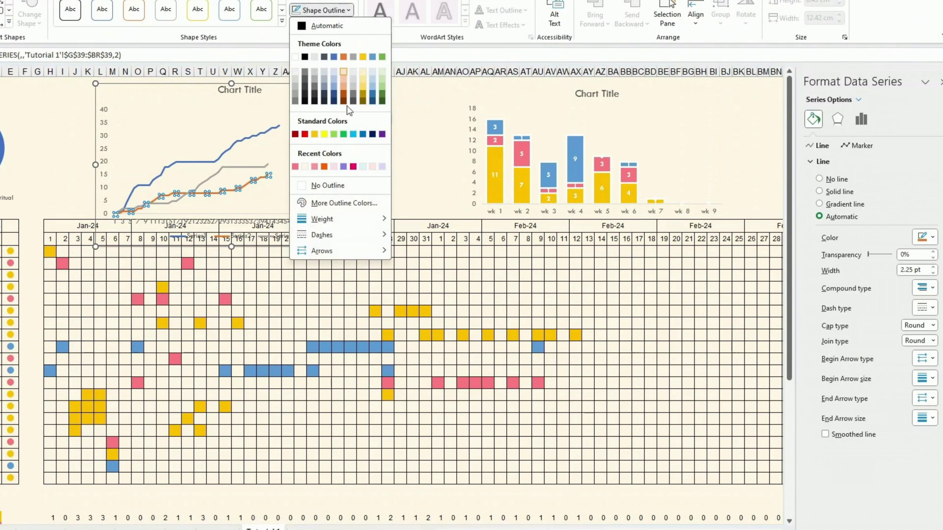
click(314, 167)
- Recolour the grey Spiritual line of the line chart with the blue used for its category
click(255, 168)
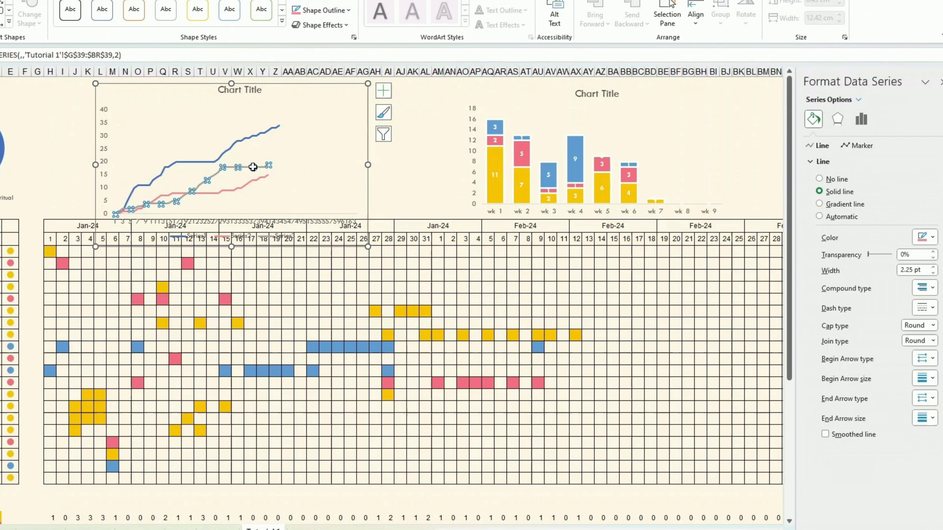
scroll(294, 278, down, 4)
scroll(294, 277, up, 4)
click(320, 10)
- Recolour the dark blue Health line of the line chart gold to match its category
click(258, 136)
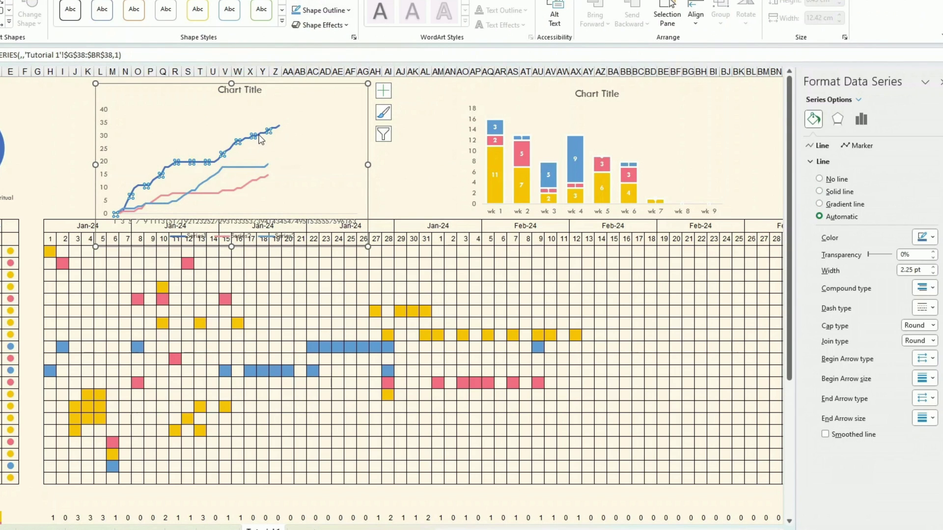
click(348, 10)
click(318, 121)
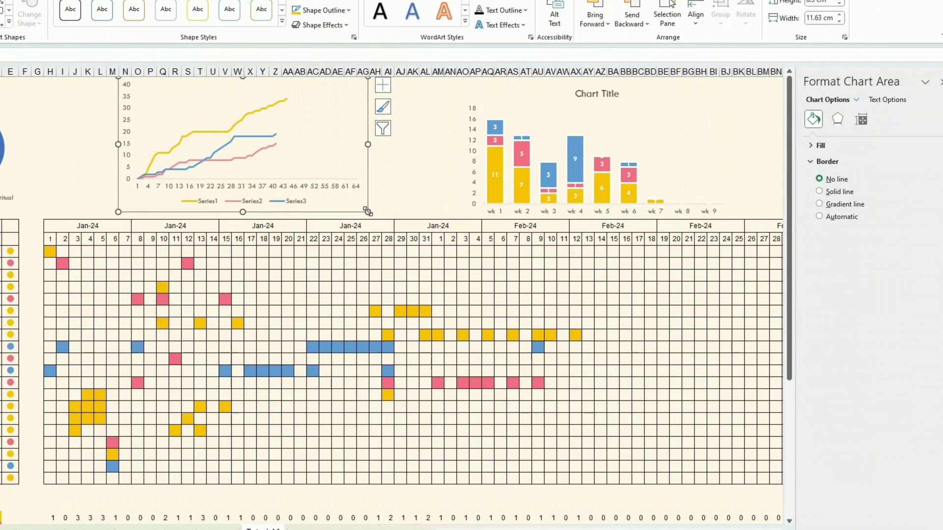
- Reposition the line chart above the January dates and change its chart type to Stacked Area
drag(351, 214, 340, 224)
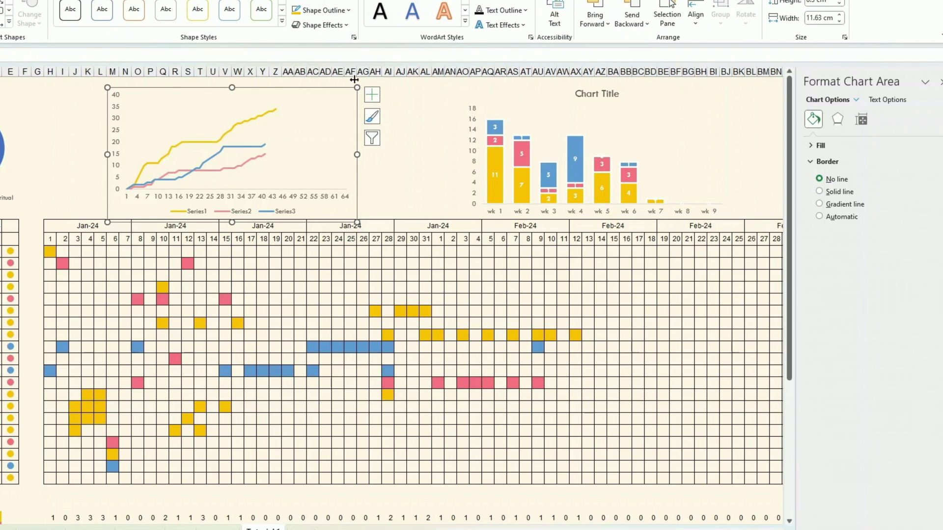
click(337, 1)
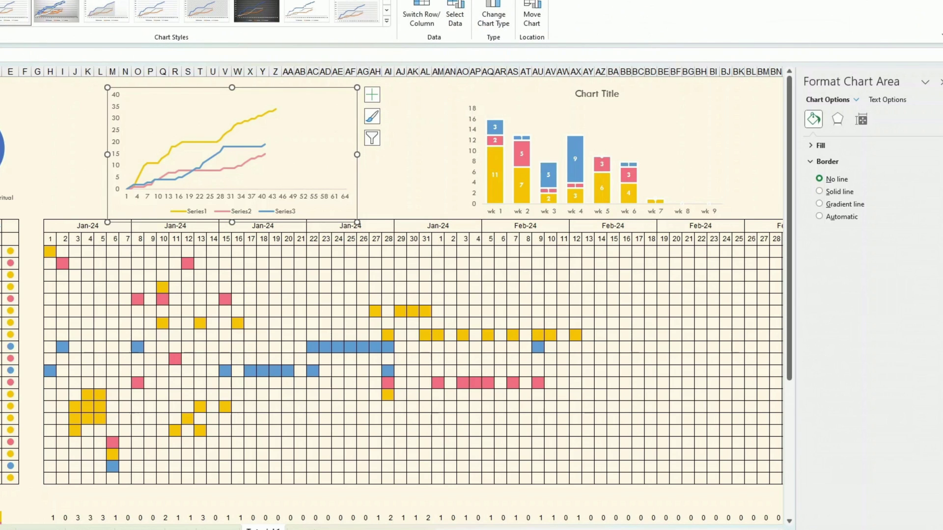
click(490, 16)
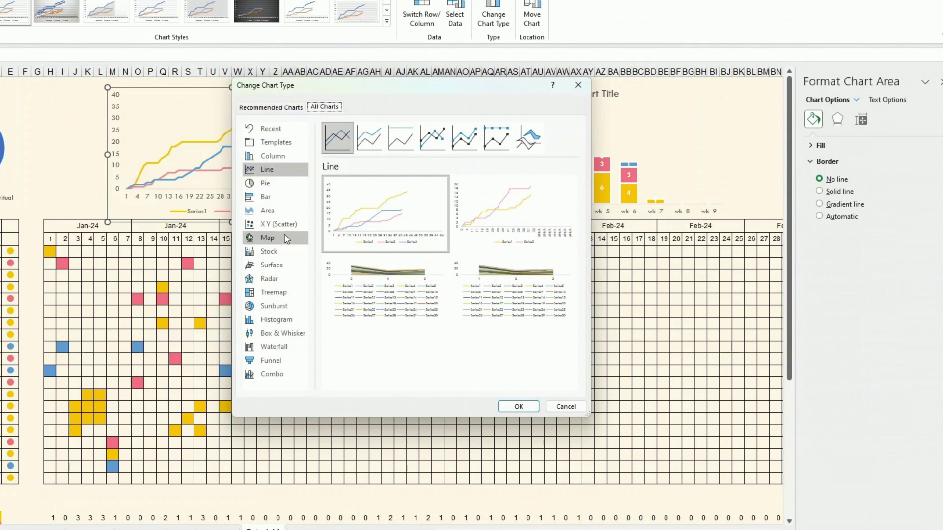
click(270, 212)
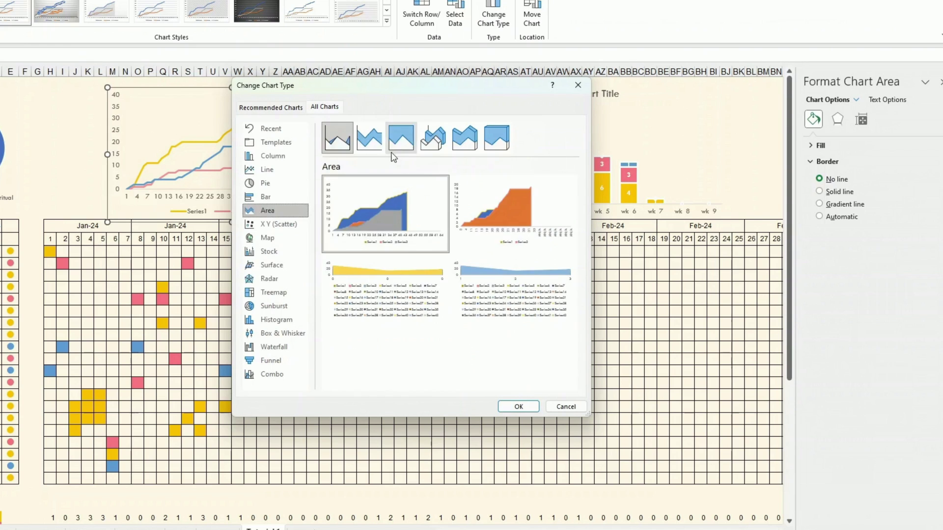
click(372, 146)
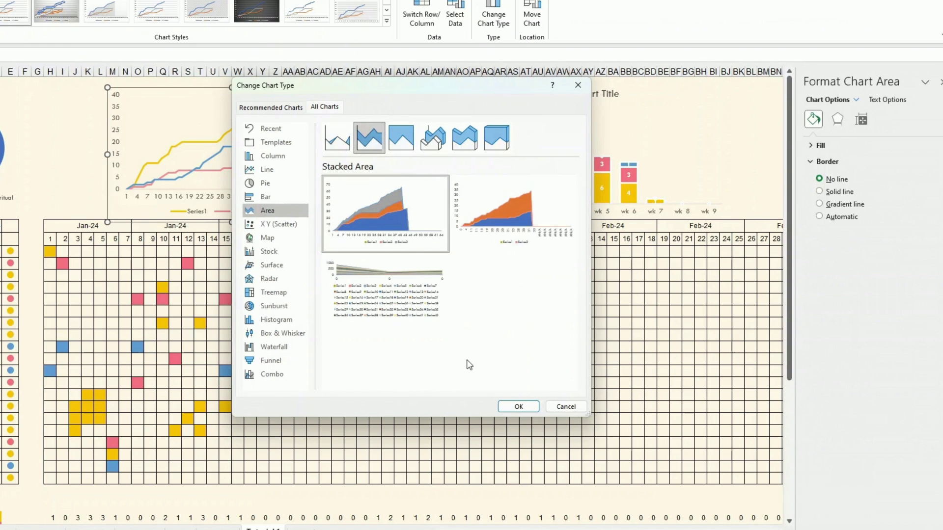
click(518, 406)
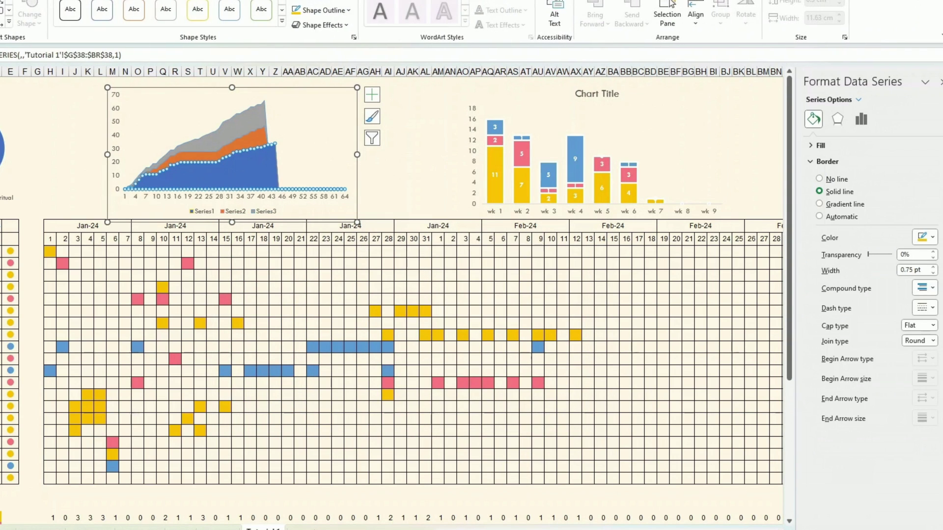
- Fill the stacked area chart's Series1 area with theme gold and its Series2 area with the category pink
click(338, 1)
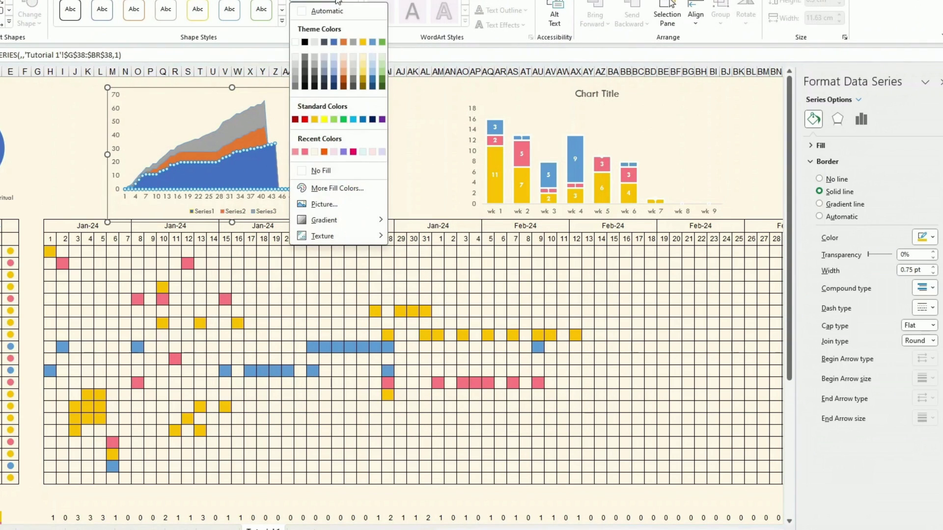
click(364, 43)
click(256, 137)
scroll(236, 246, down, 3)
scroll(236, 243, down, 1)
scroll(237, 221, up, 4)
click(338, 1)
- Colour the grey Series3 area of the stacked area chart with the theme blue of its category
click(231, 119)
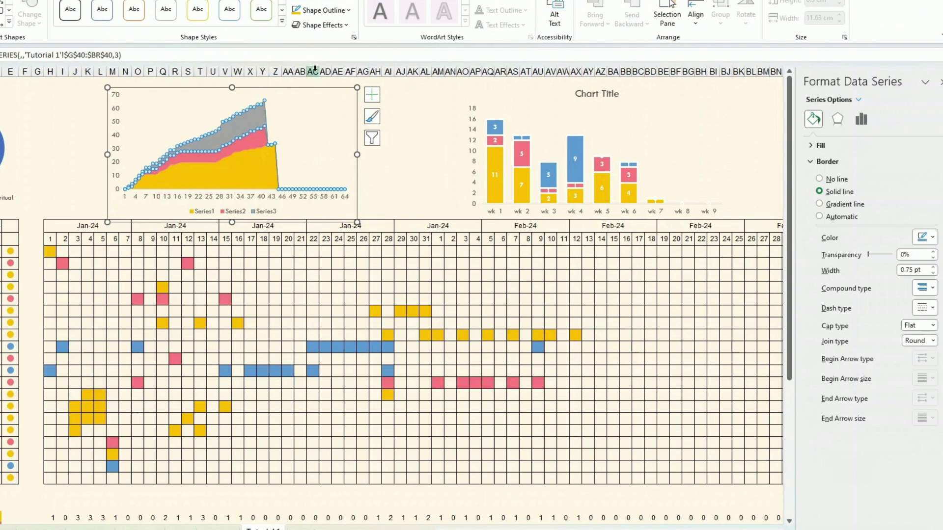
click(339, 10)
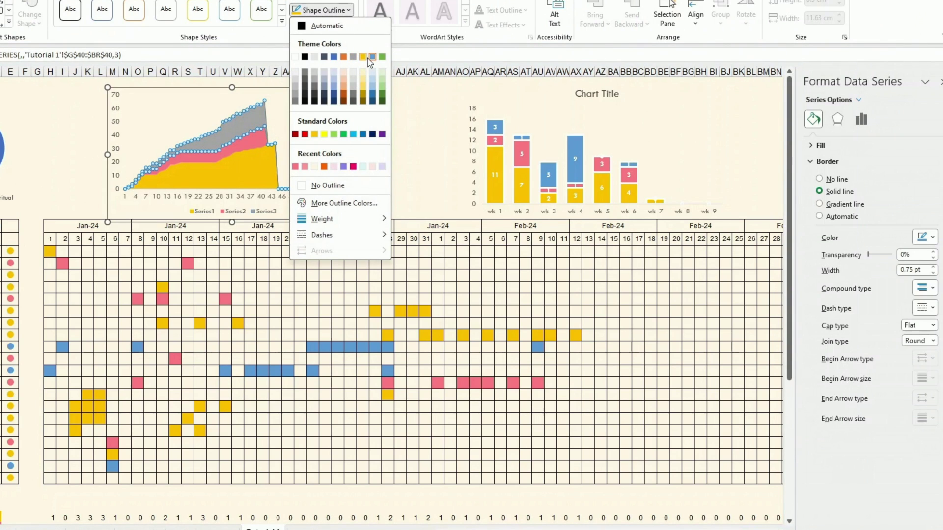
click(372, 57)
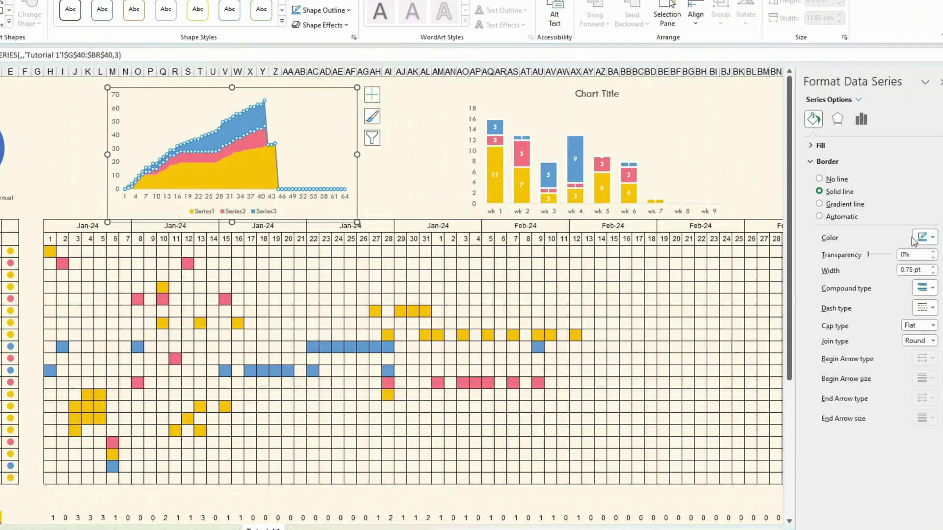
- Give the stacked area chart's Series3 area a white 1.75 pt border, and thicken the white border of its Series2 area
click(933, 267)
click(934, 268)
click(927, 237)
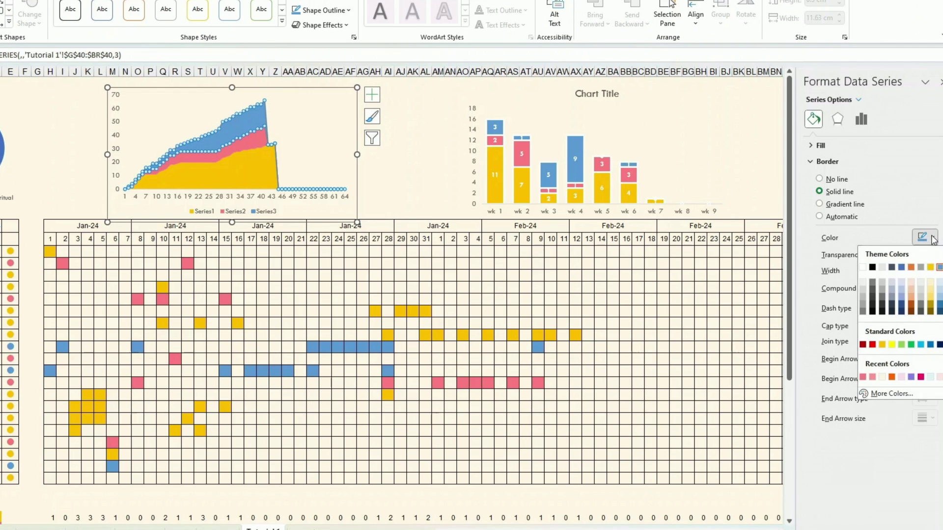
click(863, 268)
click(413, 167)
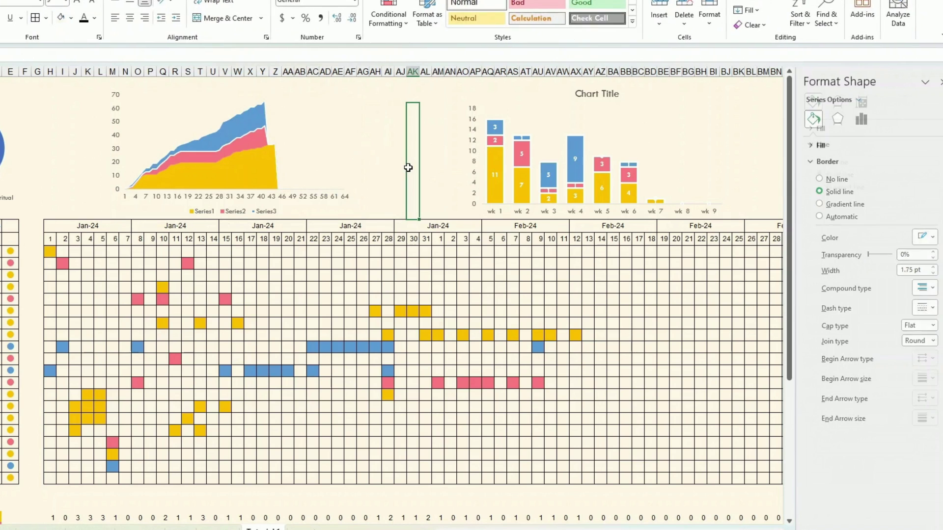
double_click(258, 140)
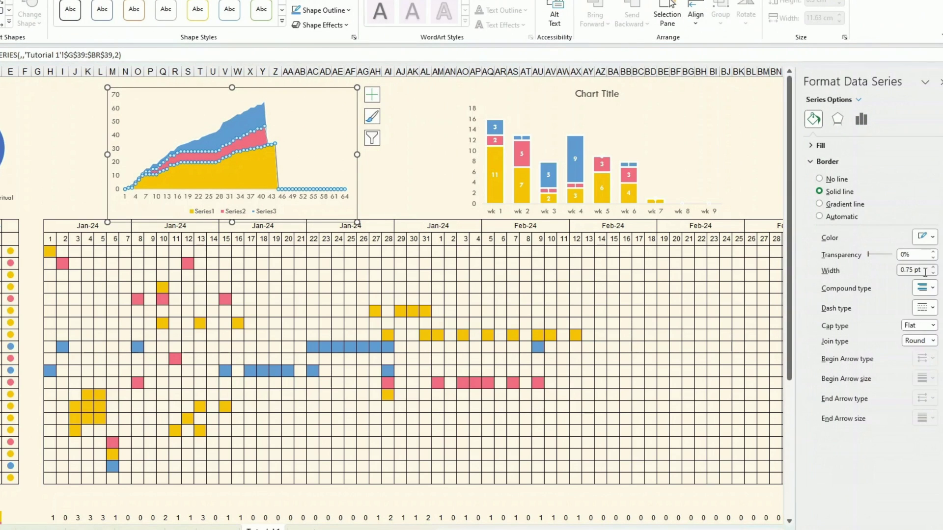
click(600, 251)
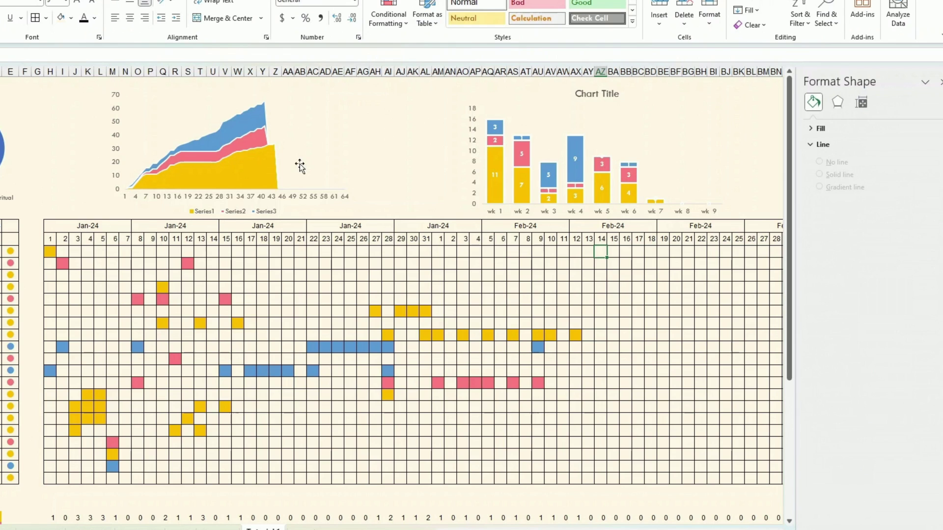
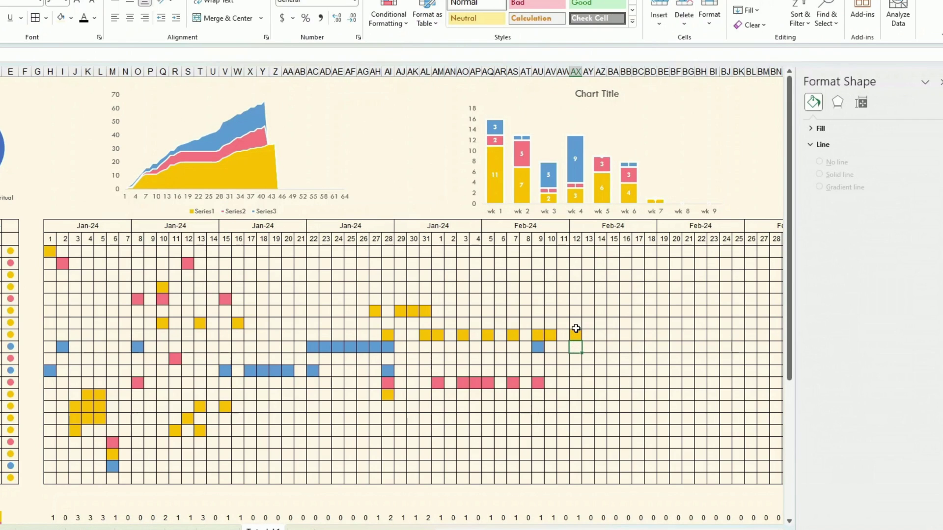
- Enter 1 for 12 February in the blue-dotted Spiritual habit row, directly below that day's gold cell
text(1)
key(Return)
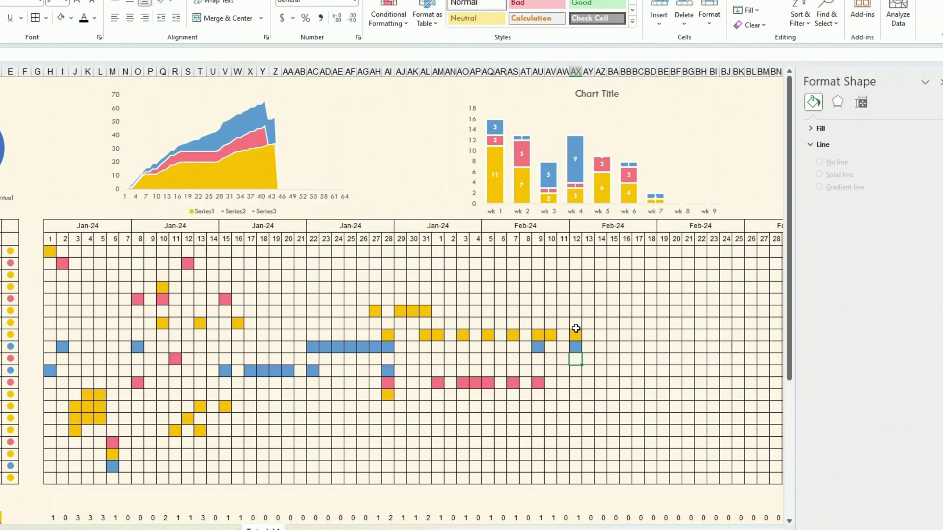
- Enter 1 for 12 February in the Habit 12 row of the Money category
key(Down)
key(Down)
text(1)
key(Return)
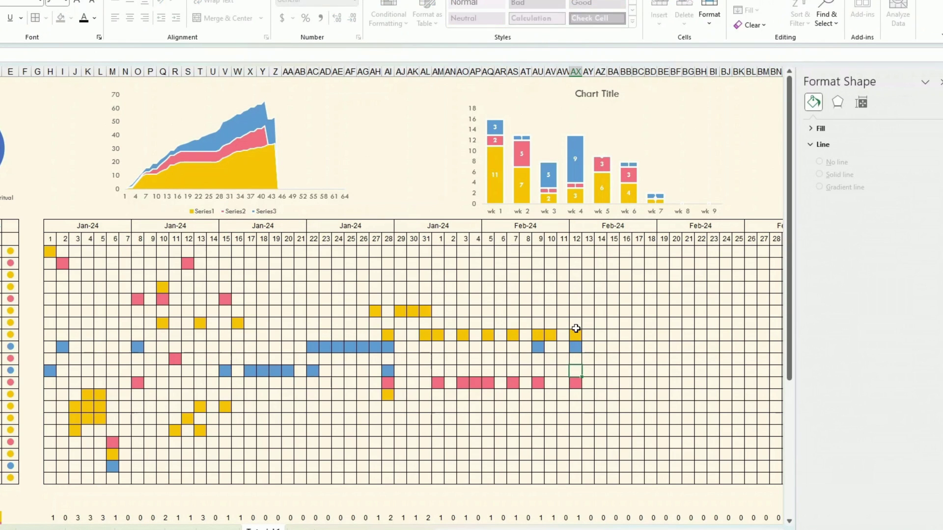
- Remove the horizontal and vertical axis labels and the legend from the stacked area chart
click(207, 148)
click(210, 126)
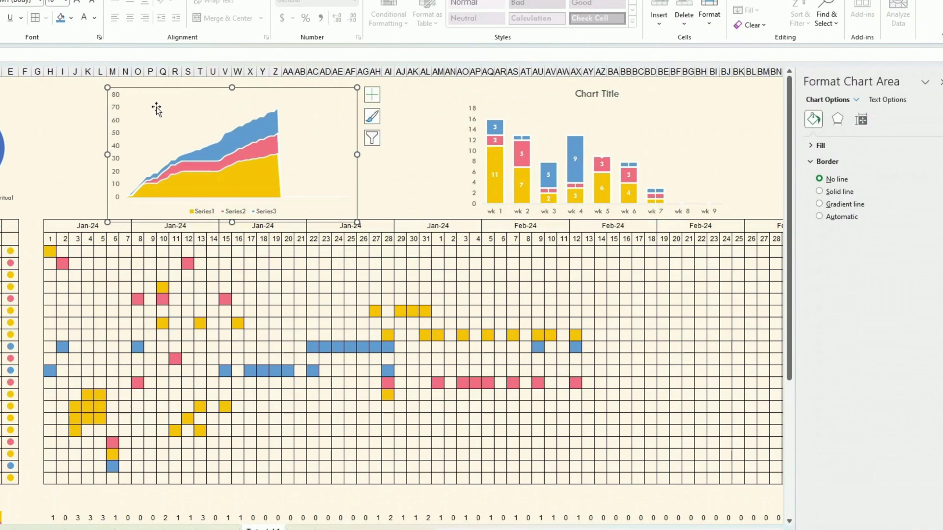
click(118, 155)
key(Delete)
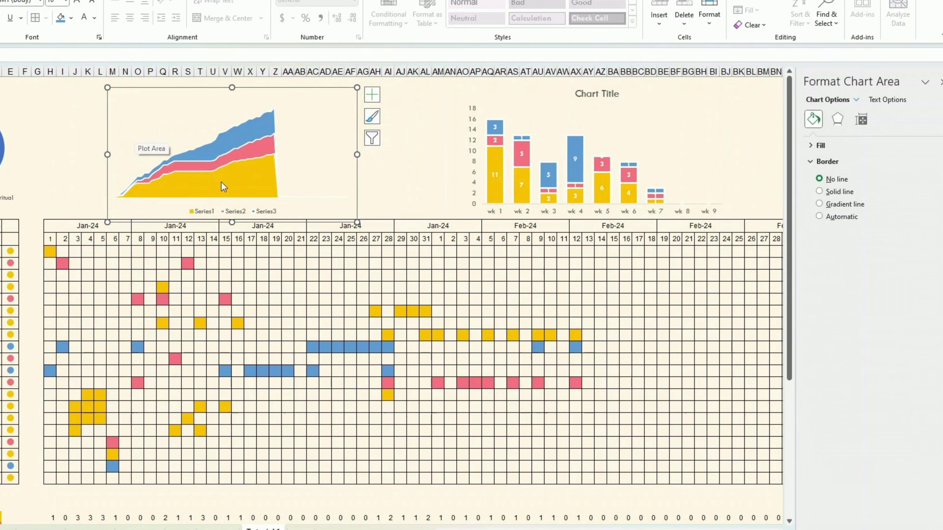
click(251, 211)
key(Delete)
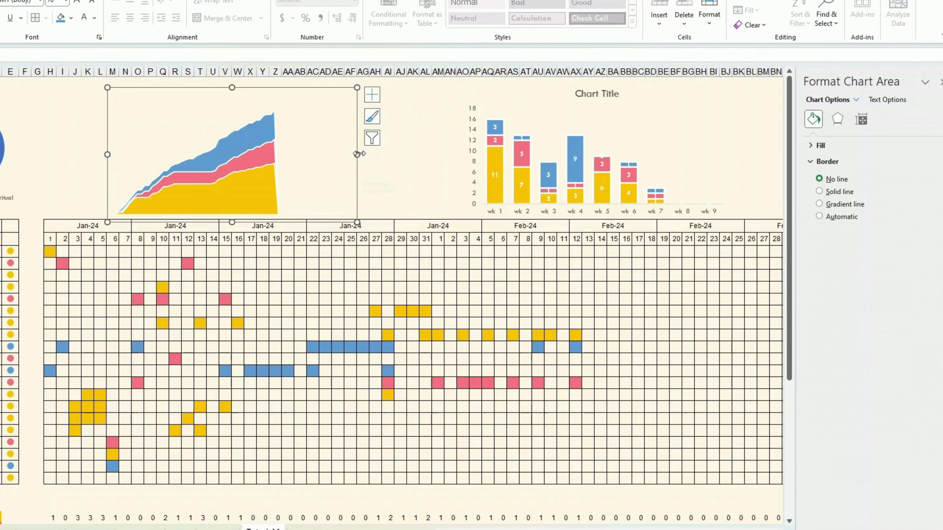
- Widen the stacked area chart toward the weekly column chart and shorten it to end just above the date header
drag(360, 154, 442, 154)
drag(275, 222, 275, 211)
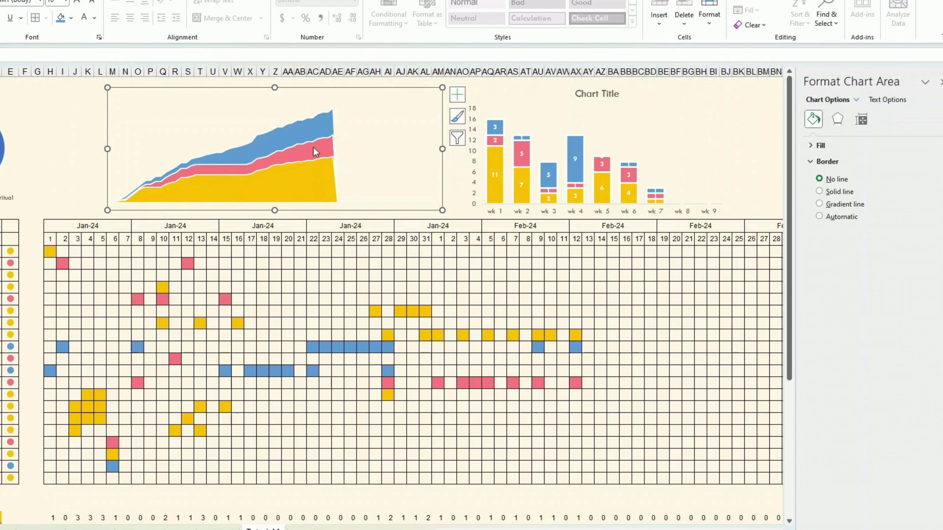
scroll(393, 295, down, 1)
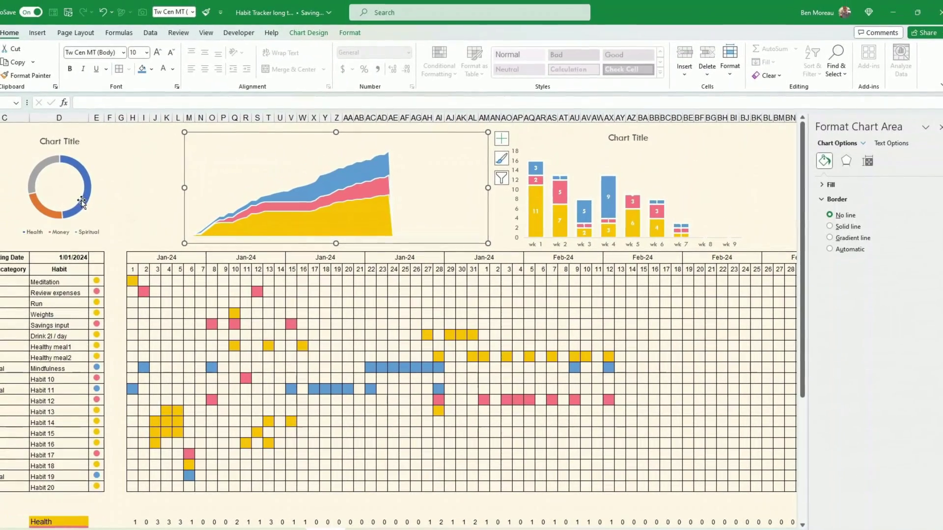
- Delete the legend and the chart title of the doughnut chart
click(81, 200)
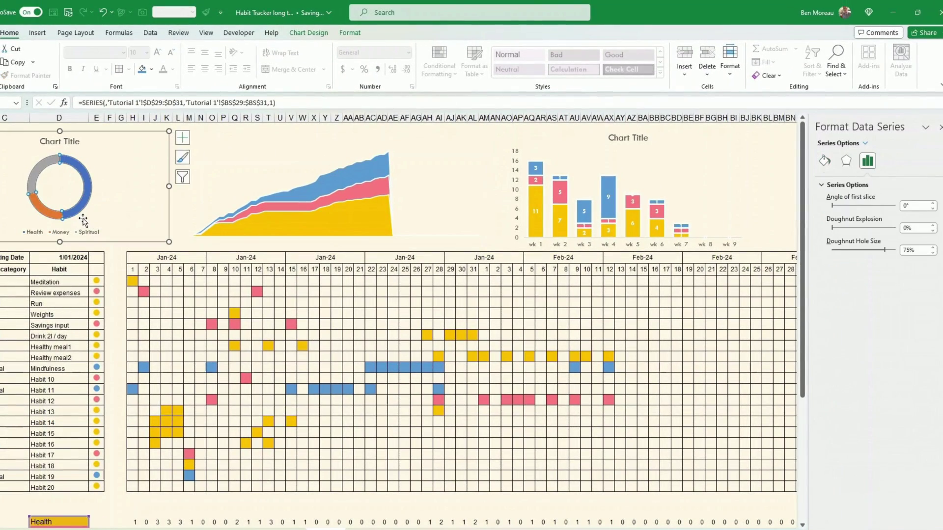
click(76, 235)
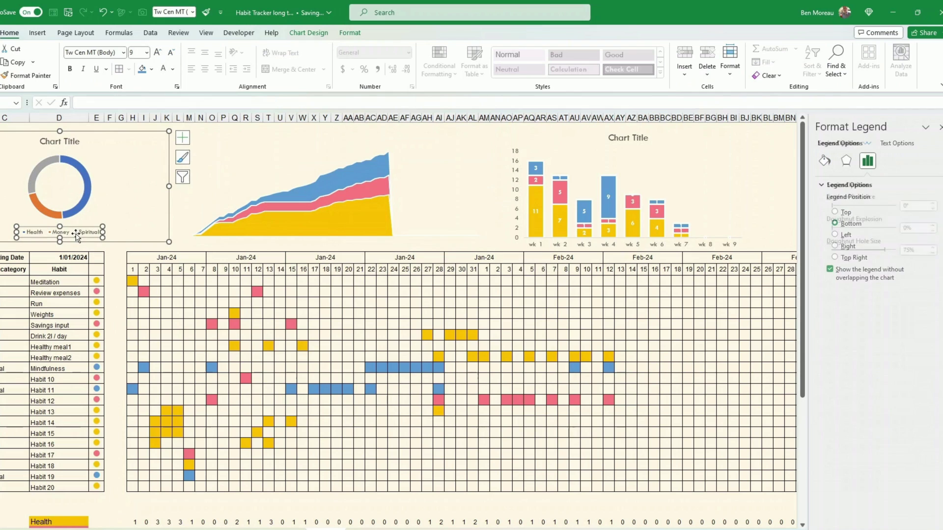
key(Delete)
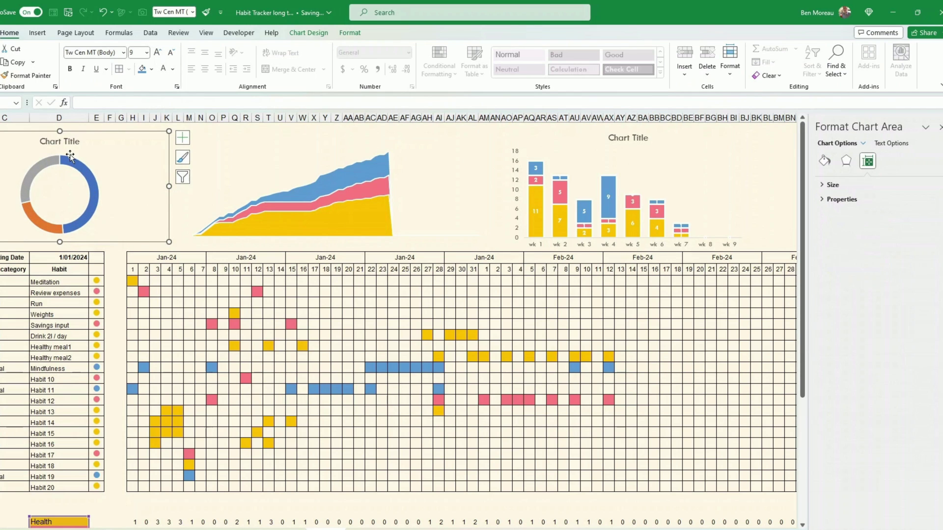
click(72, 146)
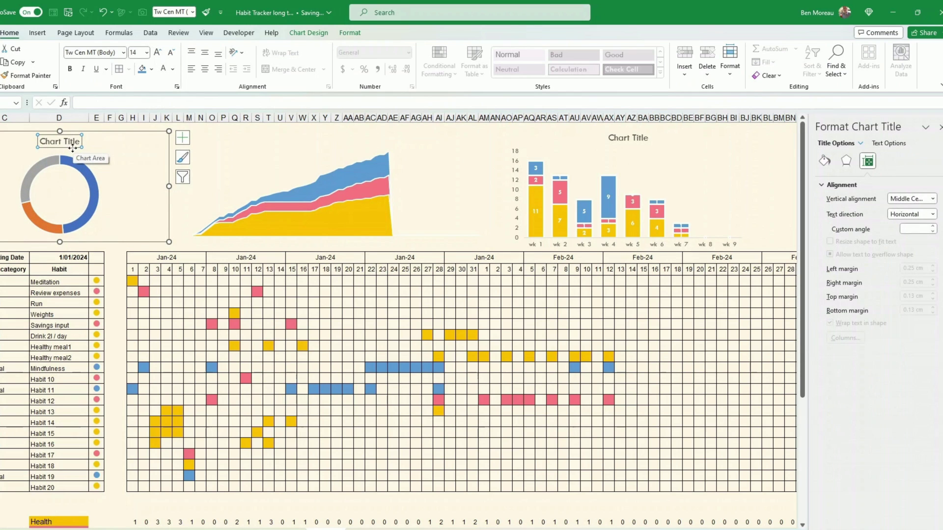
key(Delete)
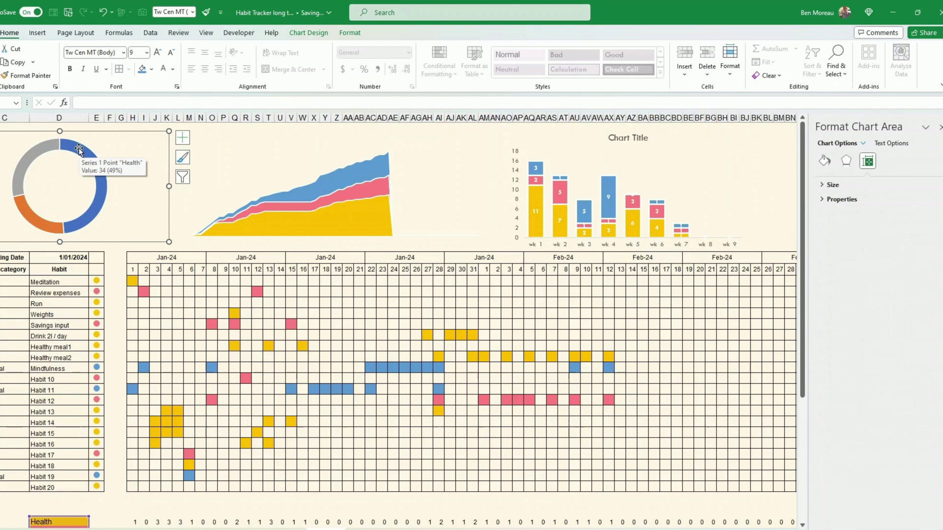
- Colour the doughnut slices to match their categories: gold for Health, pink for Money and blue for Spiritual
click(98, 206)
scroll(207, 343, down, 2)
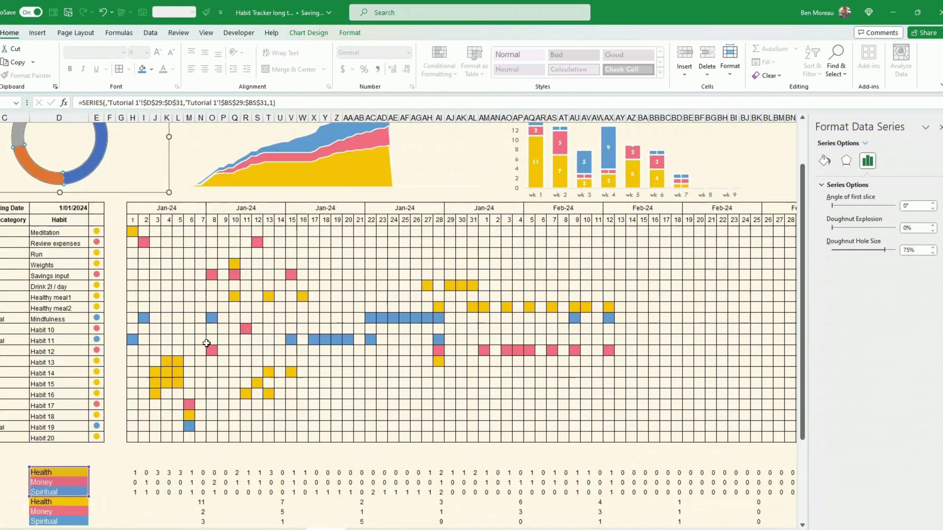
scroll(207, 343, up, 2)
click(98, 211)
scroll(179, 285, down, 5)
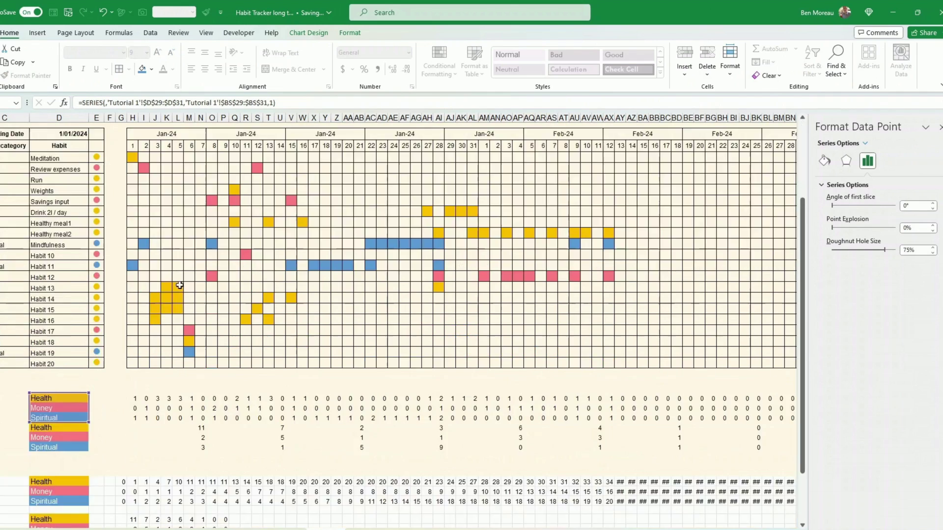
- Set the doughnut chart's hole size to 62%
click(904, 251)
text(100)
key(Return)
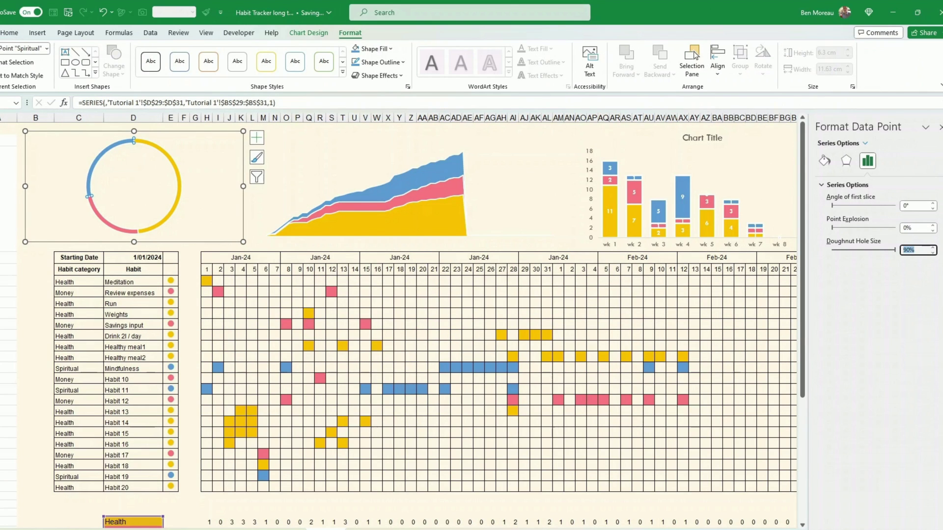
text(46)
key(Return)
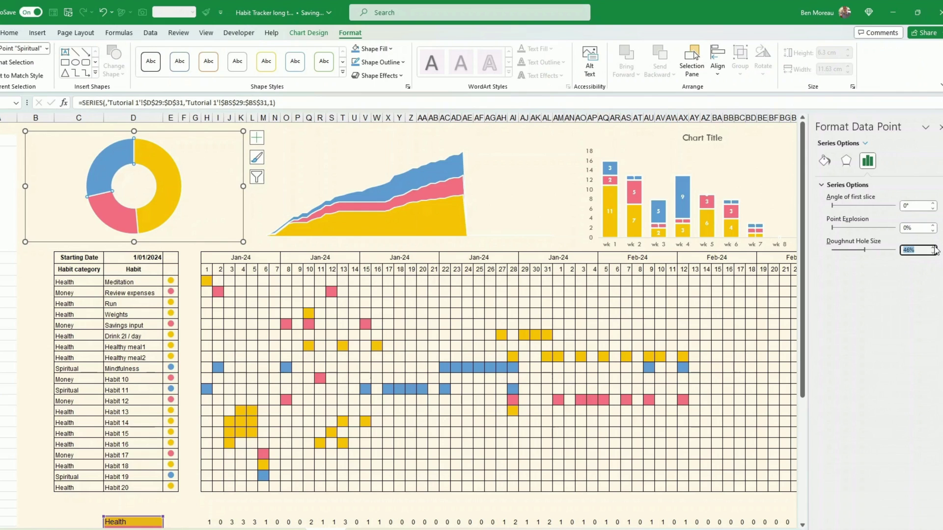
click(934, 248)
click(934, 248)
click(934, 248)
click(934, 247)
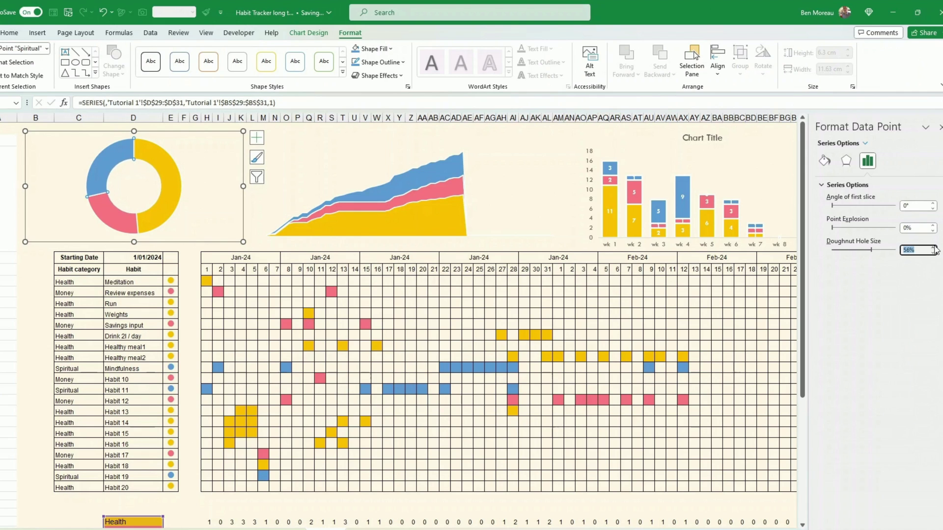
click(933, 248)
click(934, 248)
click(934, 247)
click(934, 247)
click(934, 248)
click(934, 247)
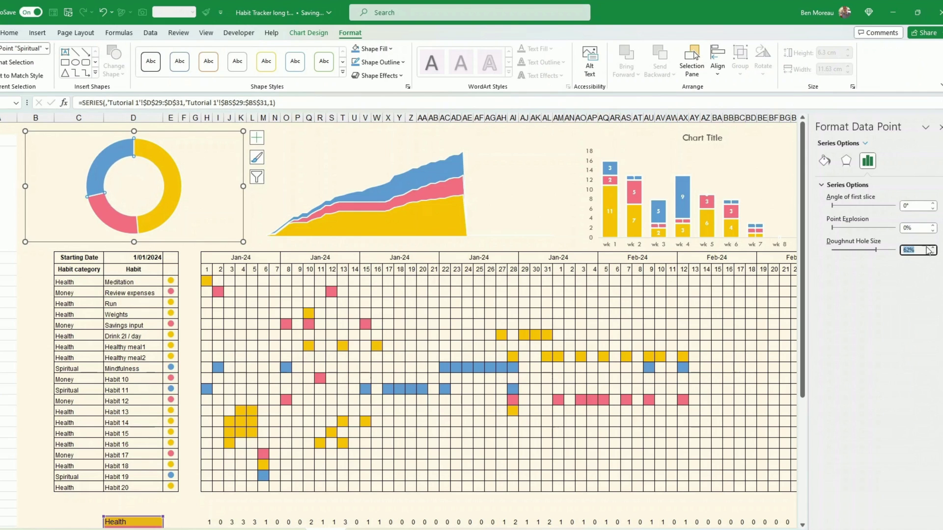
- Shrink the doughnut chart to about 8.74 cm wide and 4.14 cm high and place it just above the habit list
drag(242, 242, 201, 210)
click(154, 190)
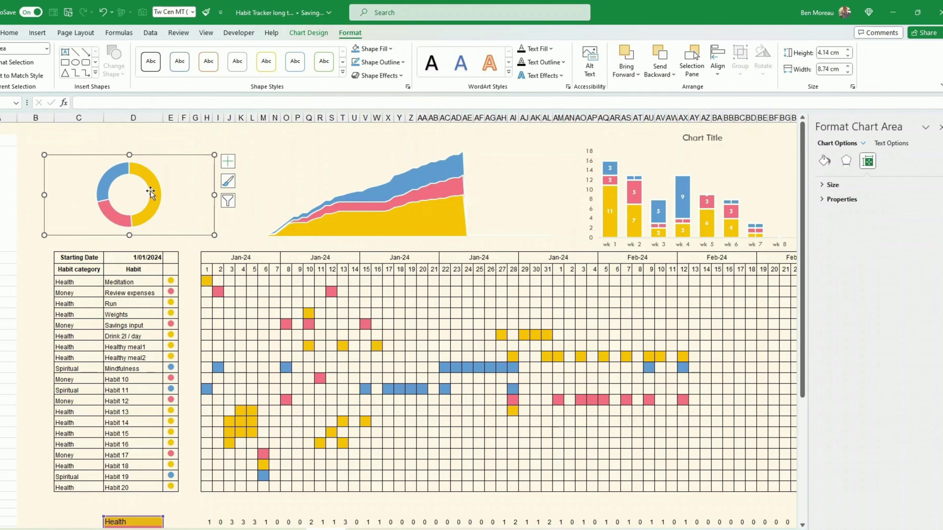
- Add bold data labels to the doughnut chart that show the category name and value
click(154, 190)
right_click(154, 189)
click(197, 272)
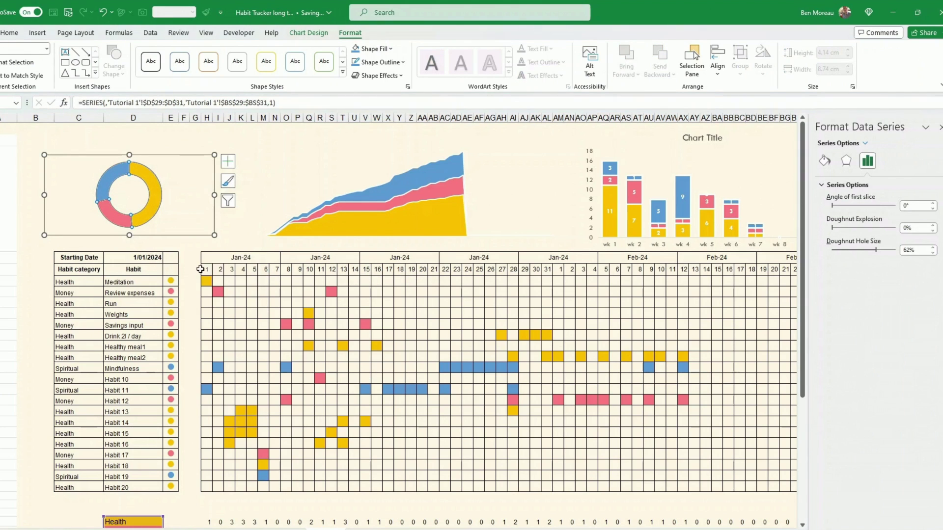
click(150, 195)
click(890, 161)
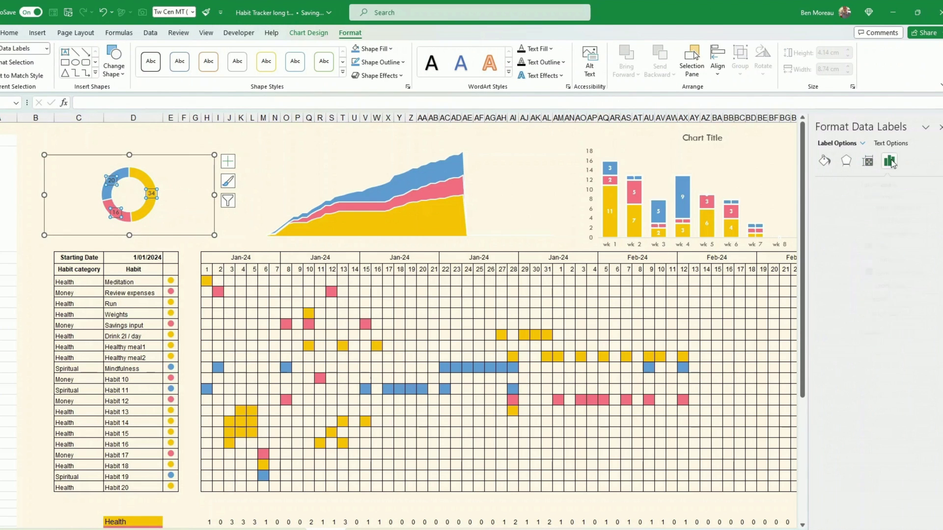
click(835, 234)
click(9, 32)
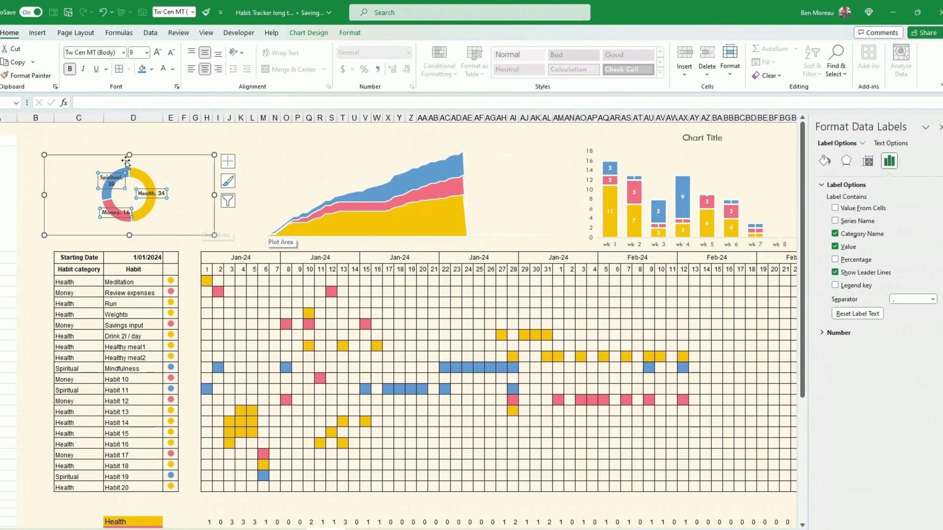
- Make the doughnut chart taller at its upper edge and move the Health, Money and Spiritual labels outside the ring
drag(130, 154, 132, 127)
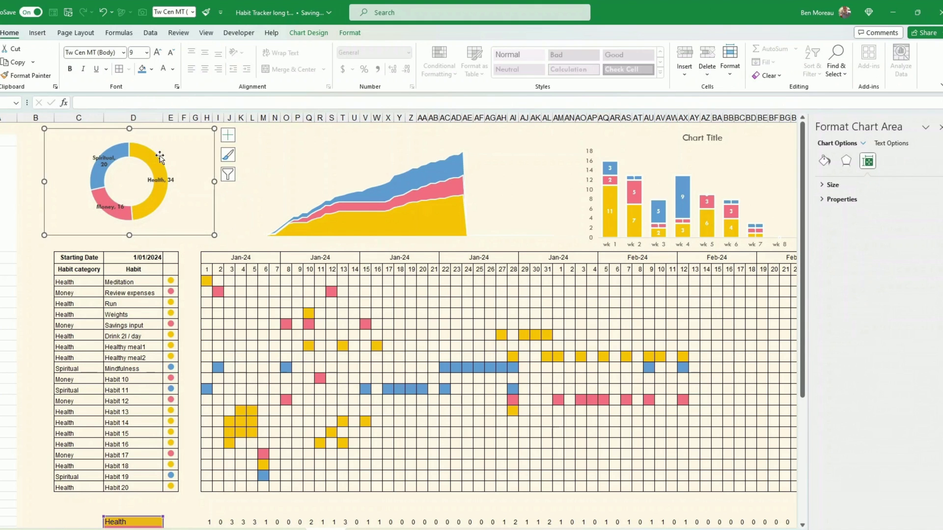
click(160, 179)
drag(162, 179, 189, 202)
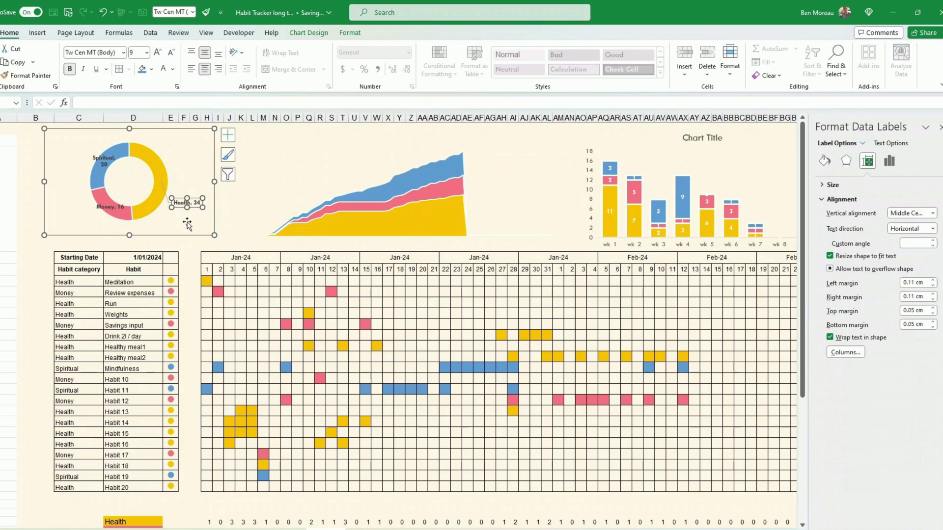
click(111, 207)
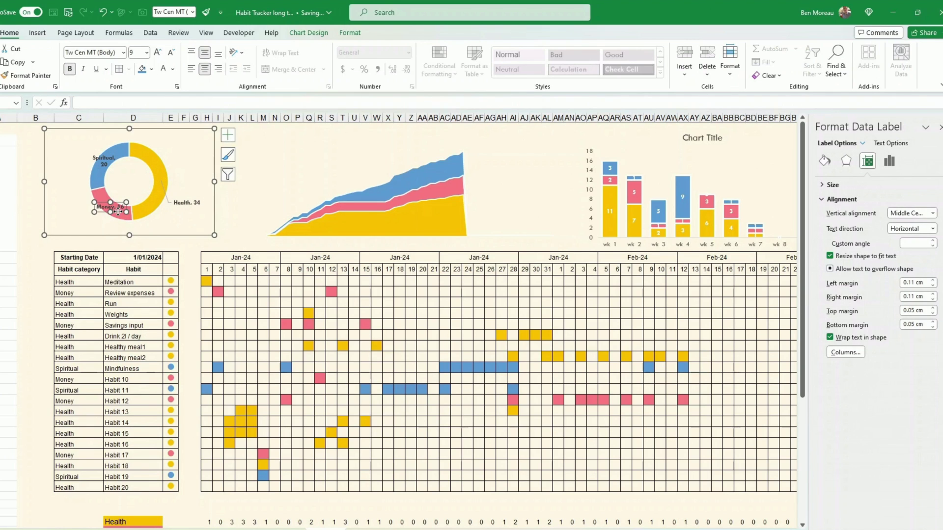
drag(118, 211, 85, 217)
click(104, 158)
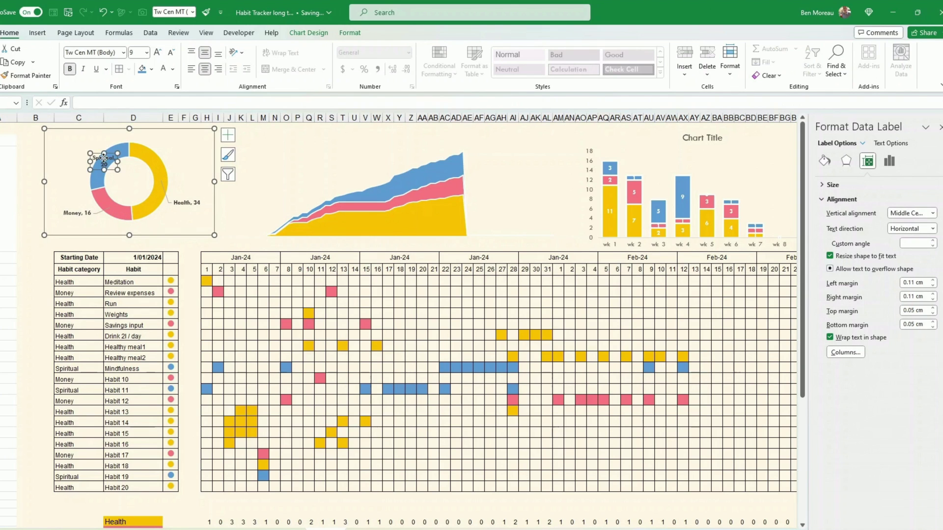
drag(113, 170, 91, 155)
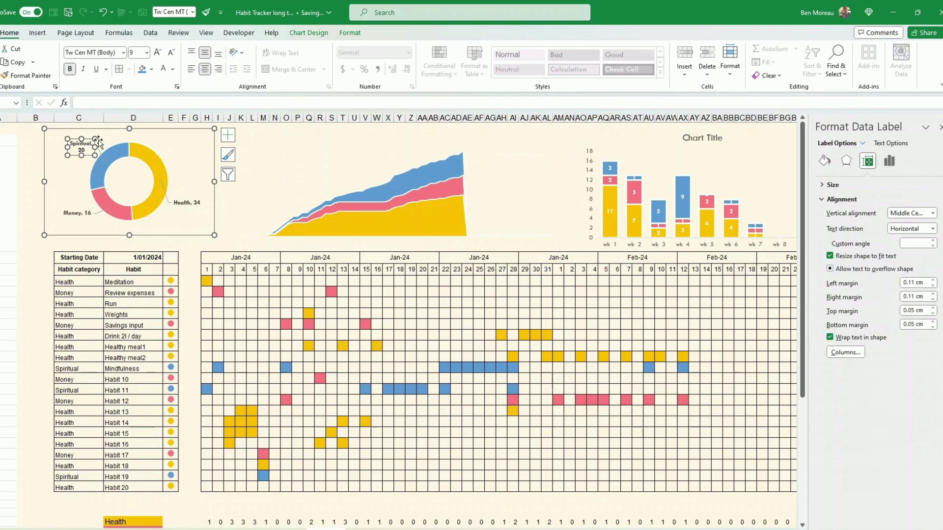
click(179, 233)
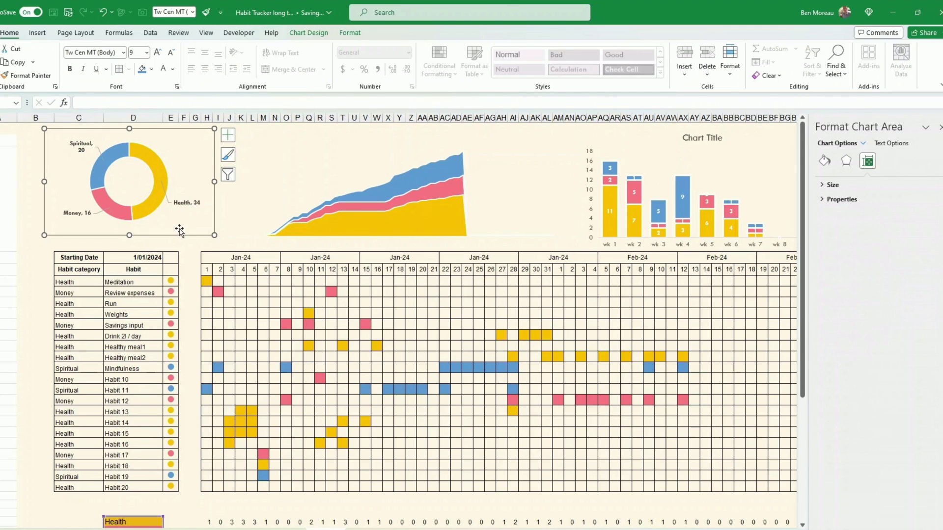
click(160, 177)
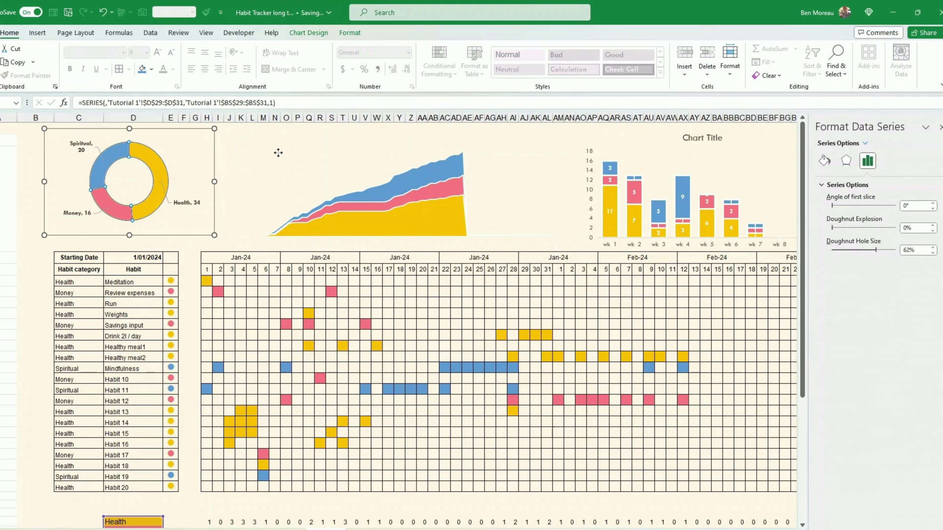
click(276, 151)
- Search the stock icon library for "spiritual" and select the solid flower-shaped icon
click(241, 176)
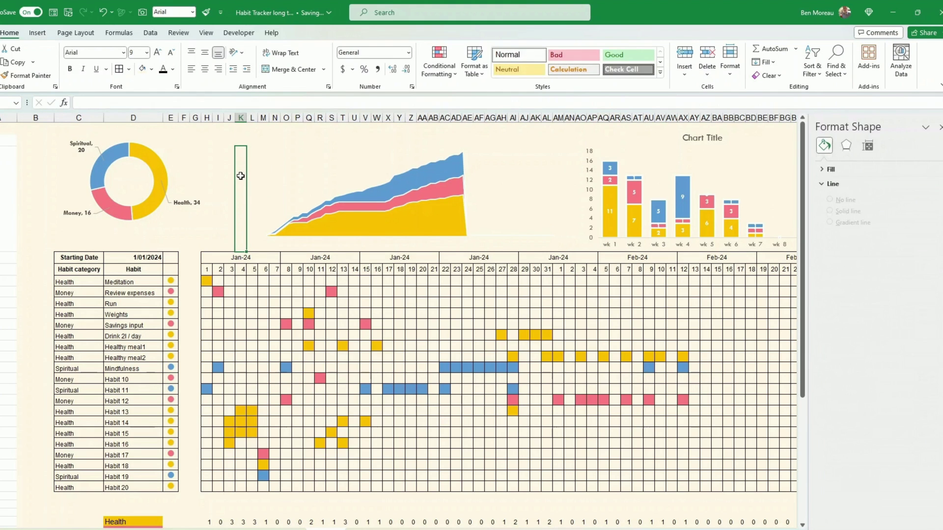
click(45, 35)
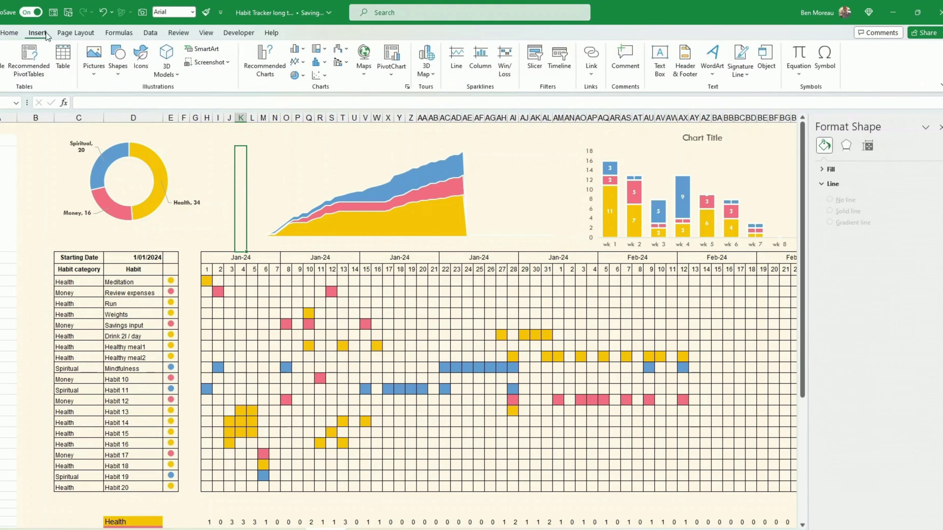
click(141, 58)
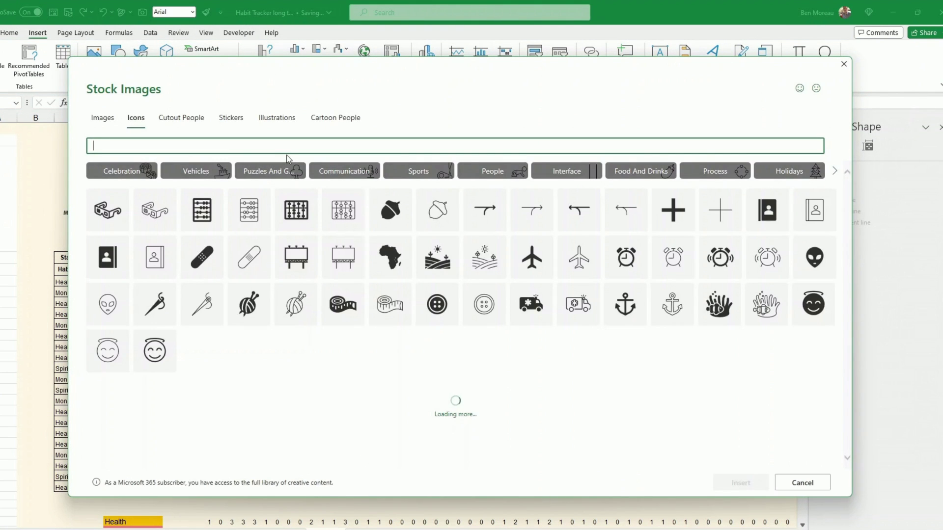
text(spiritu)
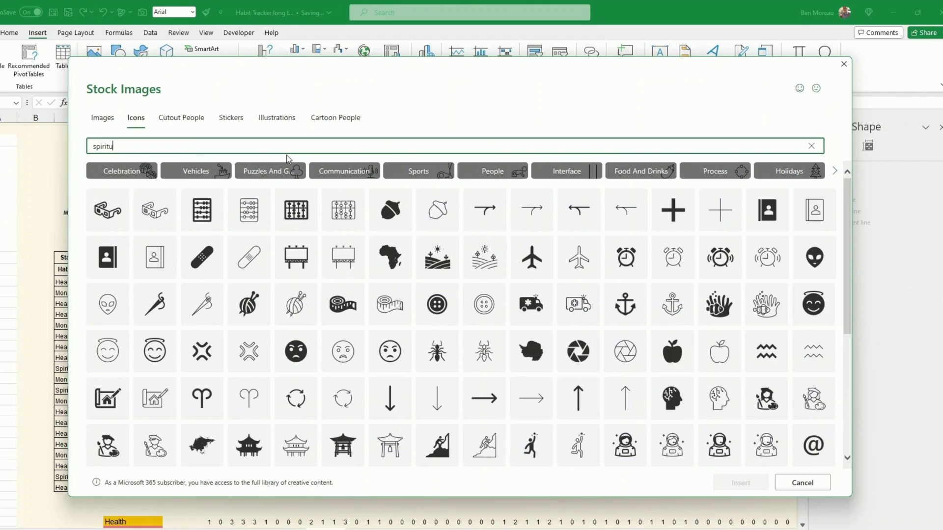
text(al)
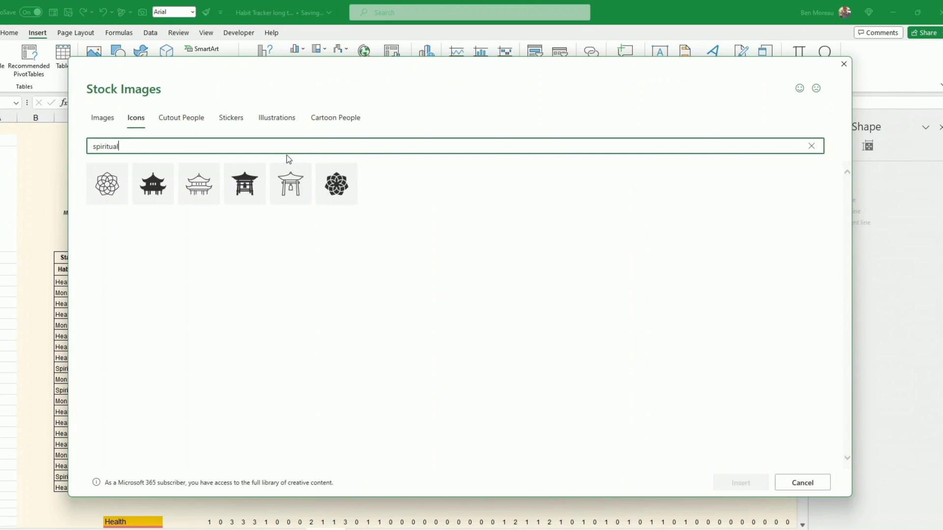
click(343, 193)
- Add the solid dollar sign from a "money" search and the solid heart with pulse line from a "health" search, and insert all three icons
click(148, 151)
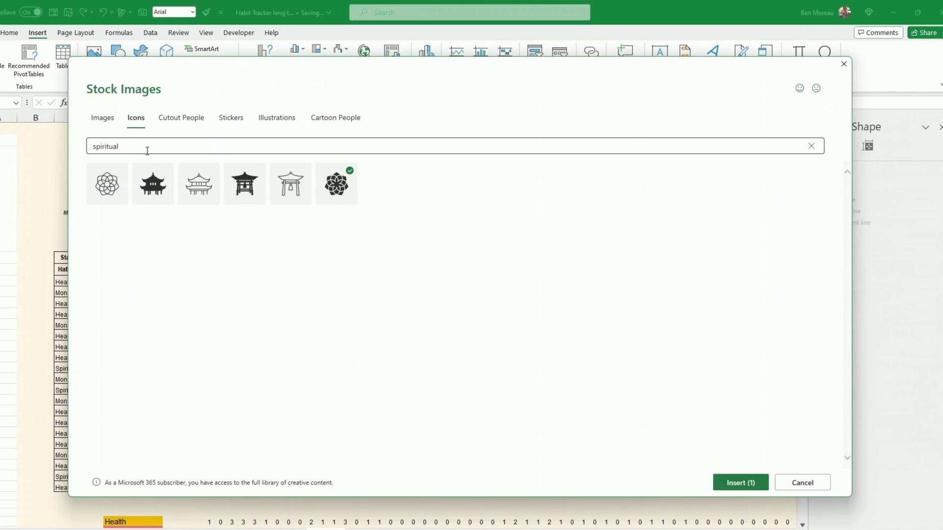
drag(129, 147, 76, 145)
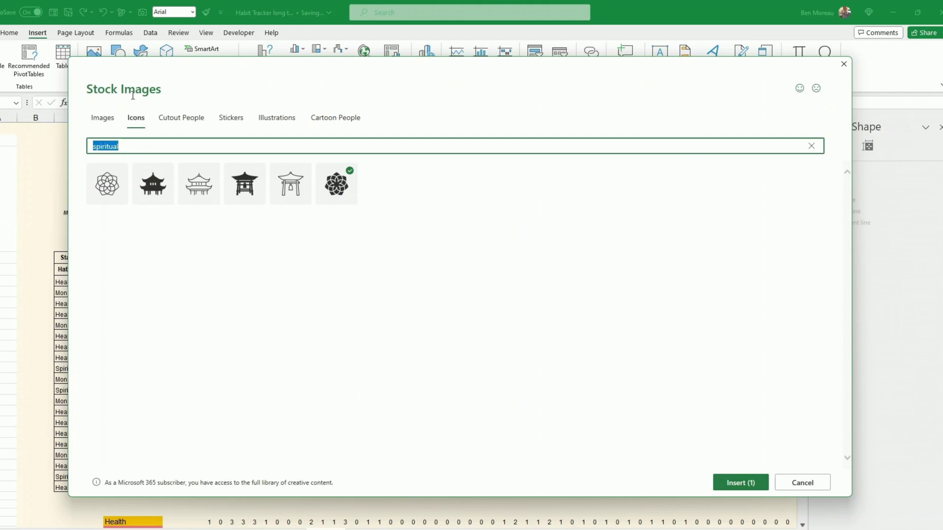
text(money)
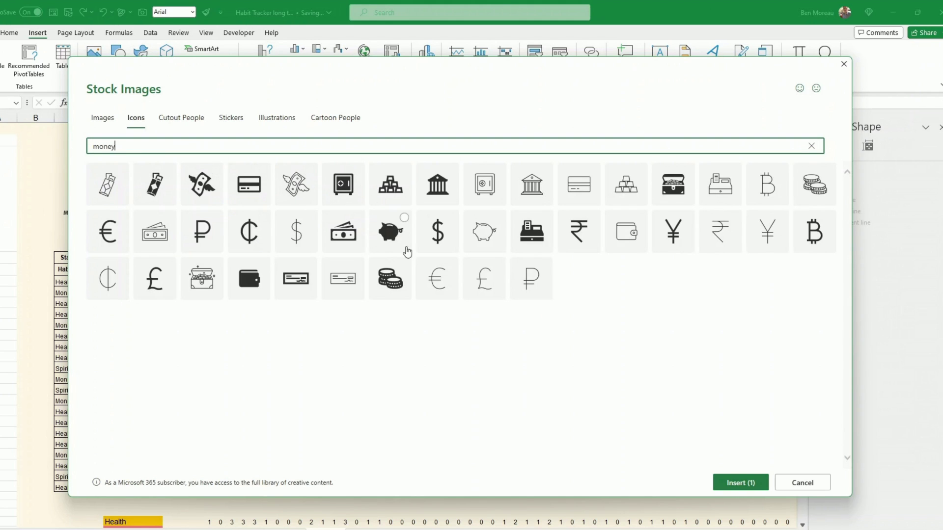
click(438, 231)
triple_click(134, 149)
text(health)
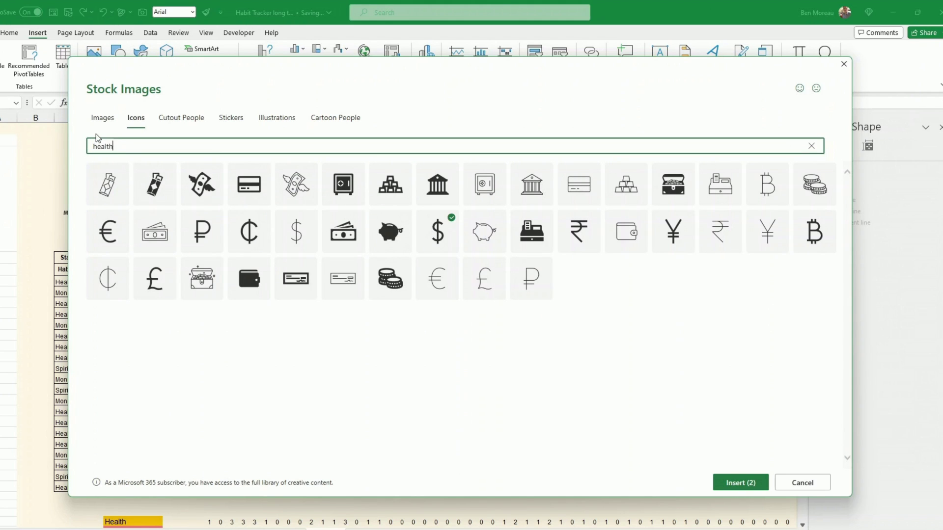
click(390, 278)
click(741, 483)
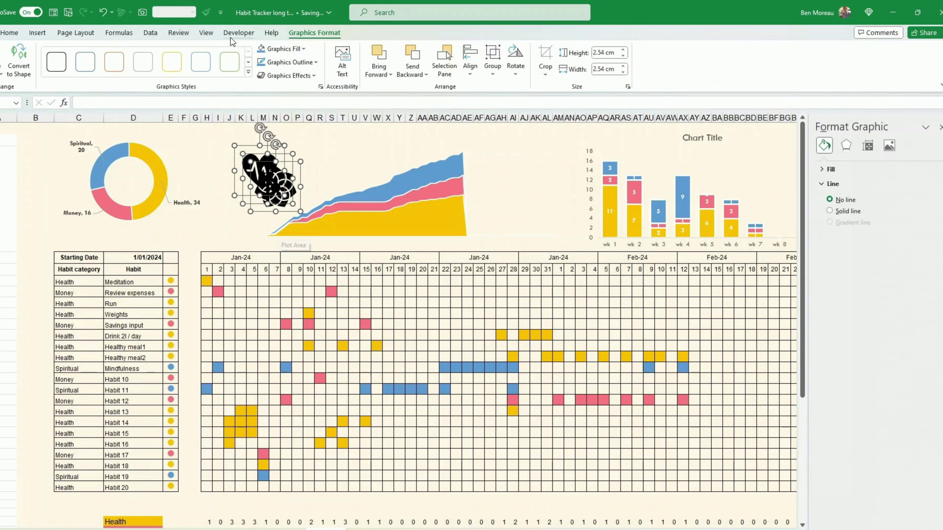
- Fill the three inserted category icons with white and close the formatting pane
click(301, 49)
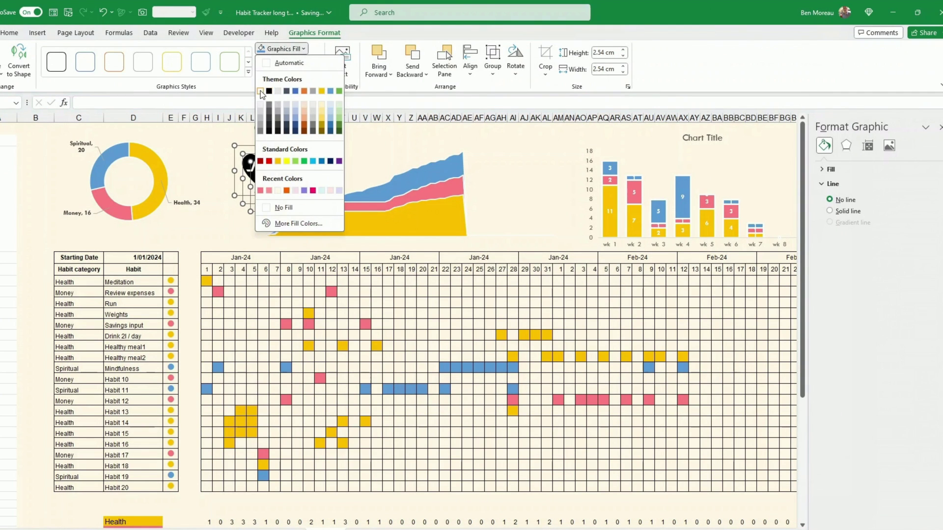
click(261, 91)
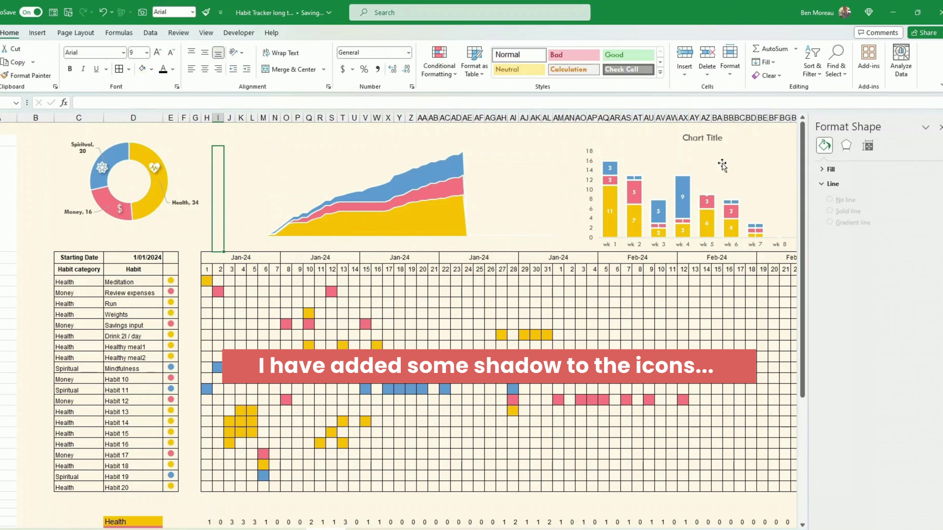
click(940, 127)
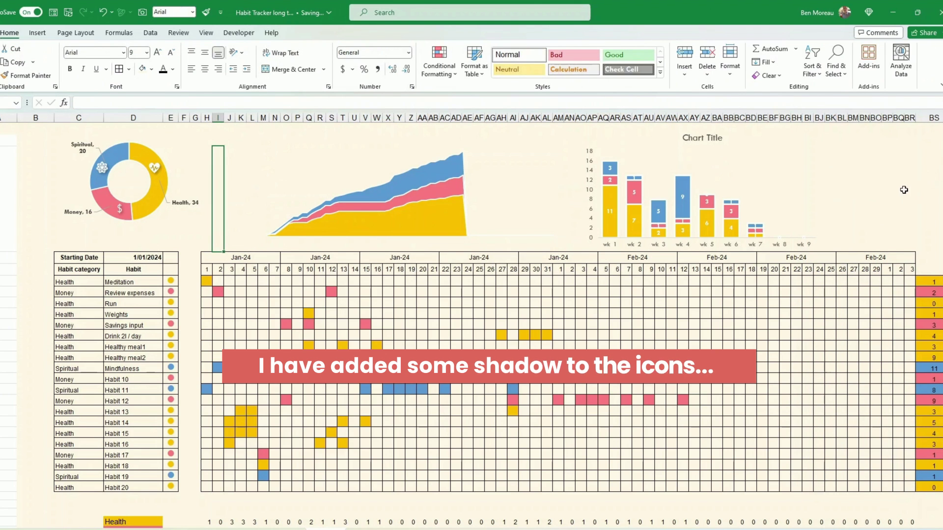
- Group all the calculation rows below the habit grid so they can be collapsed
scroll(903, 185, down, 6)
scroll(903, 185, up, 6)
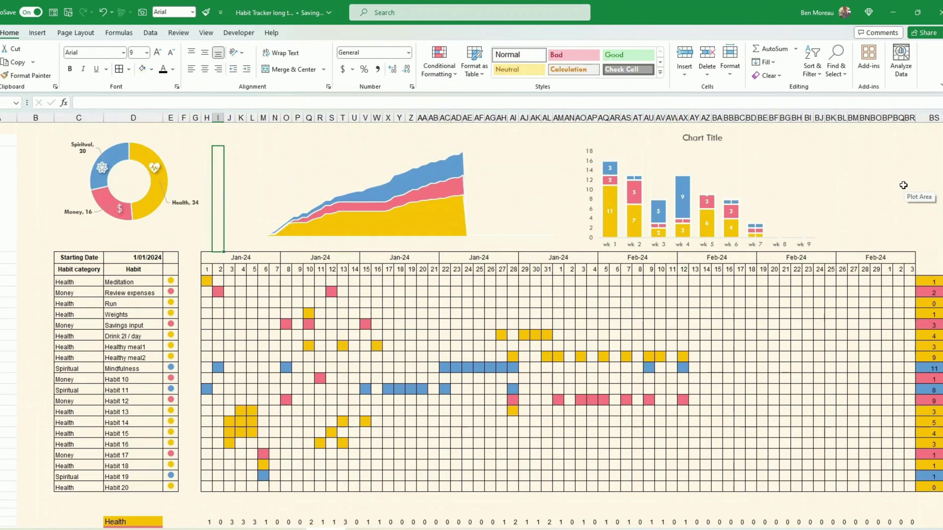
scroll(861, 212, down, 4)
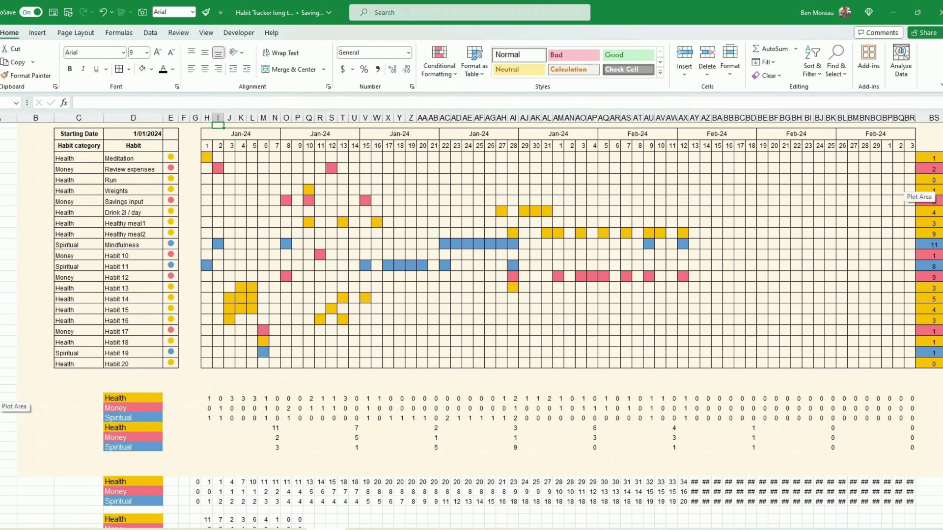
scroll(471, 324, down, 2)
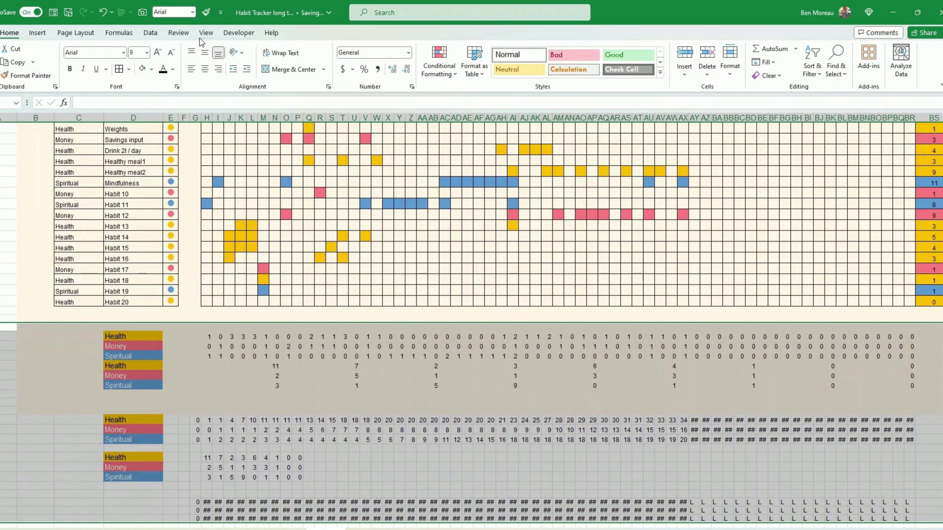
click(151, 32)
scroll(499, 105, left, 1)
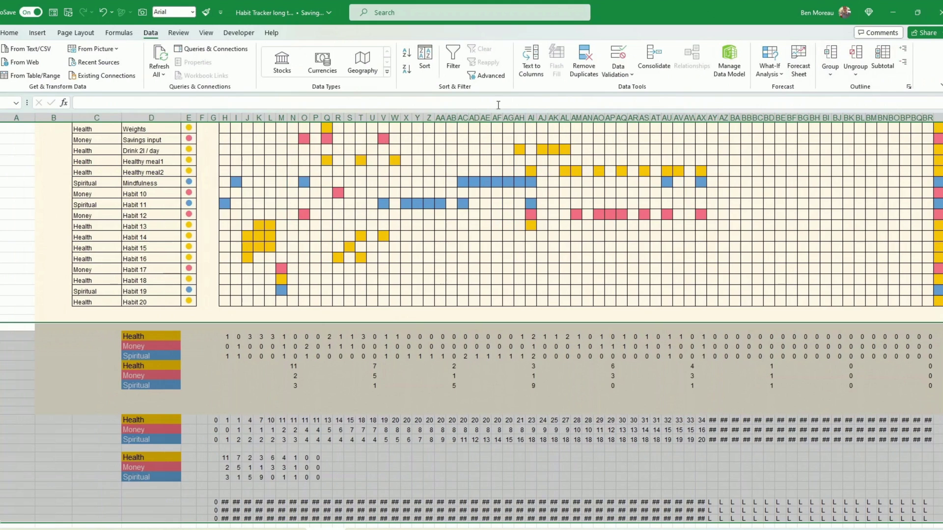
- Collapse the grouped calculation rows to check the charts above the habit grid, and expand the group again
scroll(28, 382, down, 3)
scroll(25, 392, up, 9)
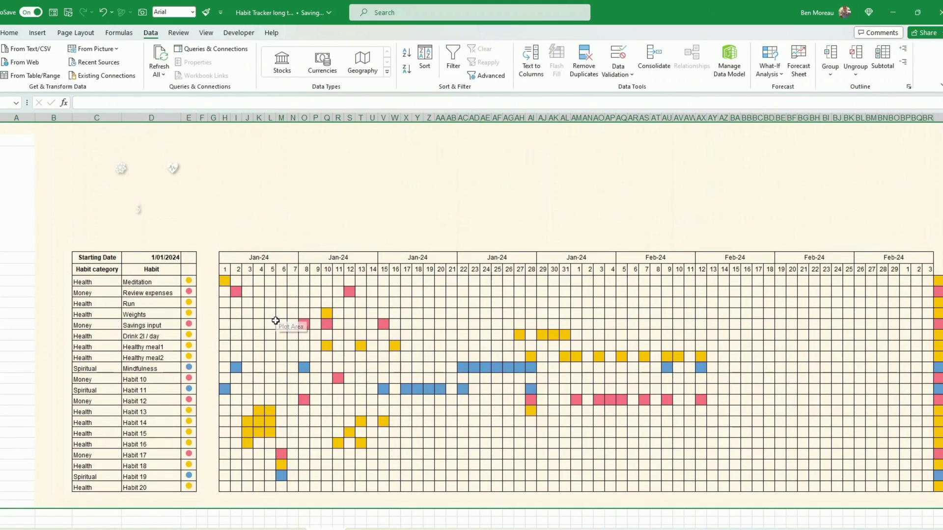
scroll(284, 320, down, 8)
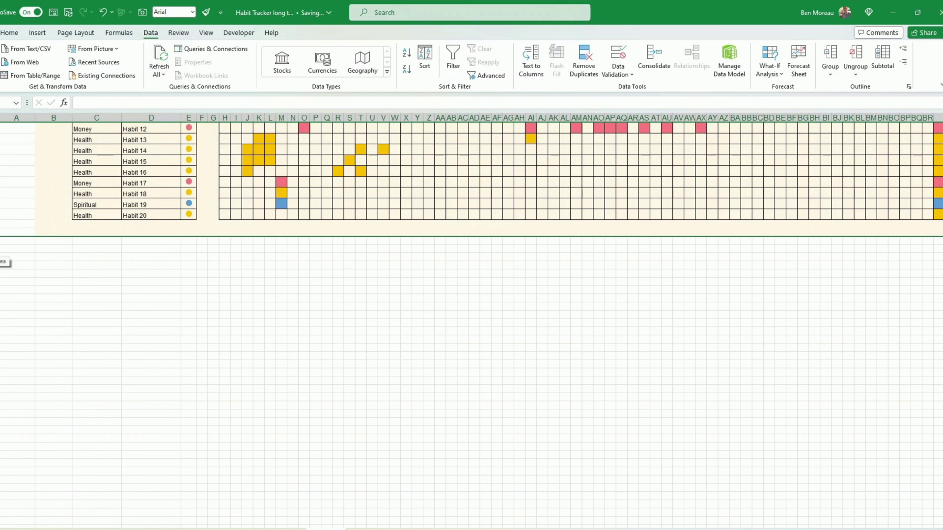
scroll(325, 267, up, 8)
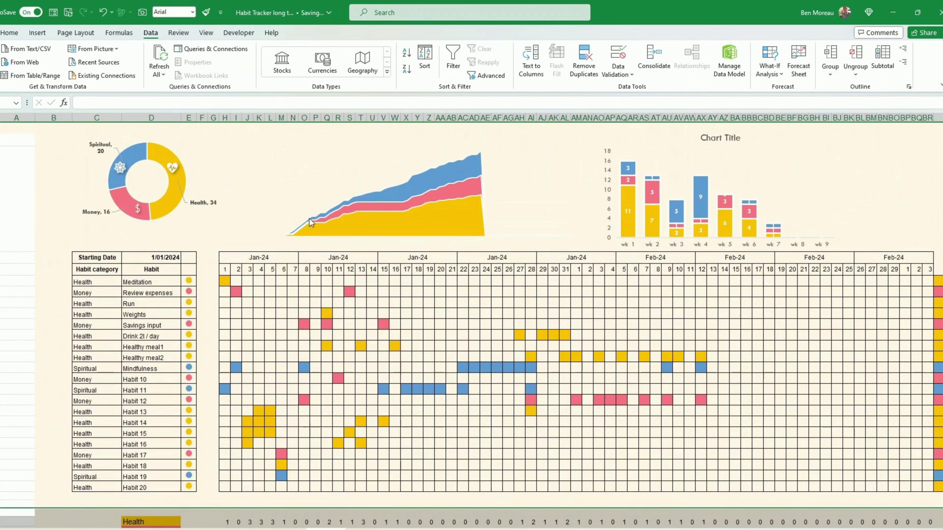
- Set the stacked area chart's data source to show data in hidden rows and columns
click(308, 184)
right_click(307, 182)
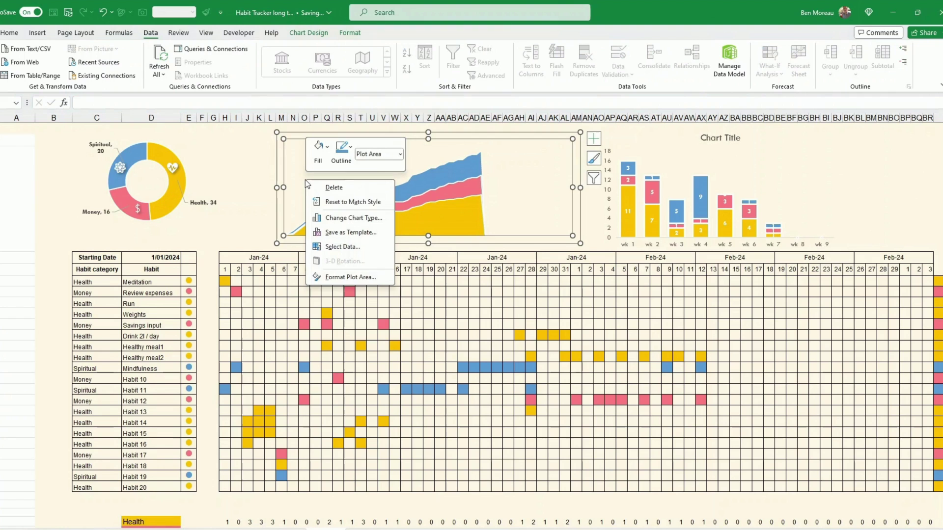
click(350, 246)
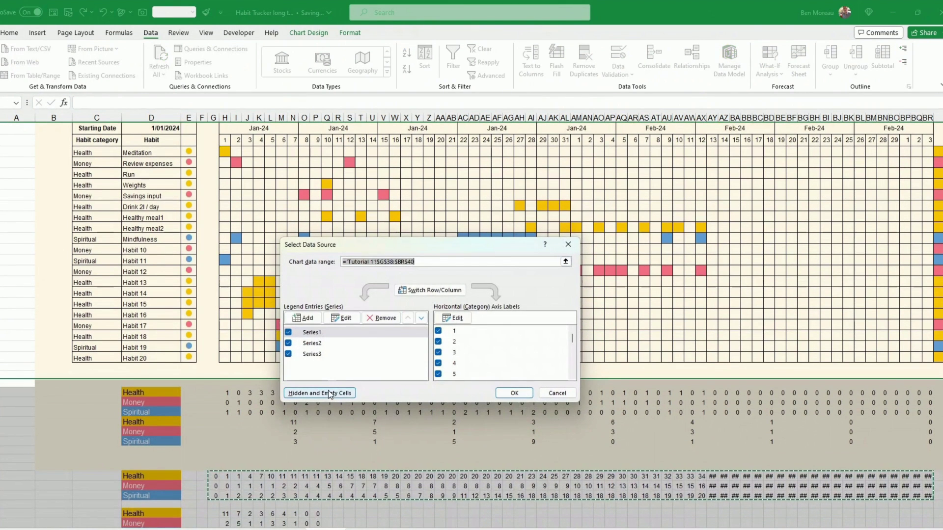
click(330, 393)
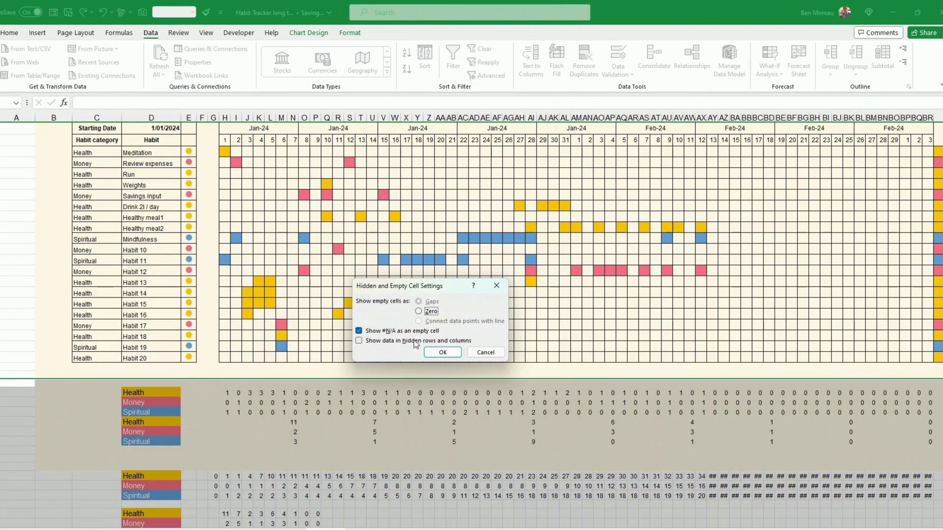
click(359, 340)
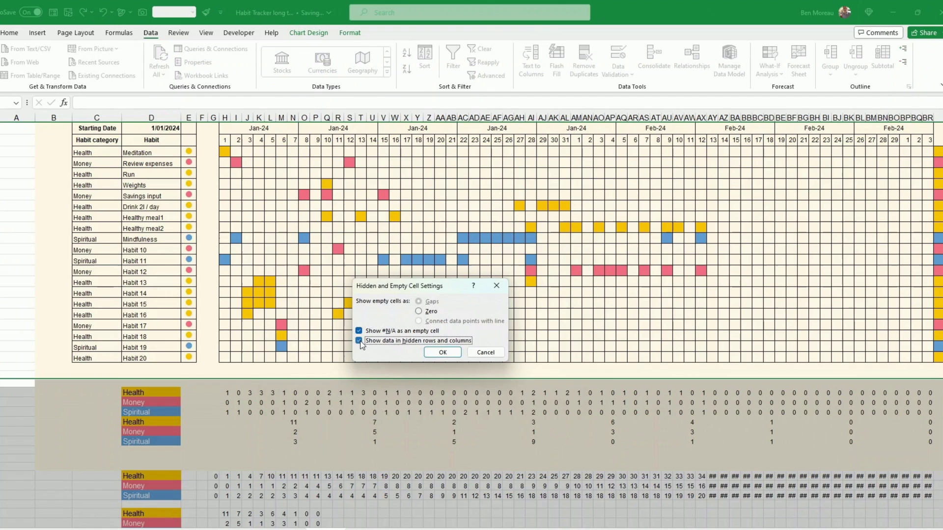
click(443, 353)
click(514, 393)
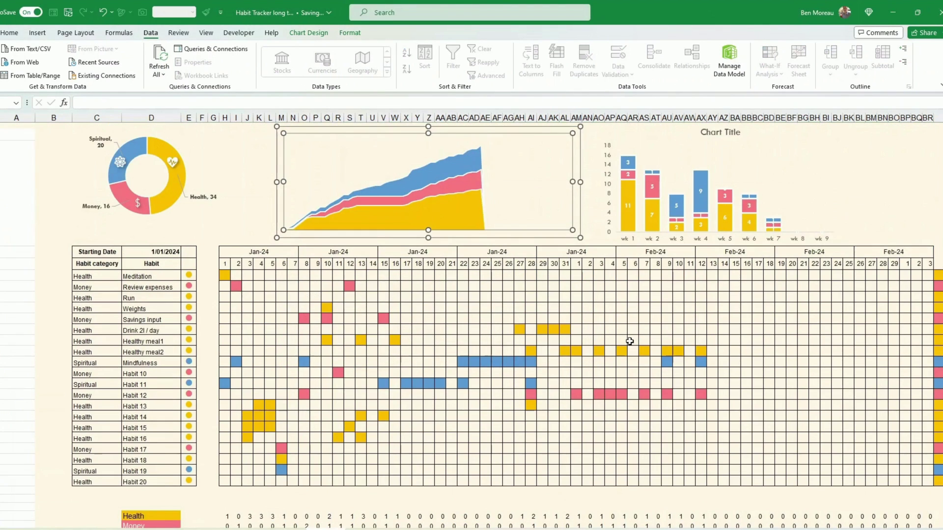
double_click(575, 203)
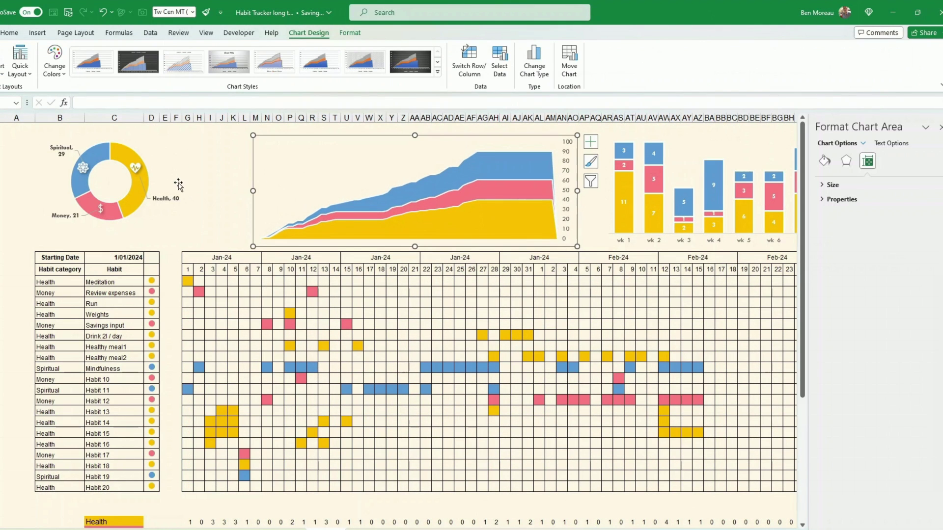
- Draw a rounded rectangle about 3.73 cm wide and 0.9 cm high over the area chart, fill it blue and label it "Overall Results"
click(217, 189)
click(38, 32)
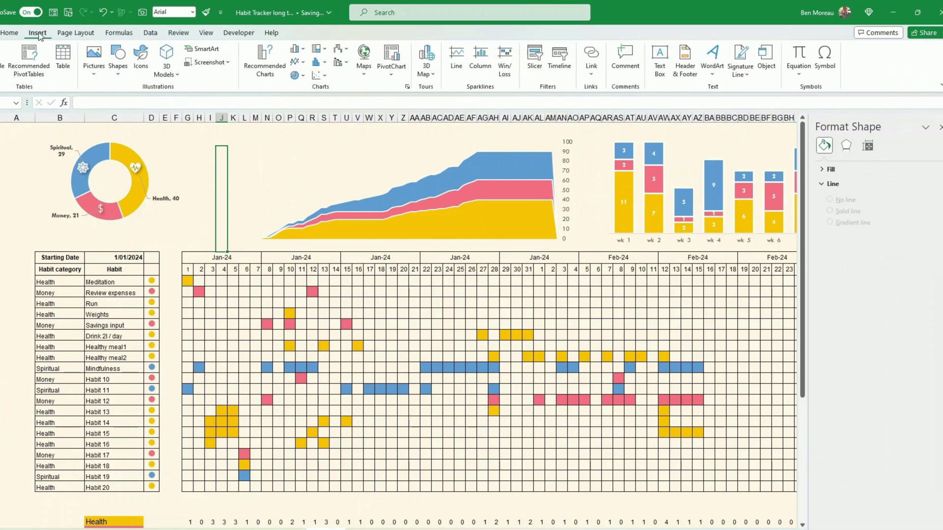
click(119, 68)
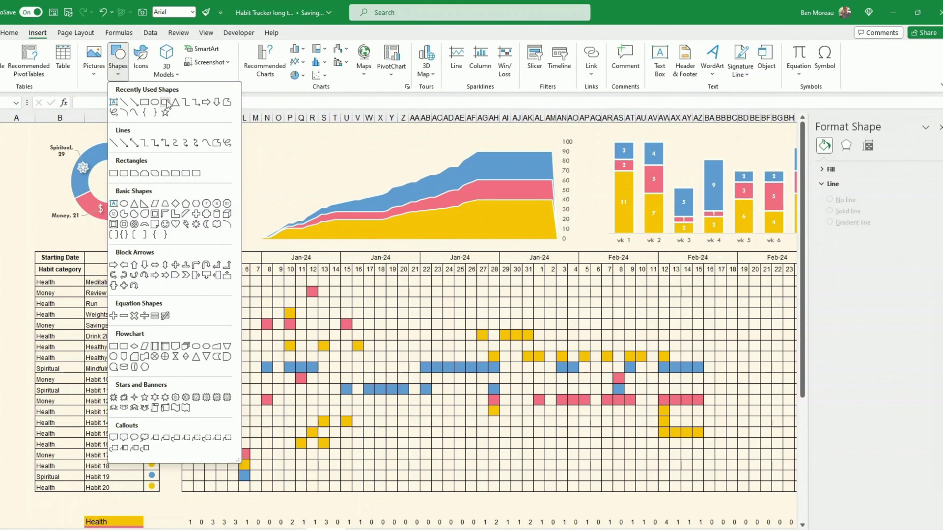
click(166, 102)
drag(259, 147, 333, 165)
click(348, 49)
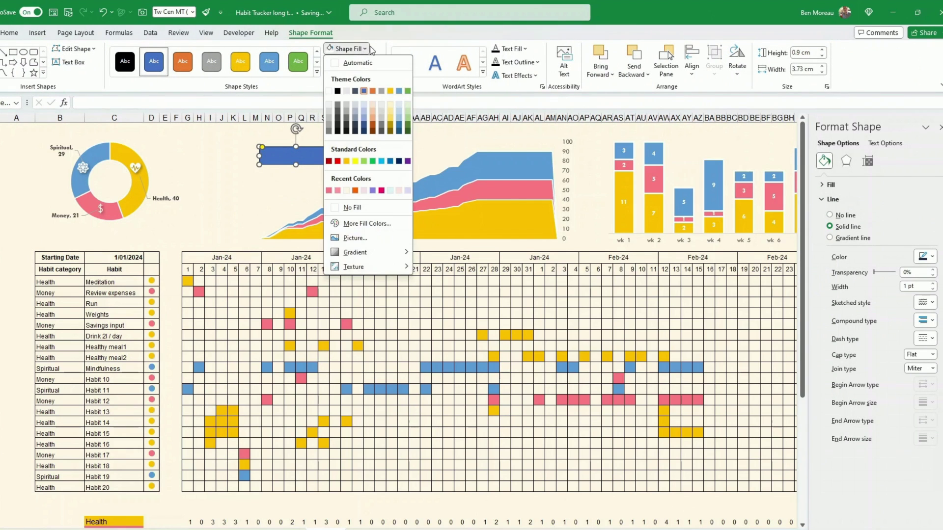
click(399, 93)
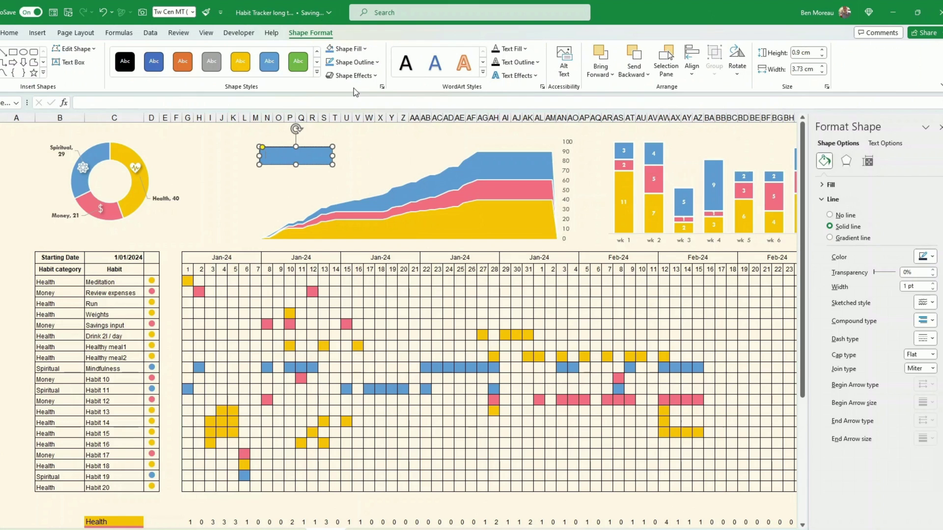
text(Overall Results)
- Apply the blue shape style to the Overall Results label and place a copy titled "Weekly" above the weekly column chart
click(269, 61)
drag(300, 155, 736, 156)
click(765, 169)
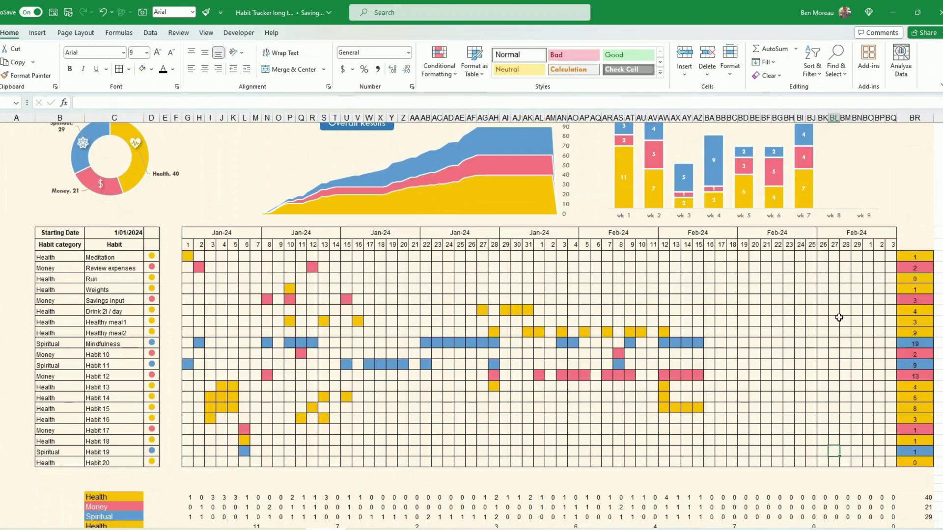
- Fill the month and day header rows of the habit grid white and centre the starting date in its cell
scroll(839, 318, down, 4)
scroll(835, 344, up, 5)
drag(196, 257, 864, 270)
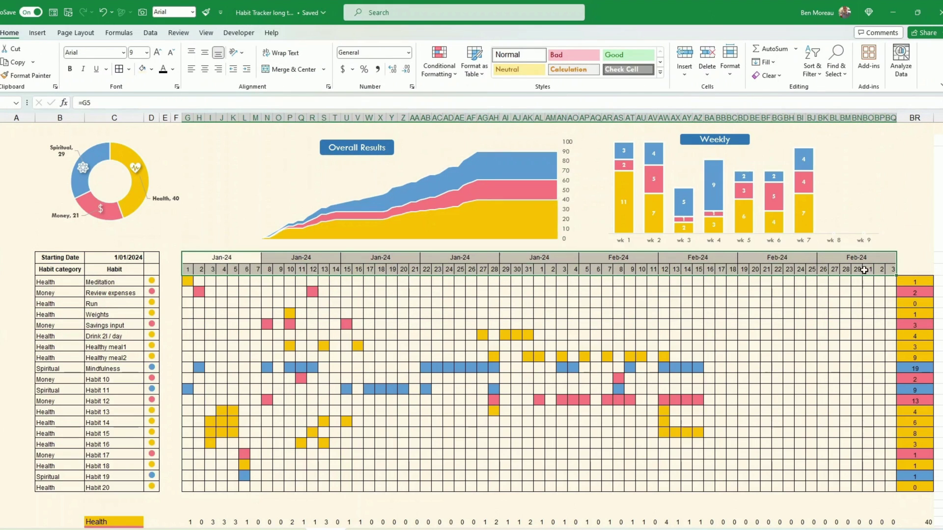
click(151, 69)
click(142, 96)
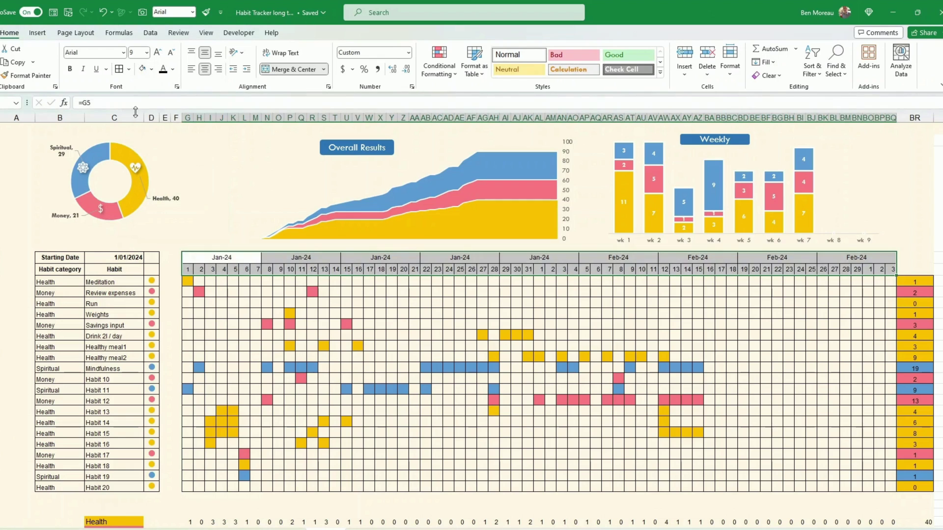
click(59, 258)
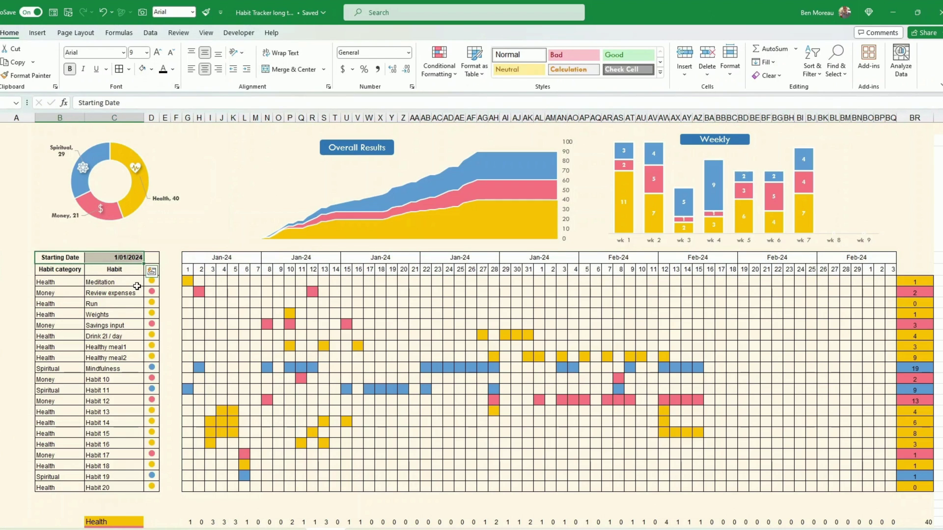
click(357, 148)
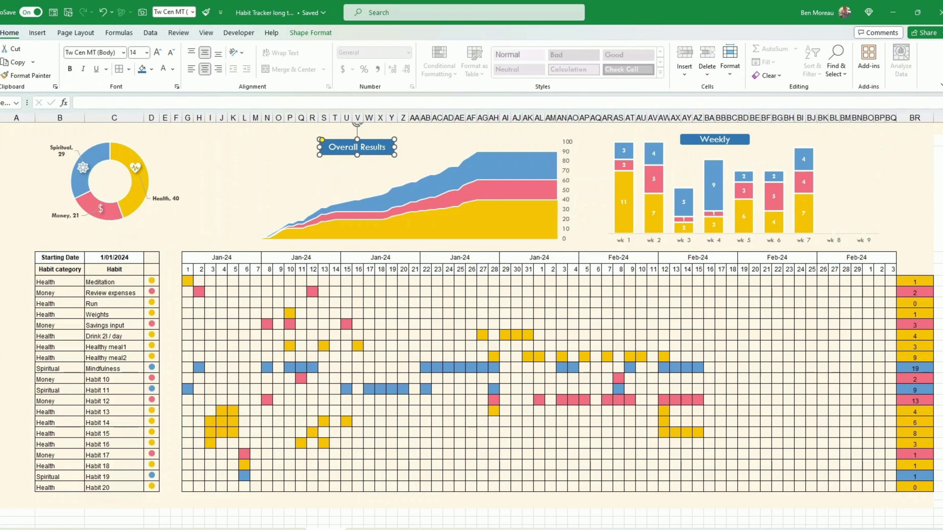